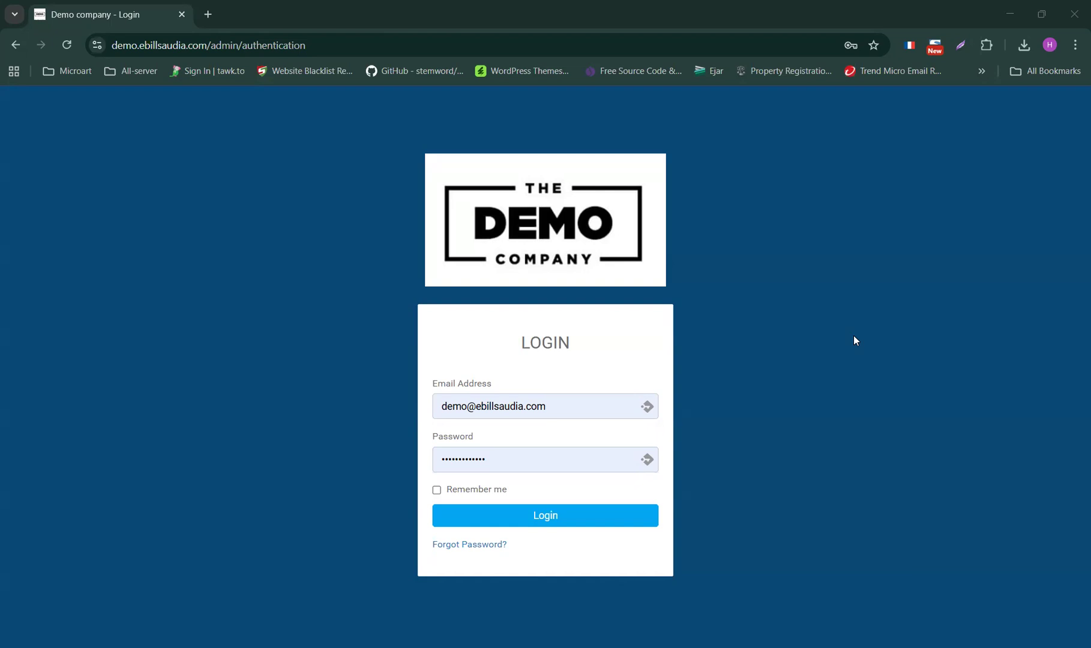
- Sign in to the eBillSaudia admin area with the prefilled demo account credentials
left_click(545, 520)
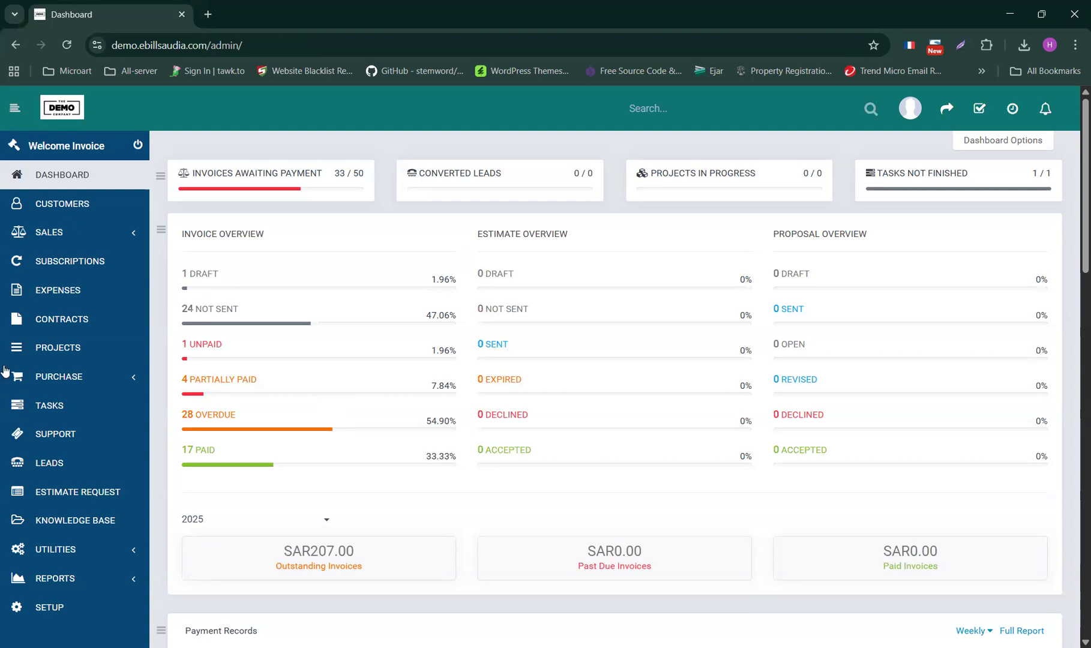
- Go to Customers and open a blank New Customer form
left_click(67, 210)
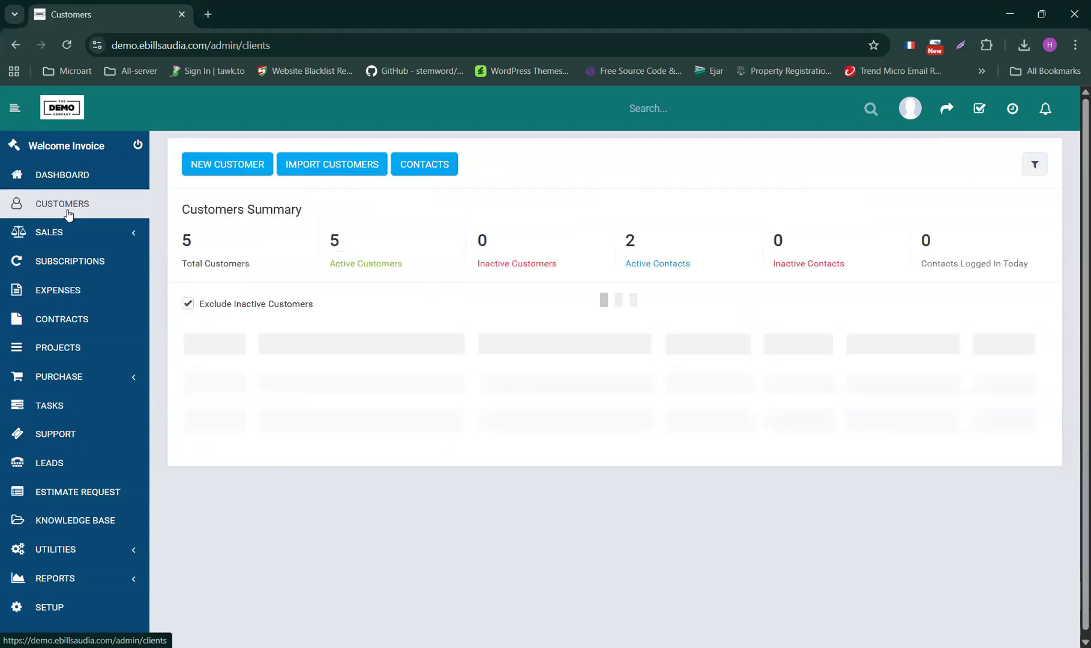
left_click(219, 165)
scroll(393, 303, "down", 5)
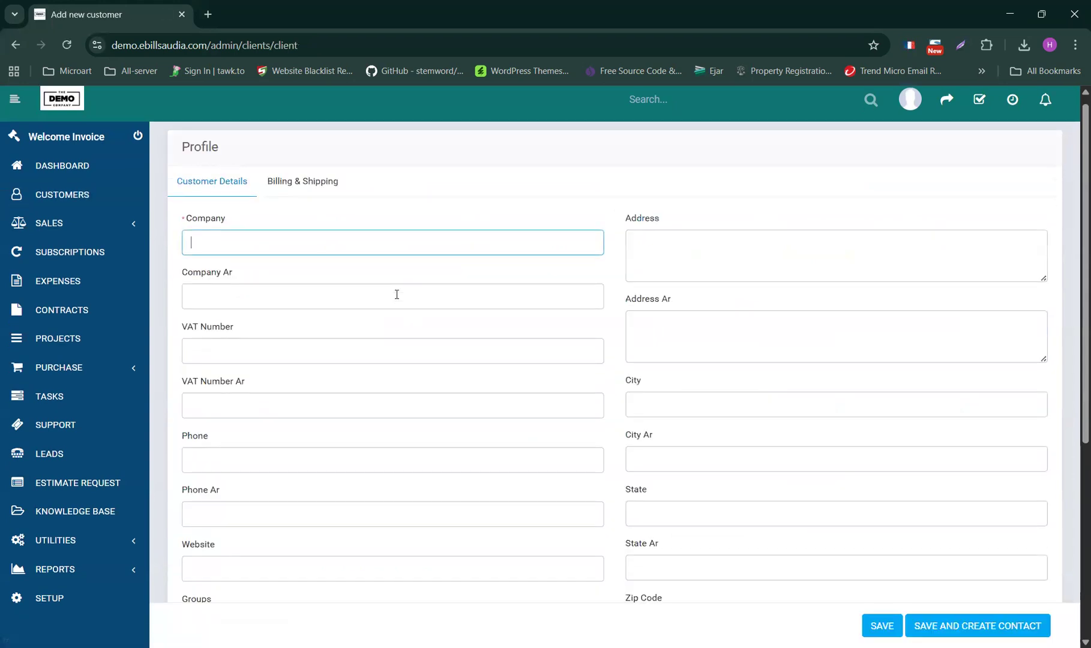
scroll(397, 301, "up", 5)
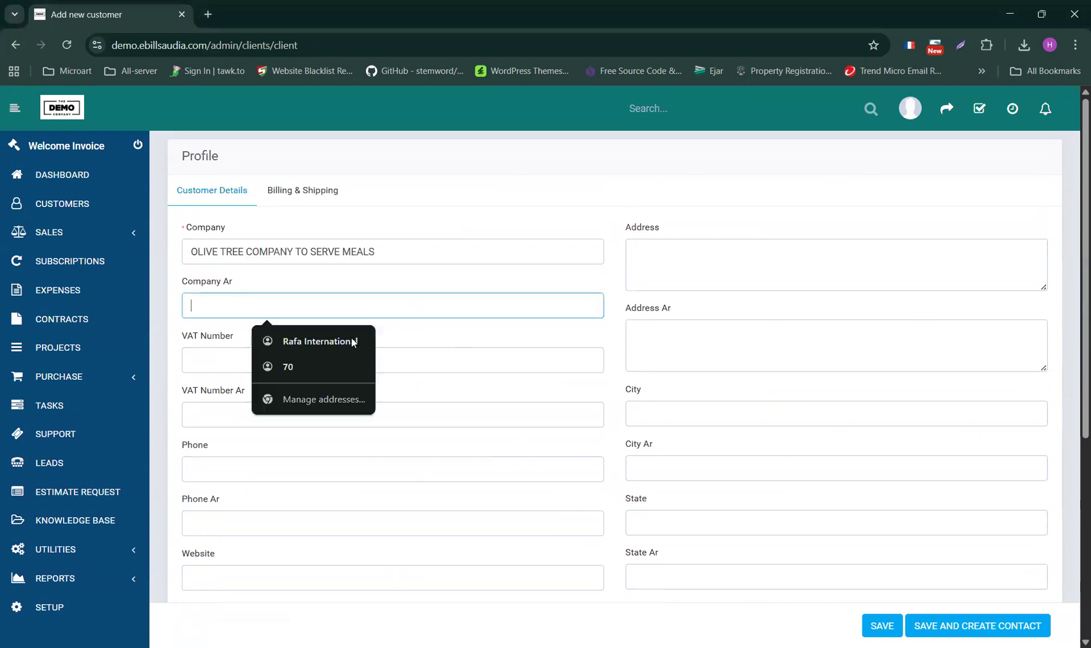
- Fill Company Ar with the company's Arabic name, replacing it with a corrected version
type("شركة أوليف تري لتقديم وجبات الطعام")
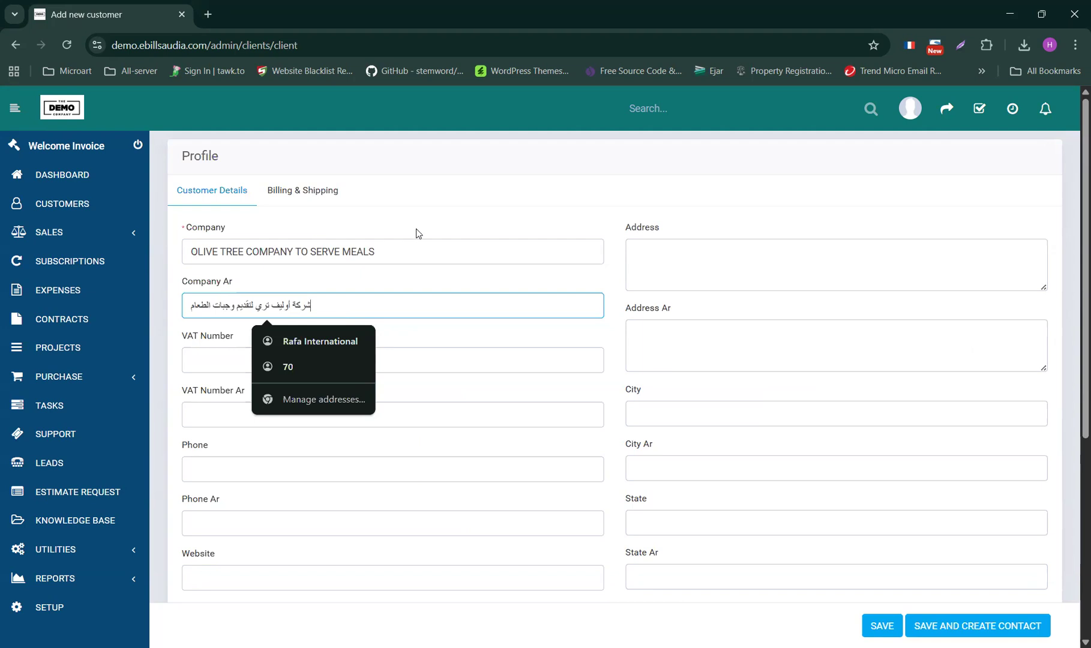
key("alt+Tab")
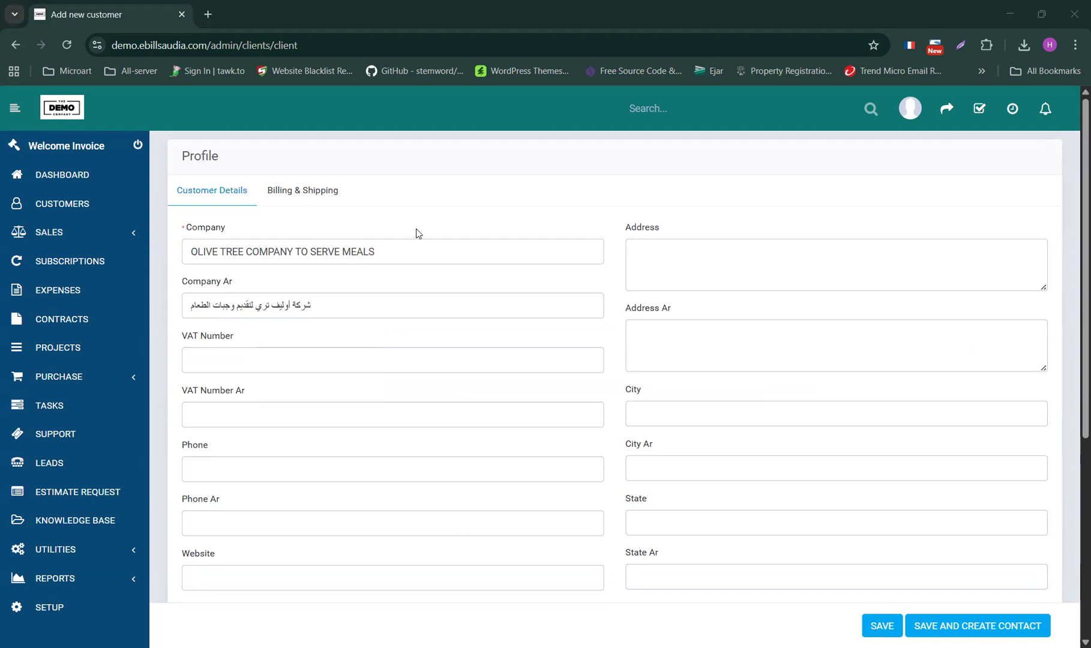
triple_click(234, 306)
type("شركة شجرة زيتون لتقديم الوجبات شركة شخص واحد")
- Paste the street address into Address, and its Arabic-numeral Arabic version into Address Ar
left_click(736, 257)
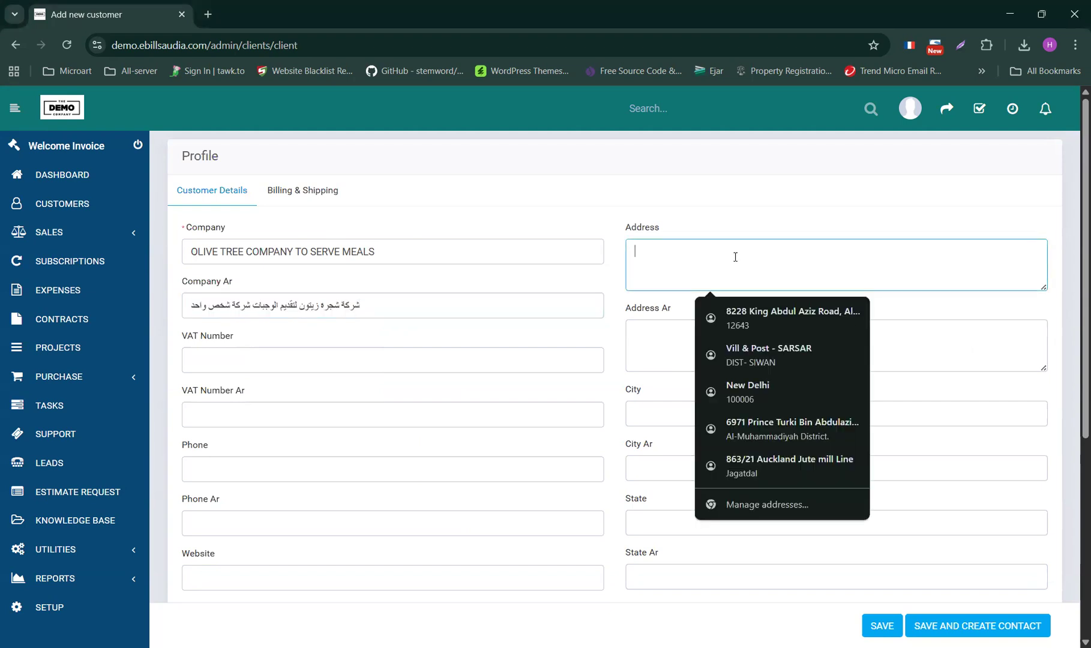
key("alt+Tab")
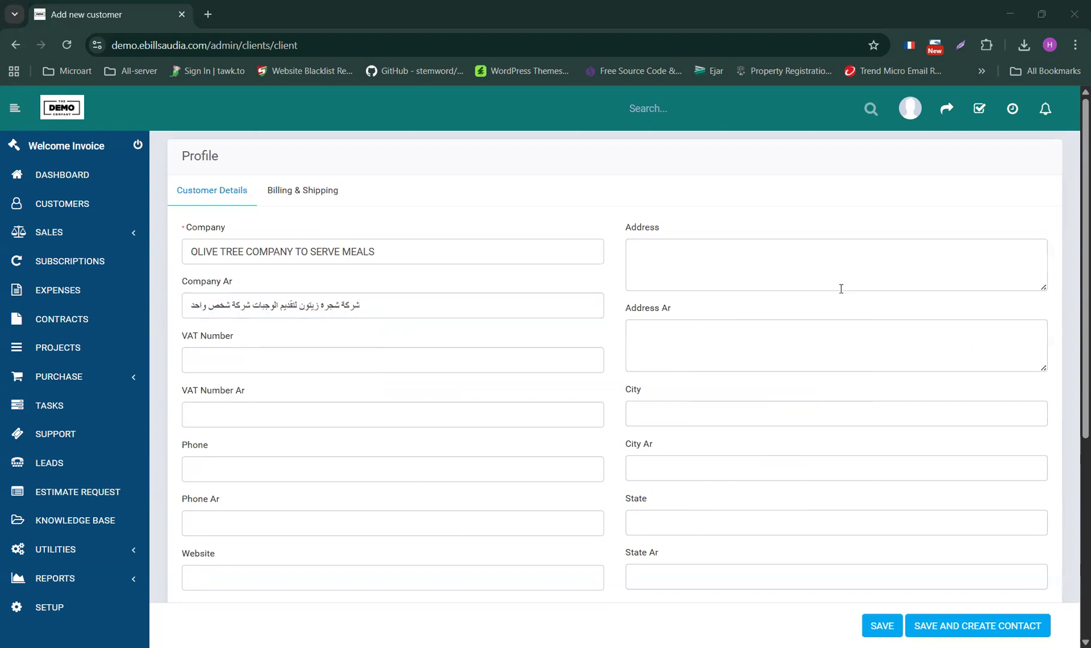
left_click(668, 248)
left_click(683, 333)
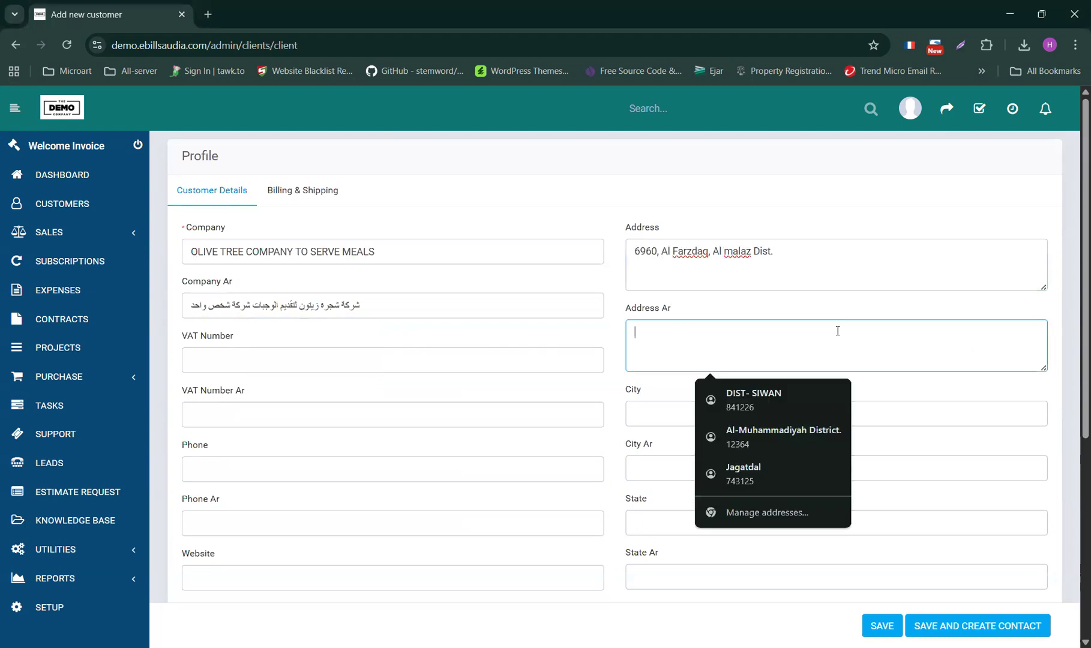
key("alt+Tab")
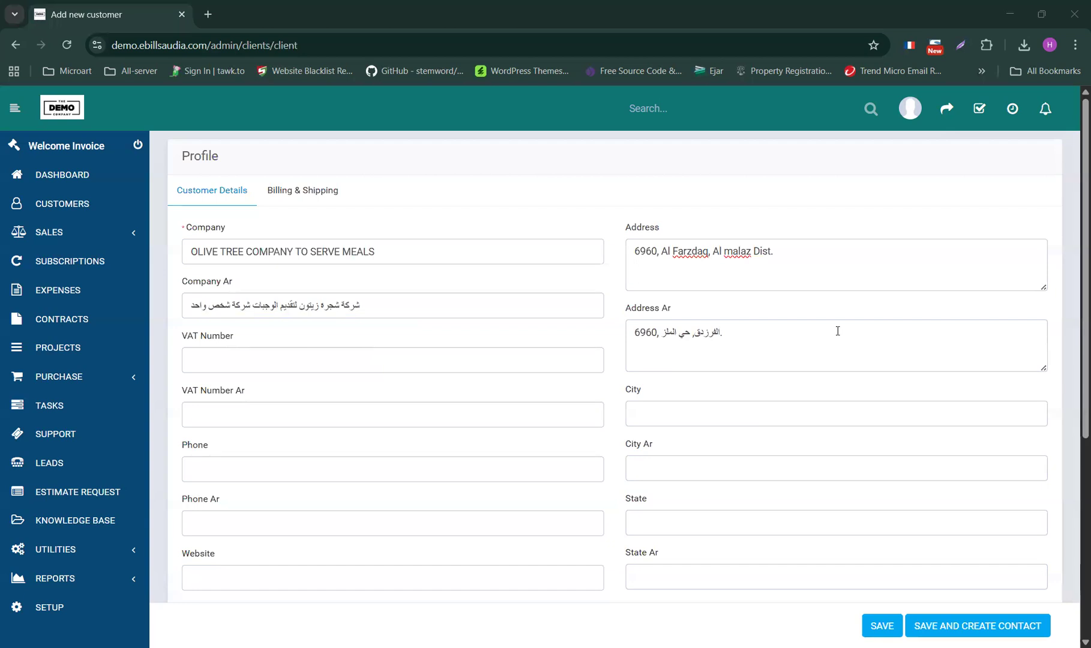
left_click_drag(838, 331, 627, 331)
- Fill City with Riyadh, City Ar with its Arabic name, and State with Riyadh
scroll(375, 379, "down", 2)
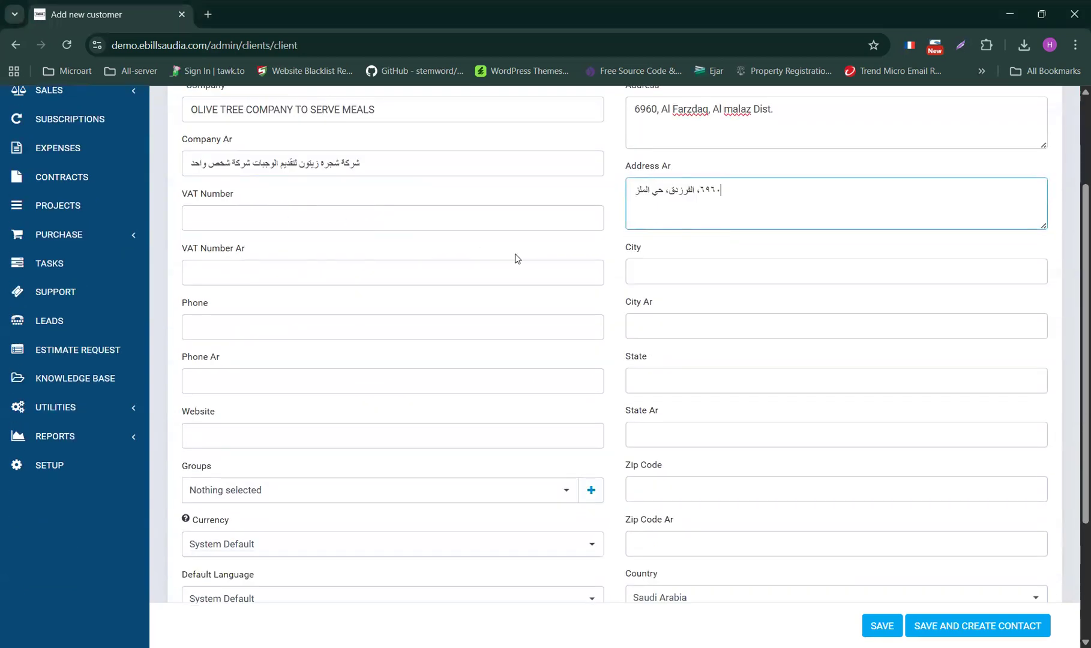
left_click(657, 272)
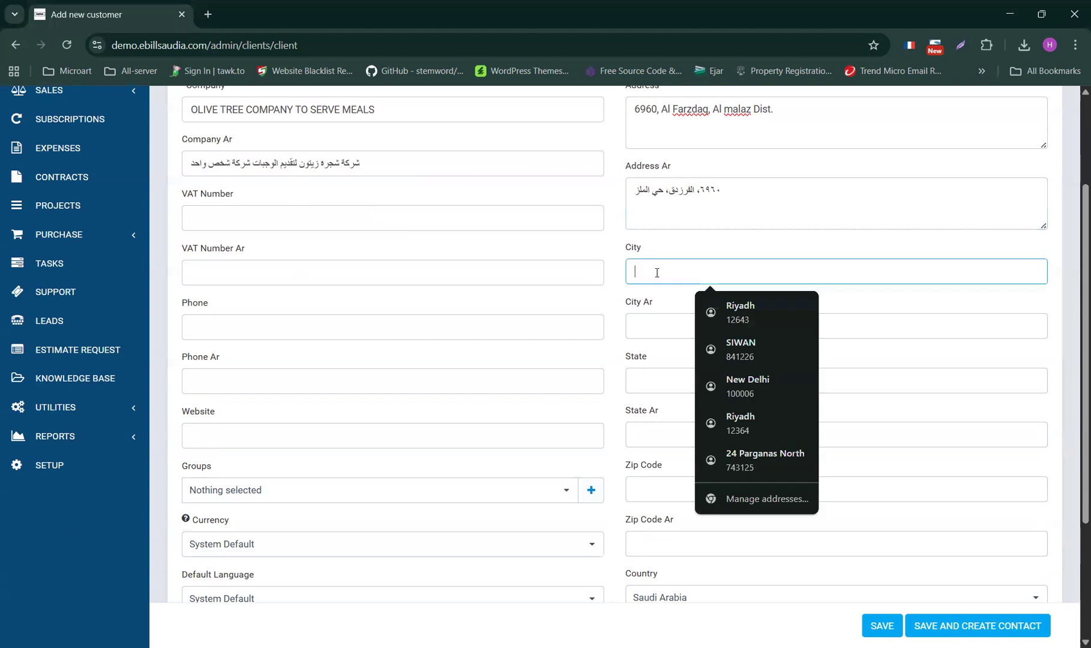
key("alt+Tab")
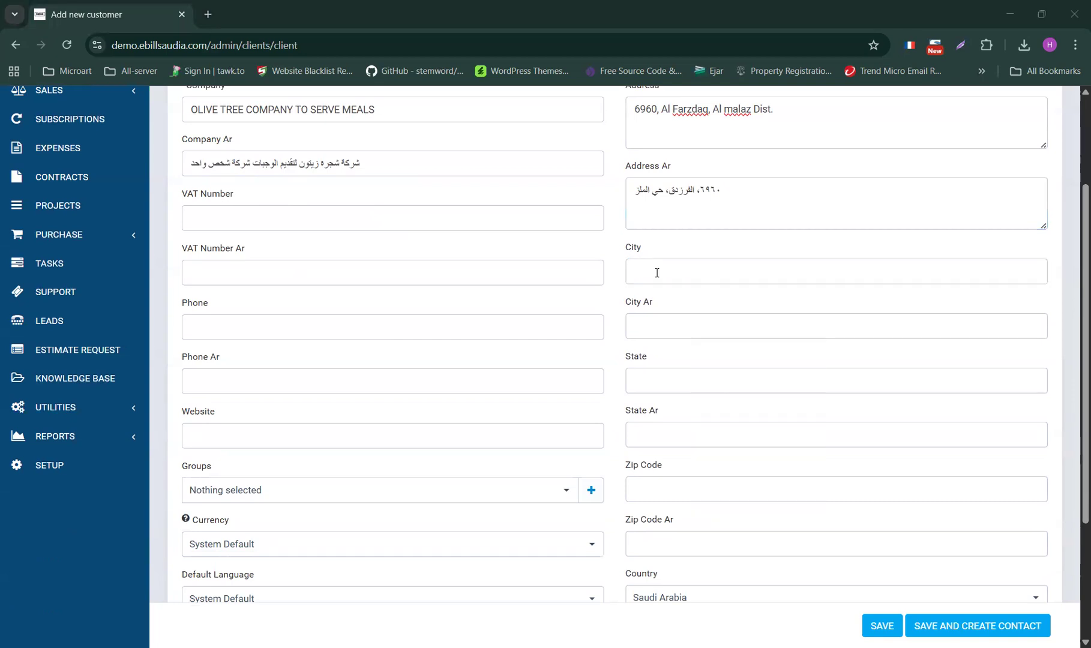
key("alt+Tab")
type("Riyadh")
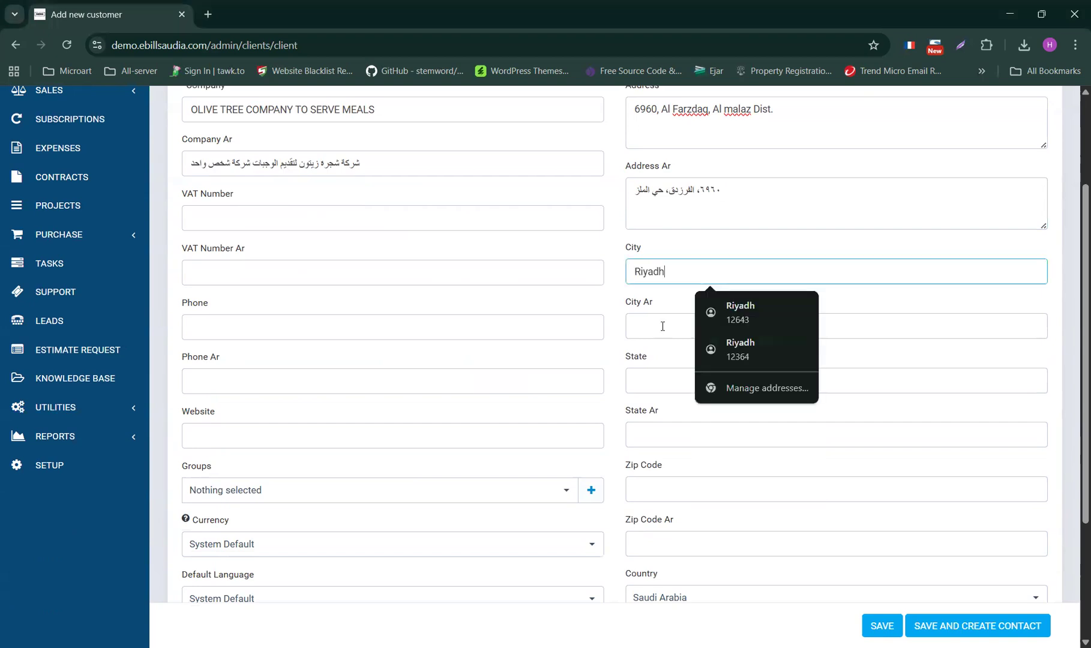
left_click(663, 327)
type("الرياض")
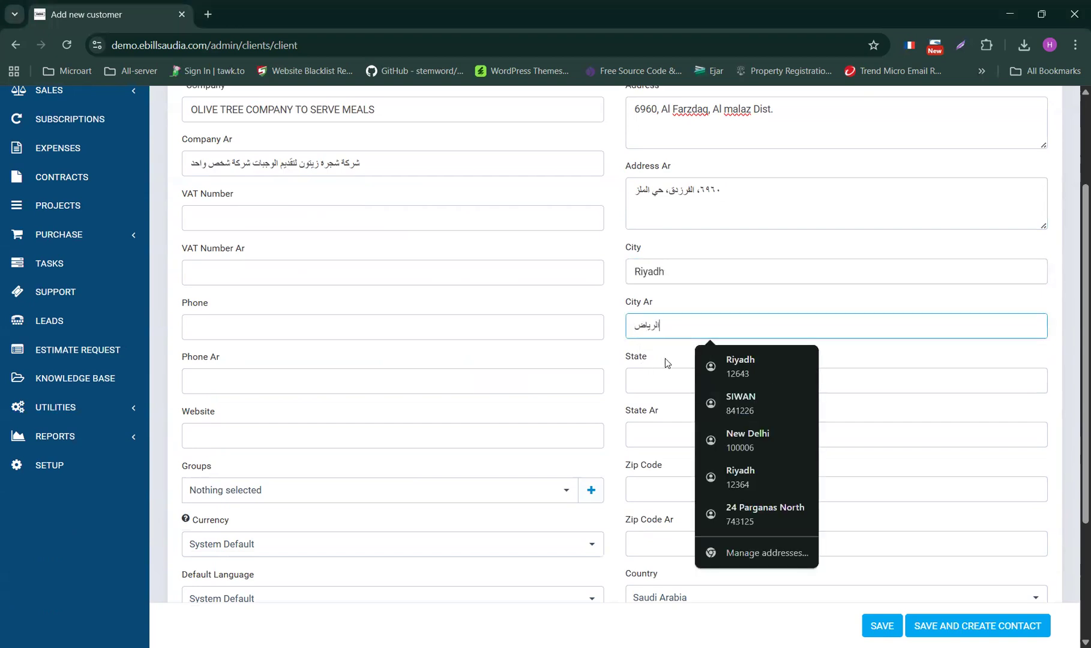
left_click(659, 380)
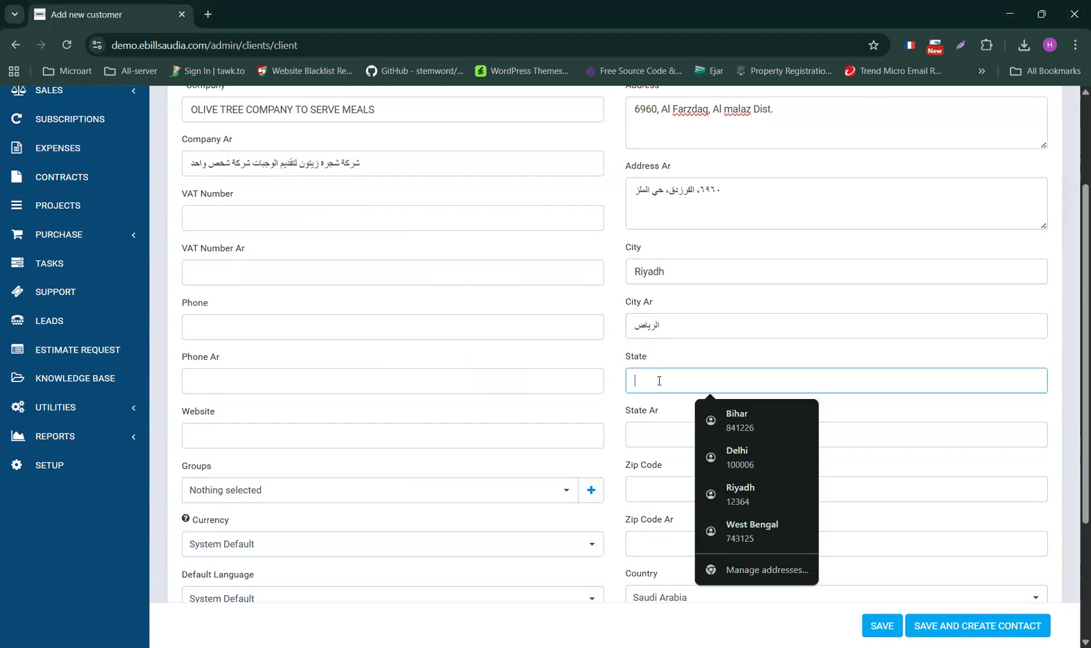
type("Riyadh")
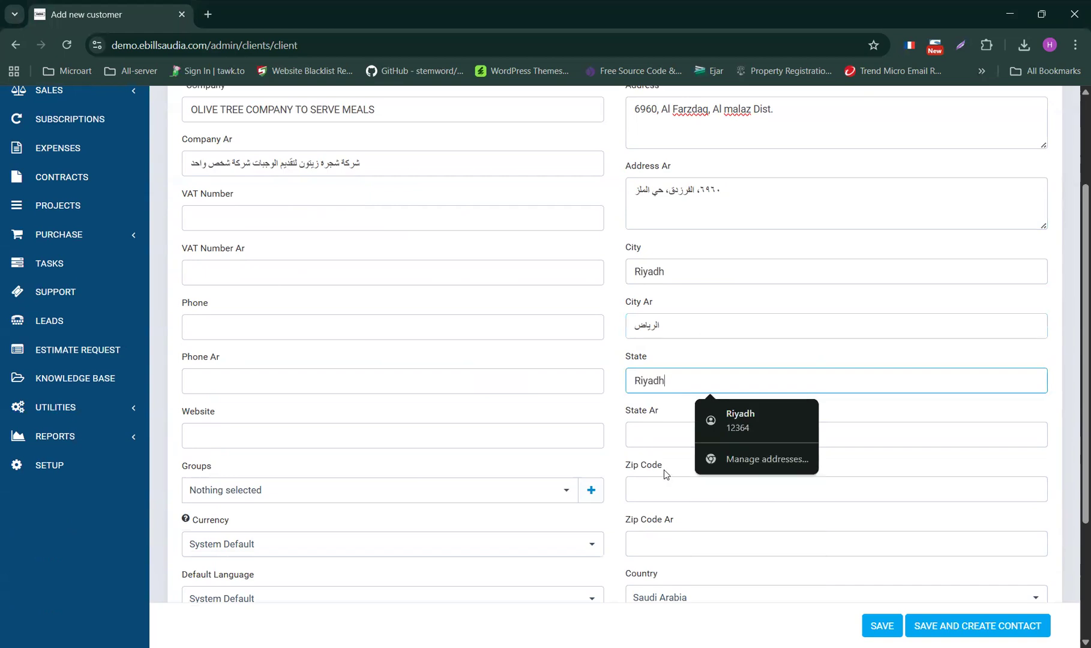
- Enter zip code 12629 in Western and Arabic numerals, and Saudi Arabia's Arabic name in Country Ar
left_click(661, 491)
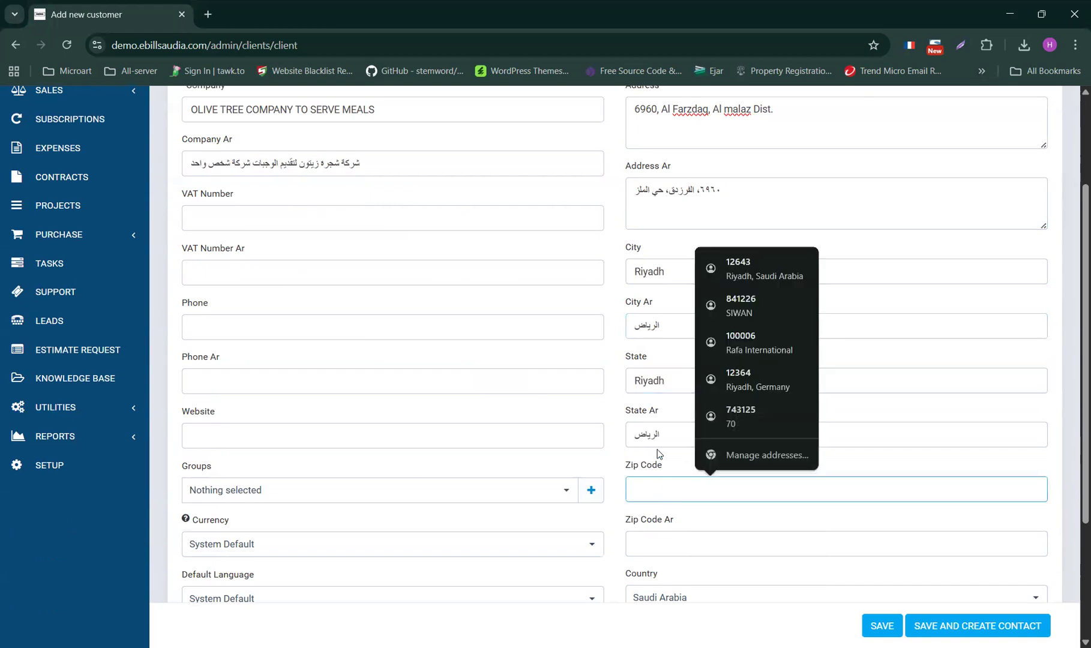
key("alt+Tab")
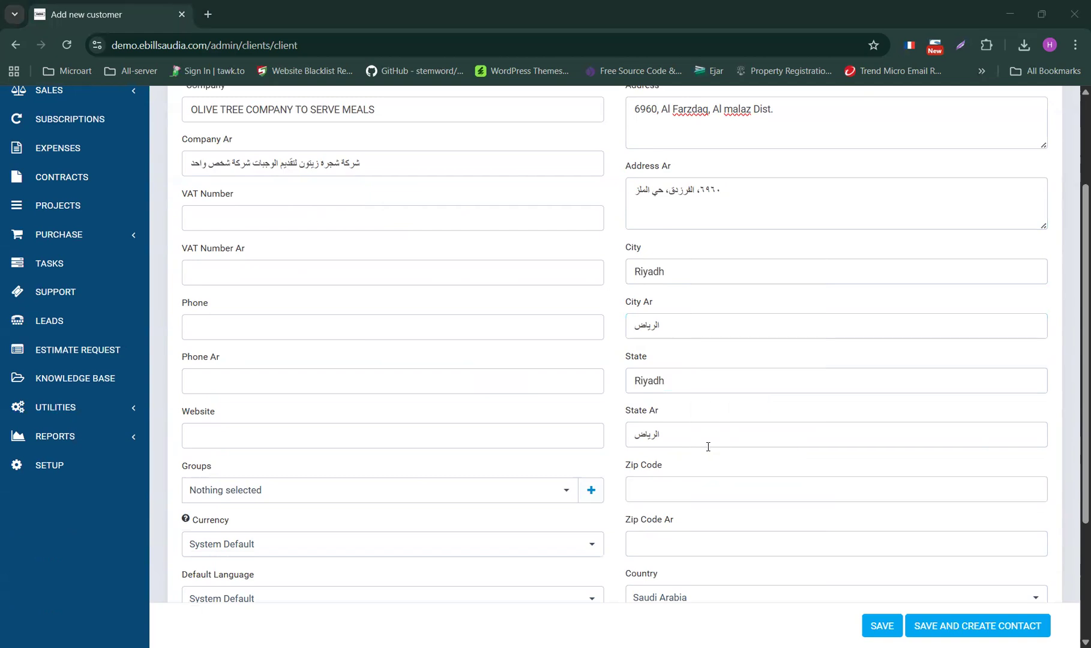
scroll(676, 395, "down", 2)
left_click(677, 395)
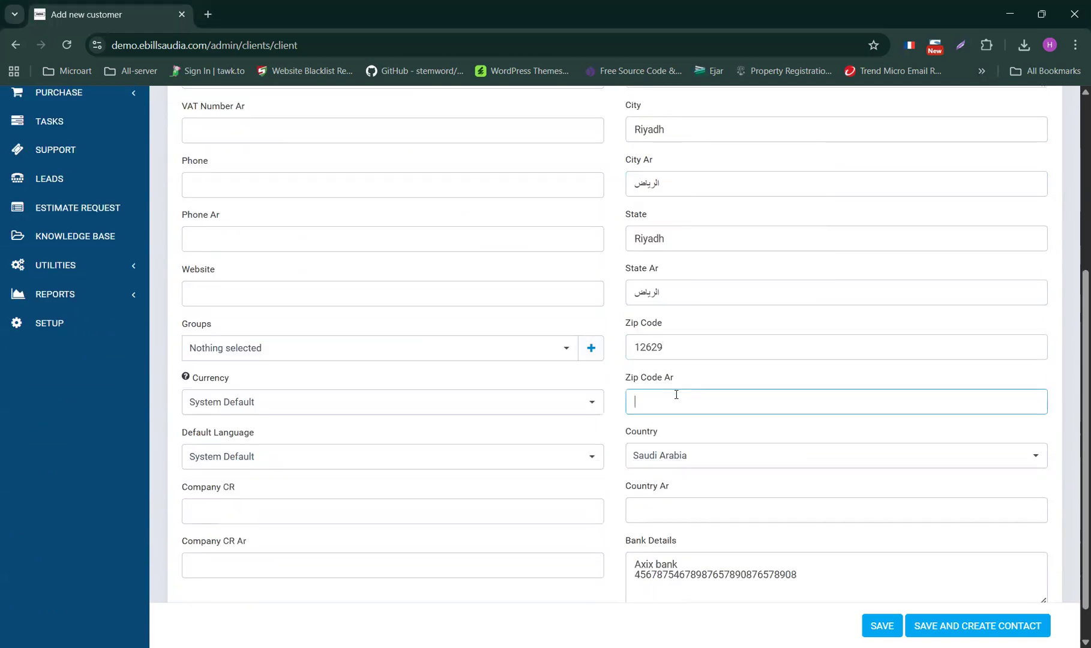
key("alt+Tab")
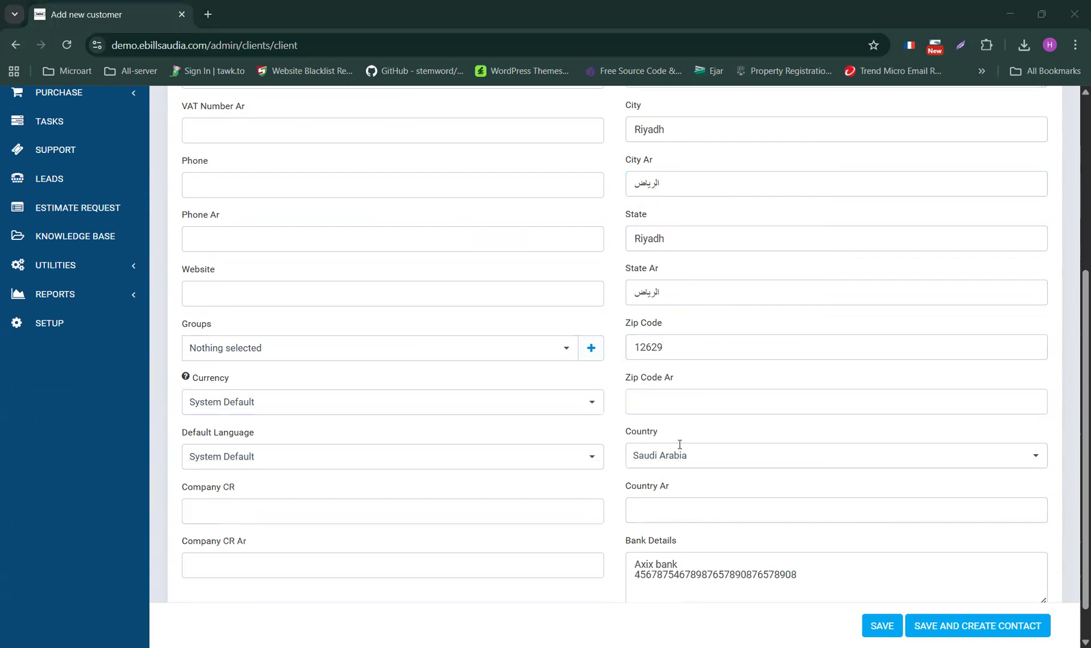
key("alt+Tab")
type("١٢٦٢٩")
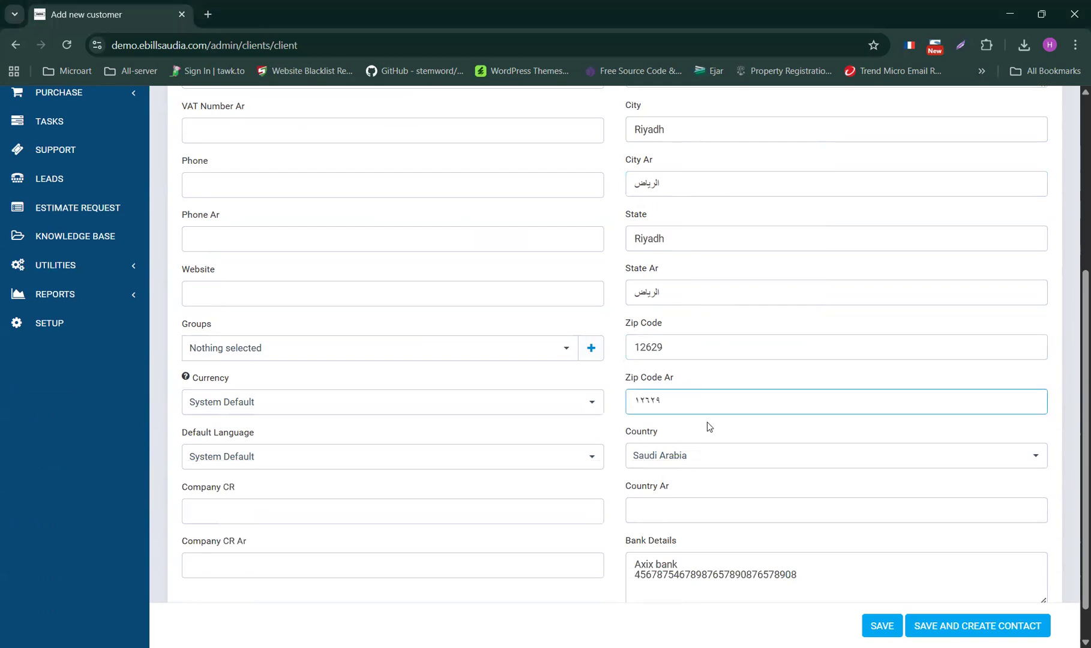
key("alt+Tab")
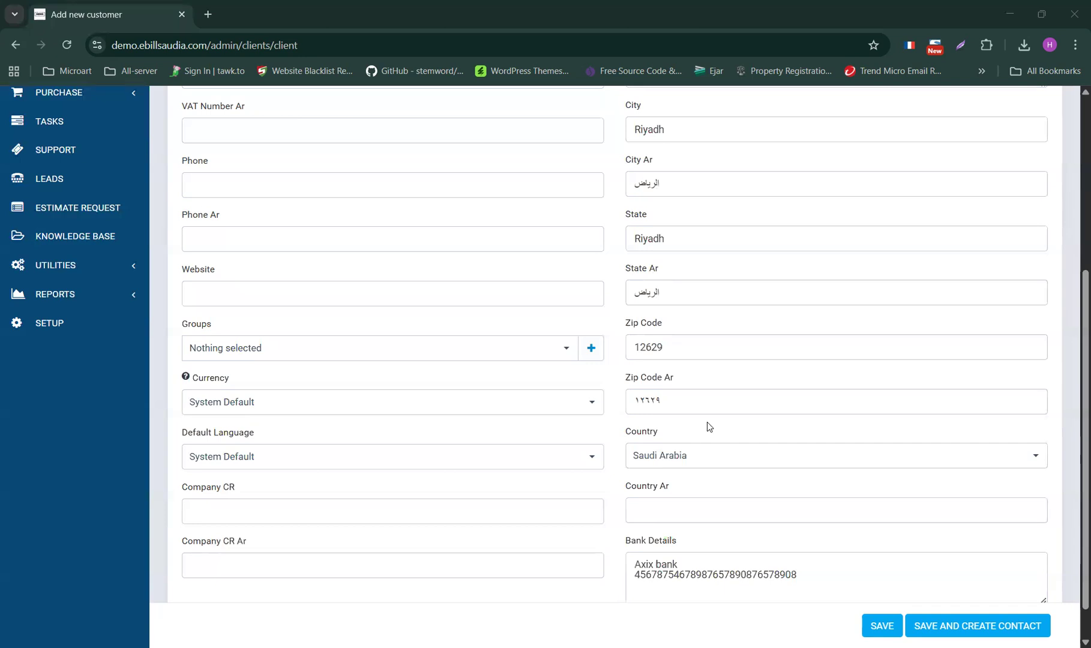
left_click(719, 501)
type("المملكة العربية السعودية")
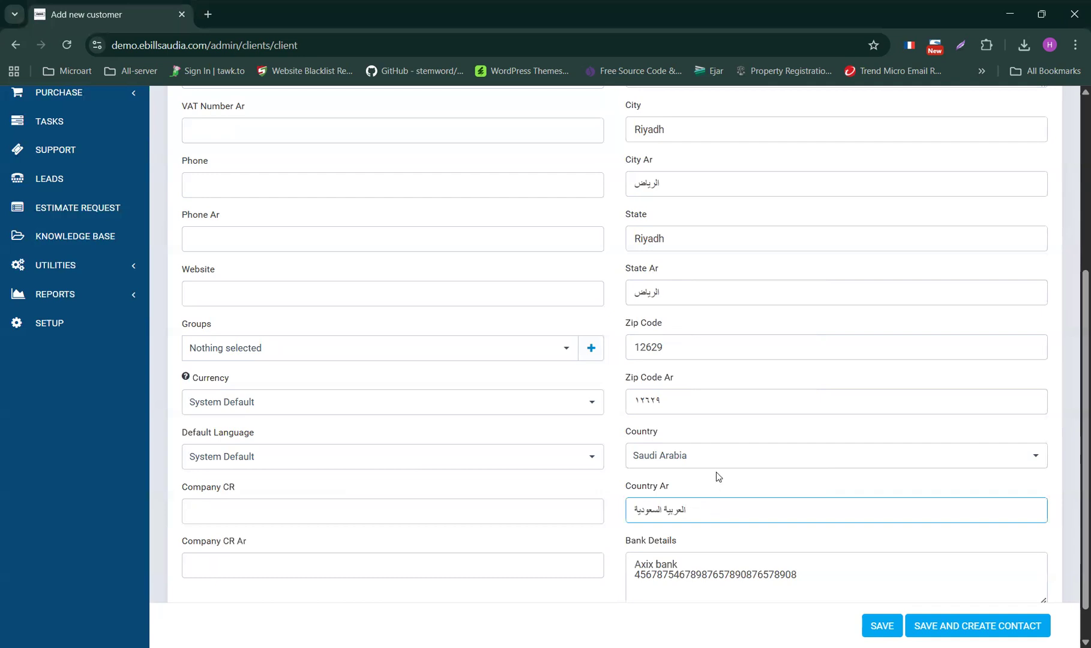
scroll(716, 471, "up", 2)
scroll(716, 477, "down", 2)
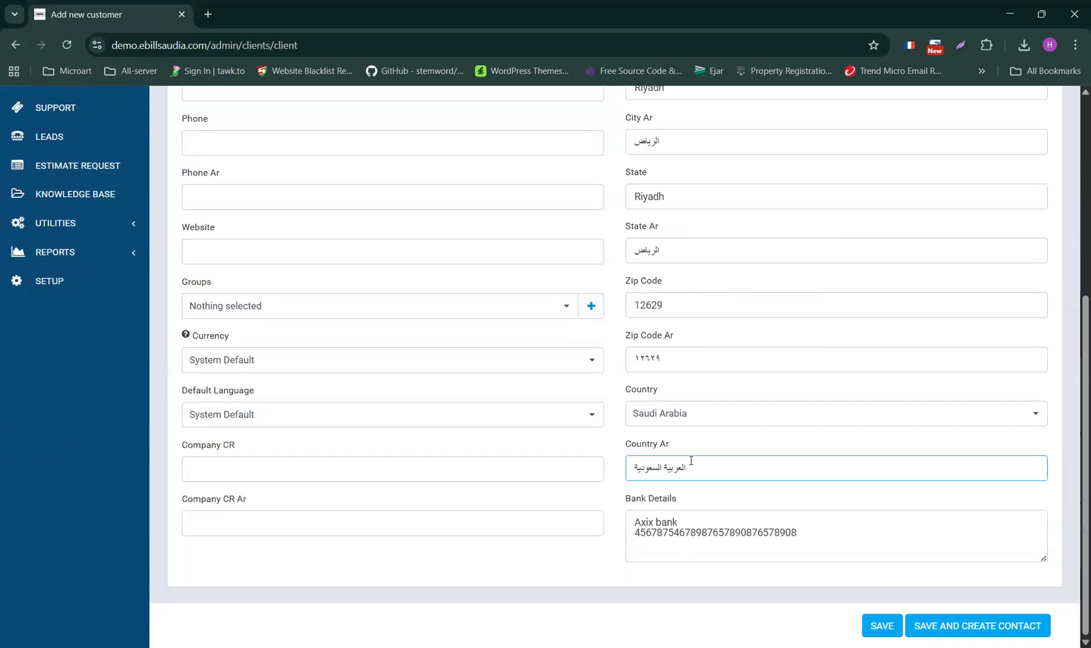
scroll(402, 376, "up", 3)
- Paste the customer's VAT number into VAT Number and, in Arabic digits, into VAT Number Ar
left_click(257, 318)
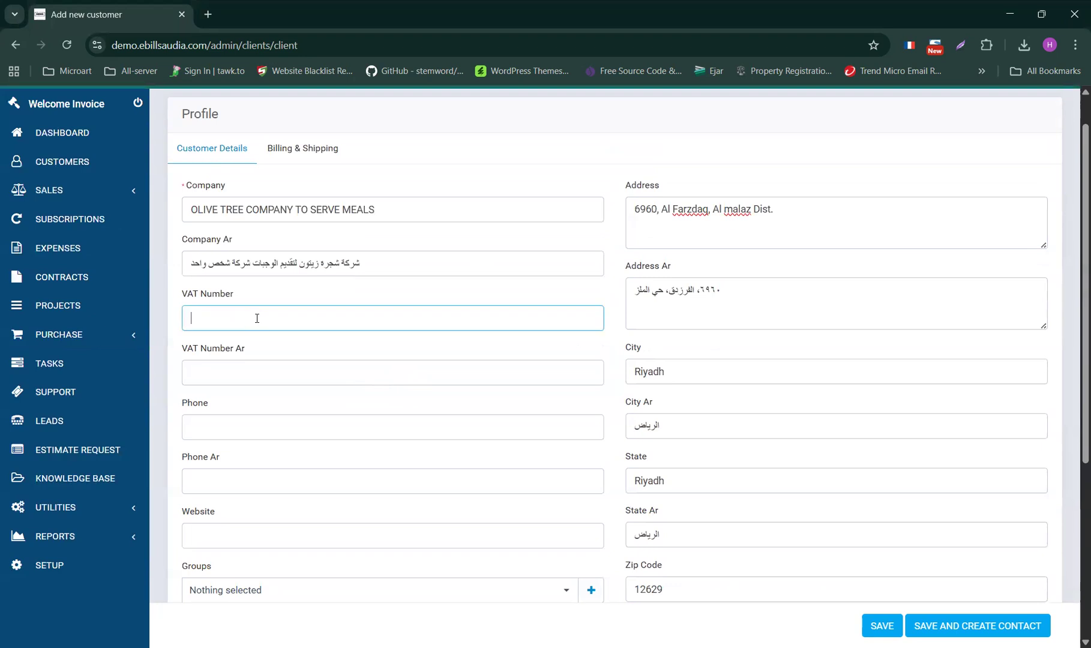
key("alt+Tab")
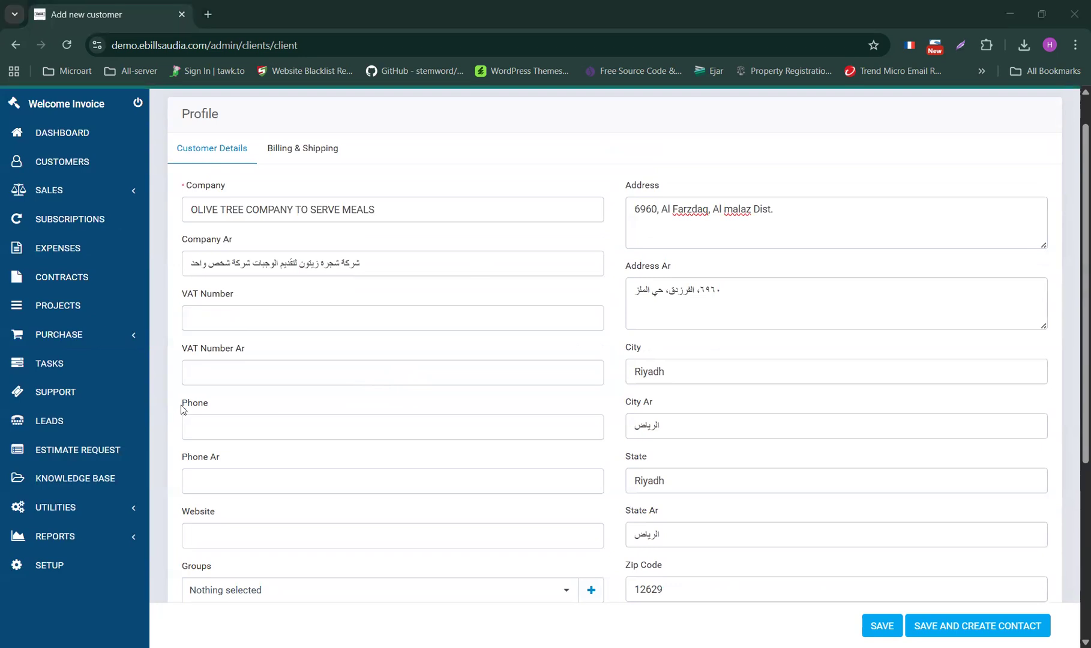
key("alt+Tab")
key("ctrl+v")
left_click(217, 374)
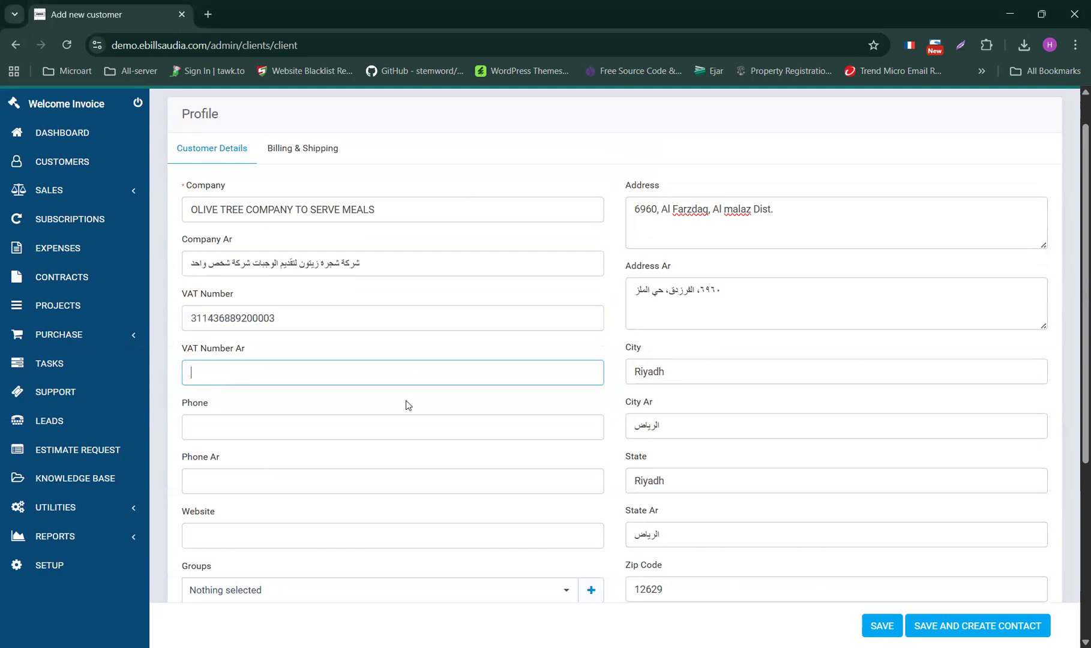
key("alt+Tab")
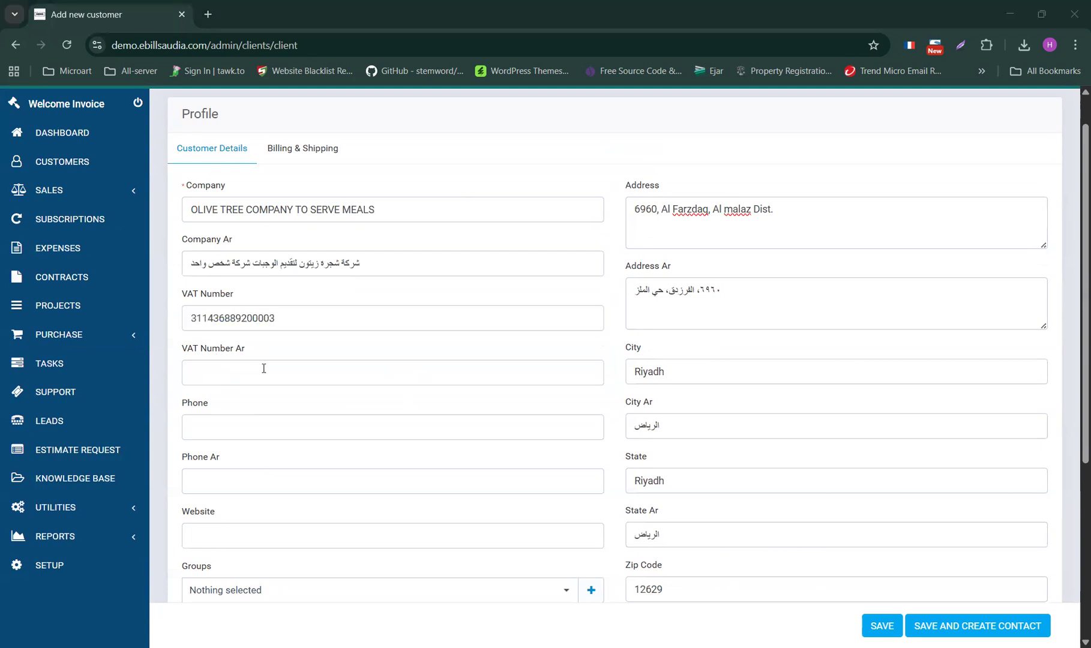
key("alt+Tab")
key("ctrl+v")
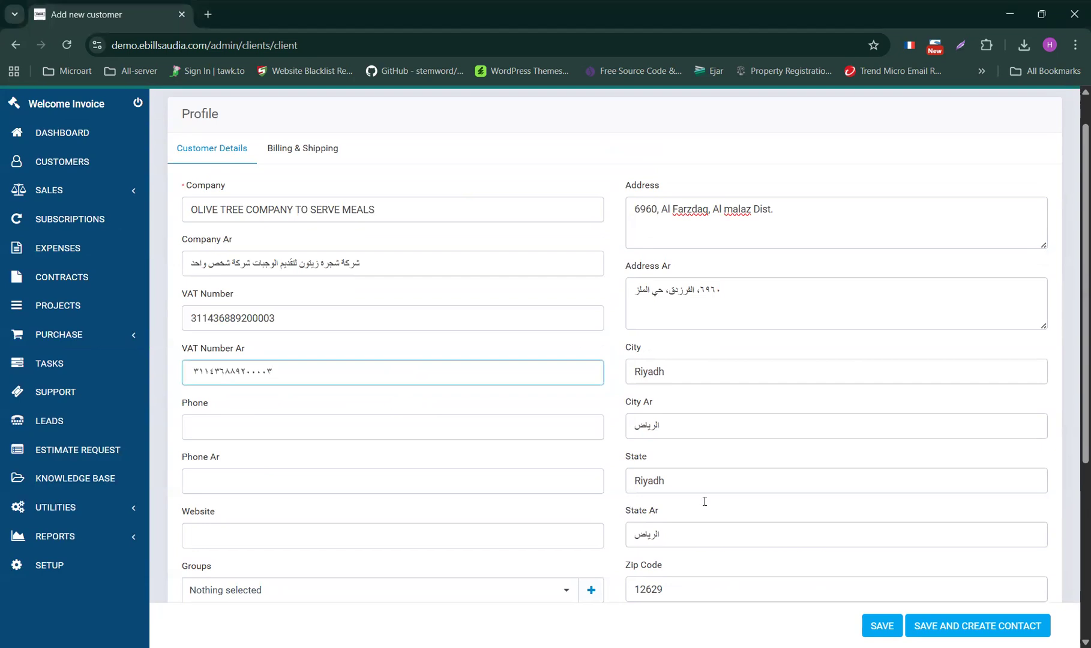
- Paste the company CR number into Company CR and, in Arabic digits, into Company CR Ar
key("alt+Tab")
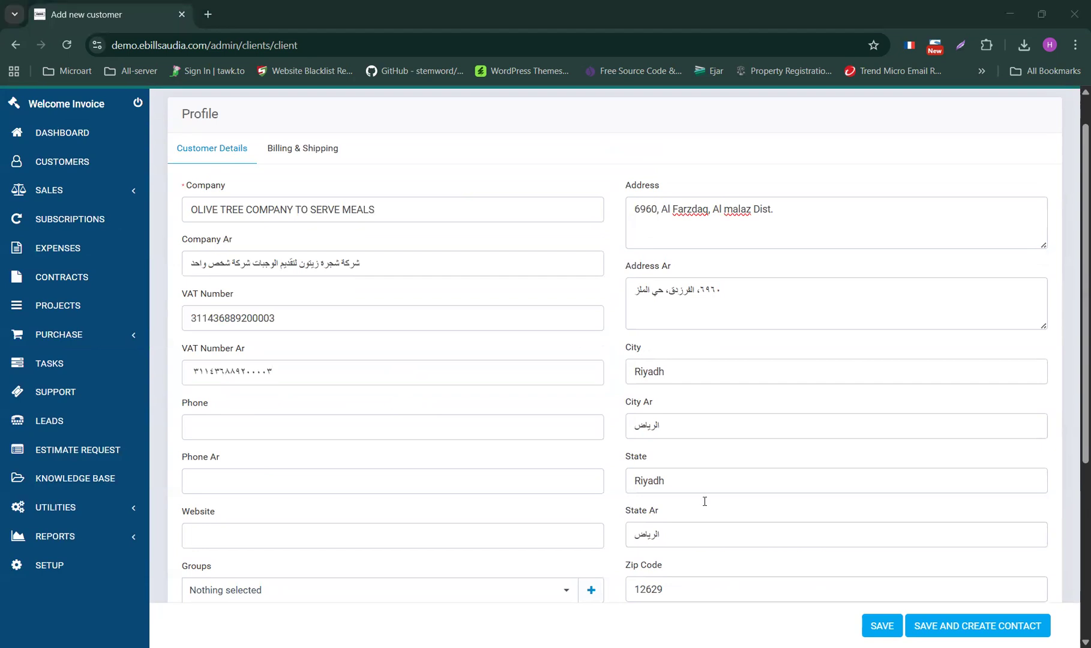
scroll(251, 441, "down", 5)
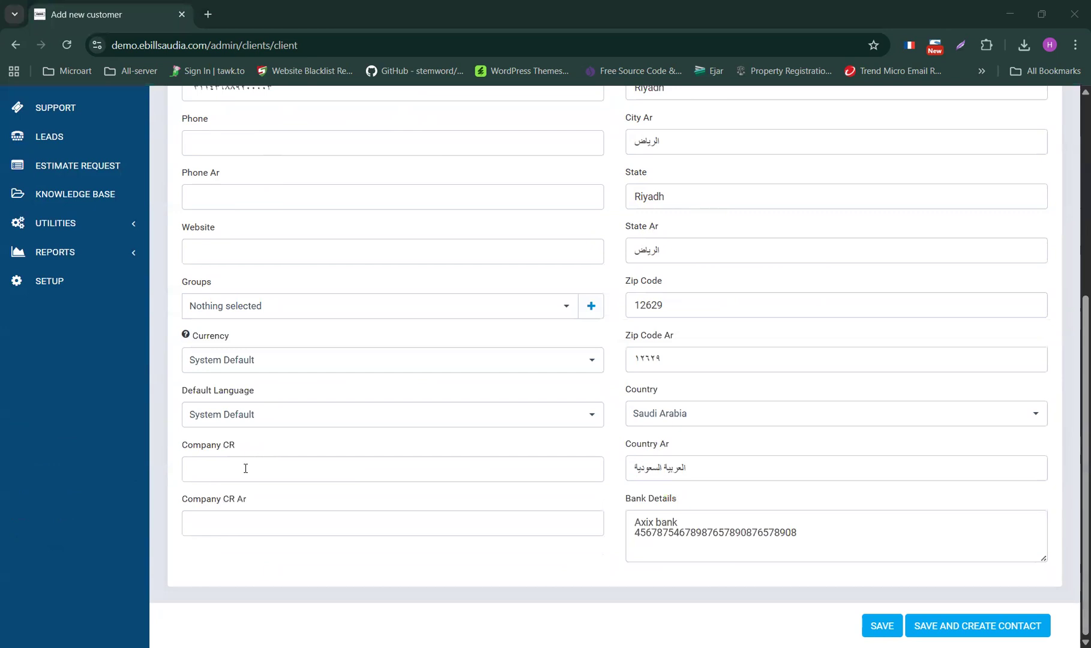
left_click(246, 468)
key("ctrl+v")
key("alt+Tab")
key("alt+Tab")
key("Tab")
key("ctrl+v")
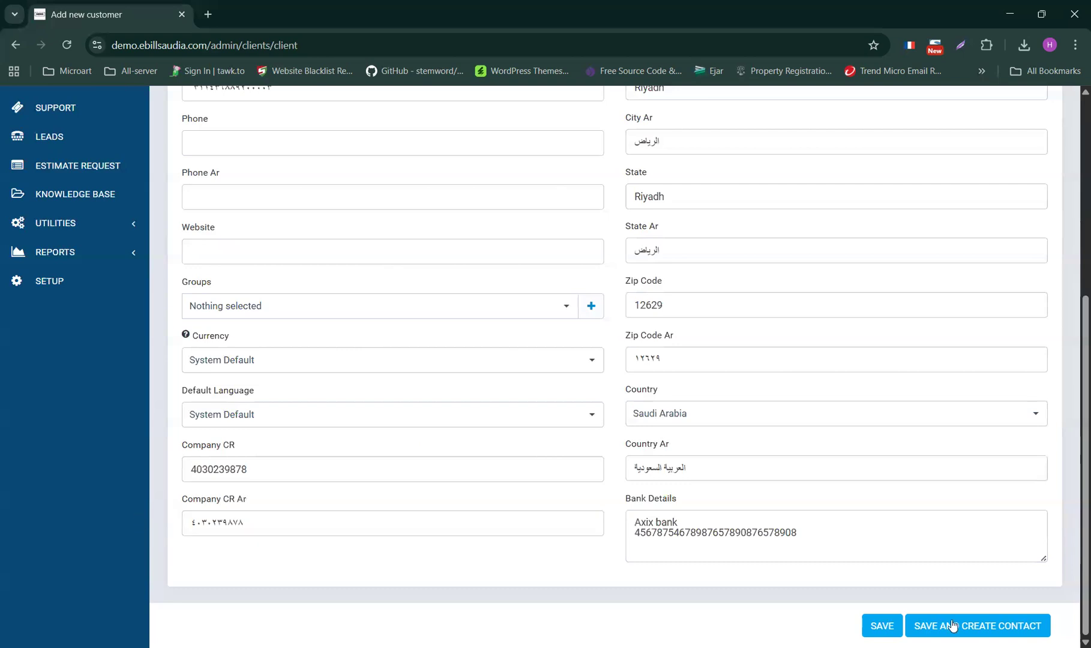
- Save the OLIVE TREE COMPANY TO SERVE MEALS customer and go to Sales > Invoices
left_click(883, 626)
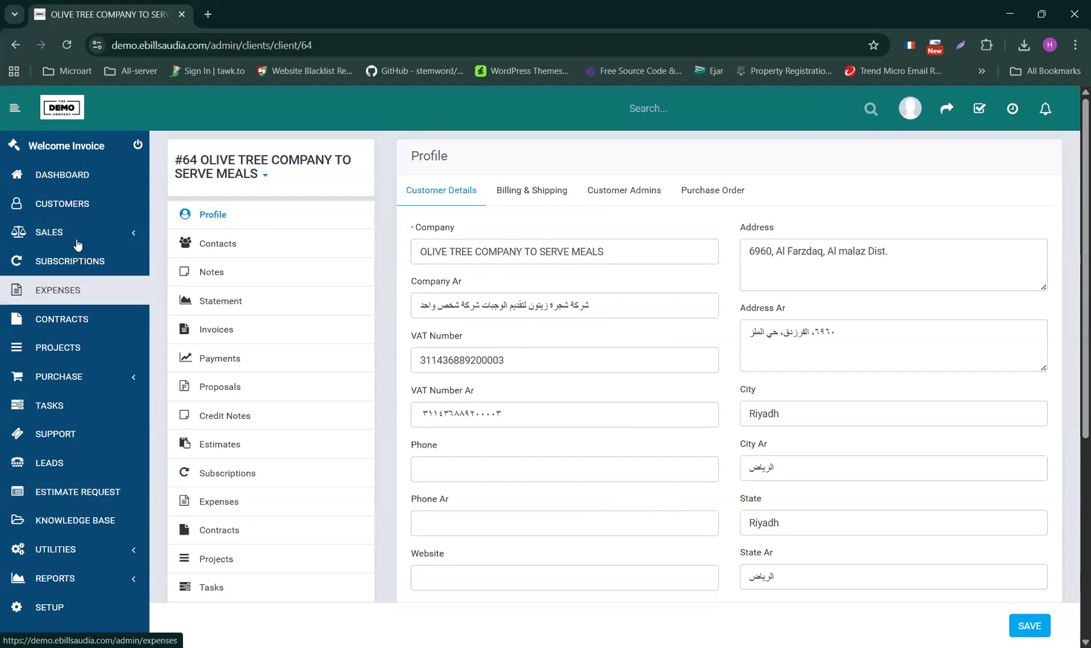
left_click(122, 239)
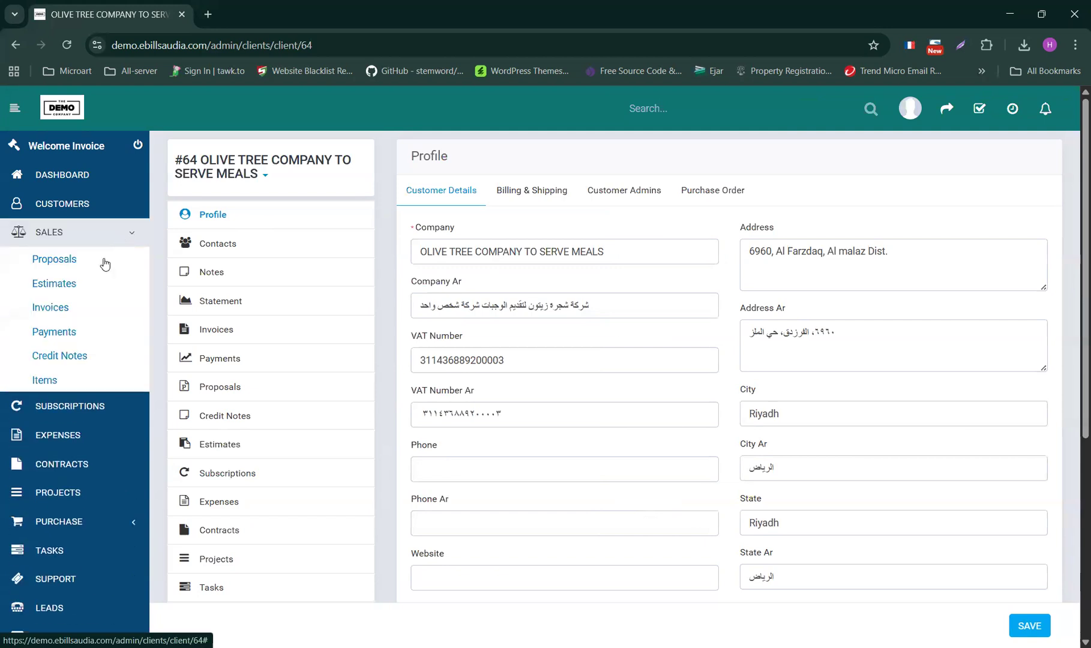
left_click(69, 310)
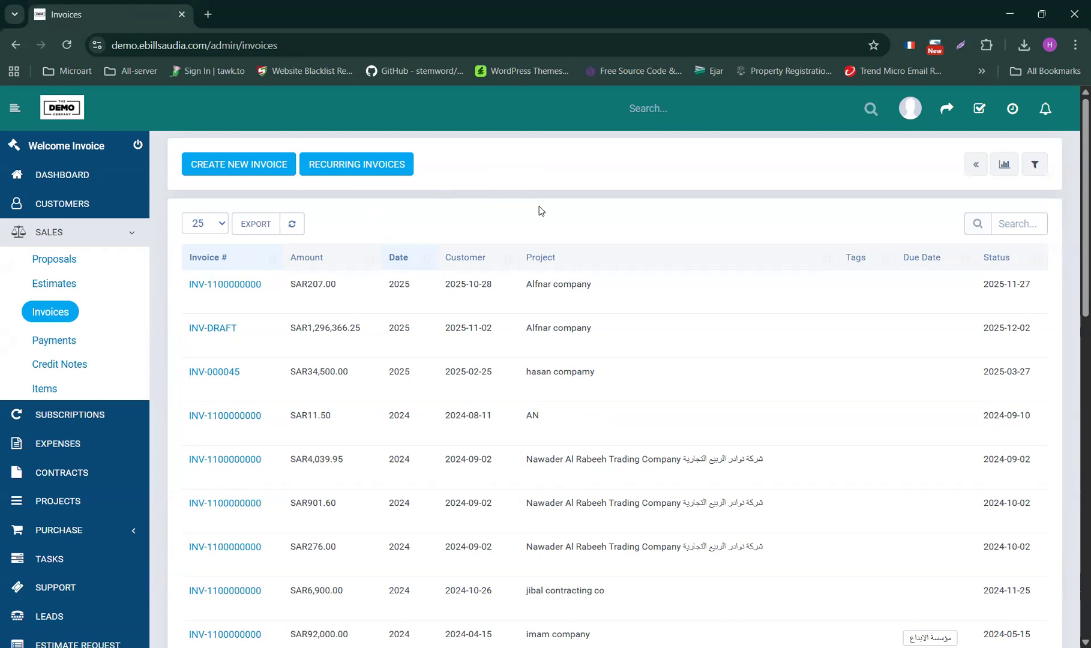
- Create a new invoice for customer OLIVE TREE COMPANY TO SERVE MEALS, found by searching 'ol'
left_click(230, 170)
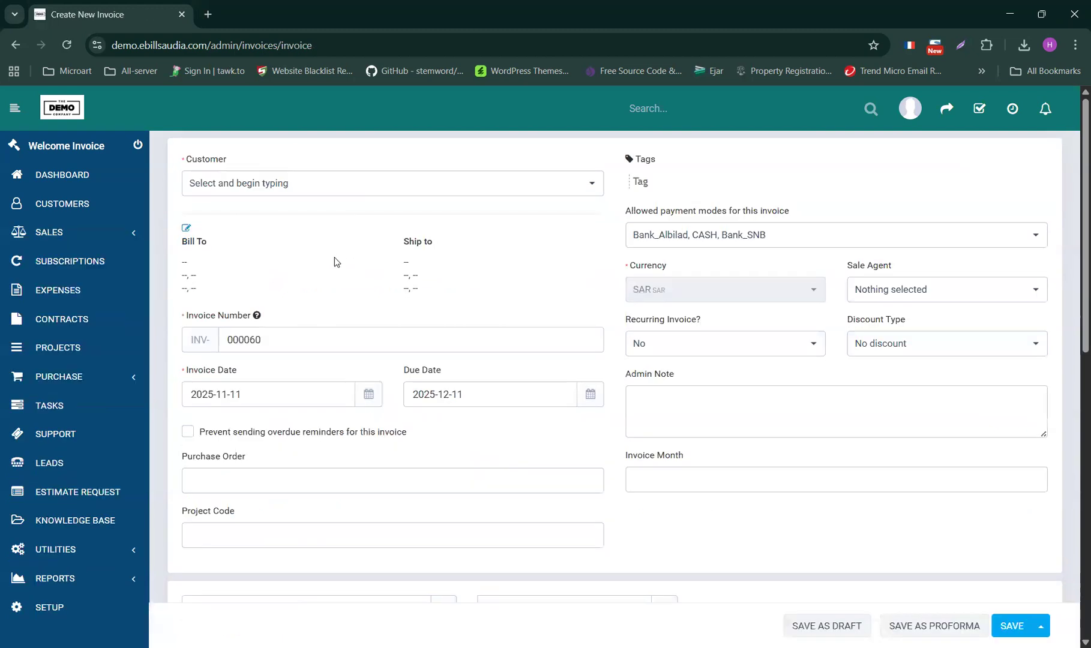
left_click(278, 186)
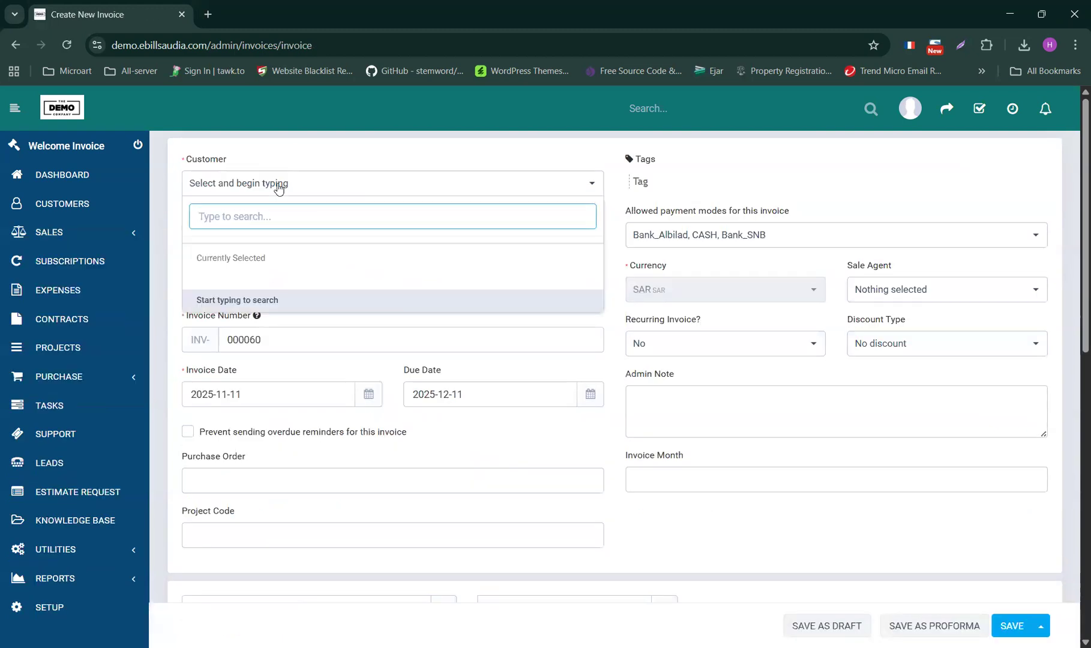
type("ol")
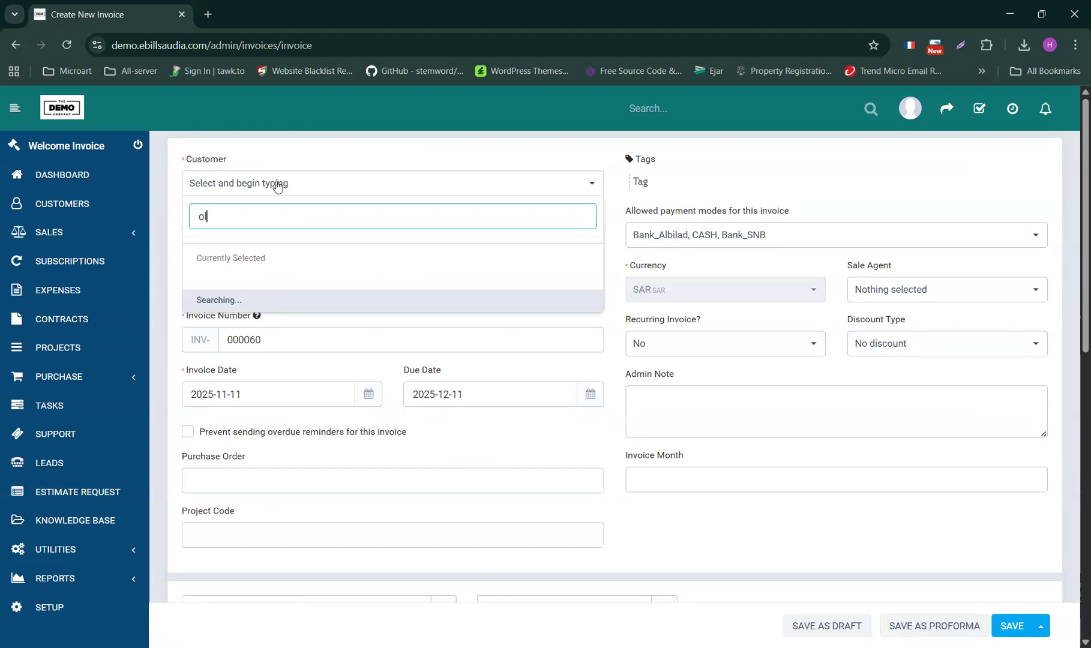
left_click(282, 254)
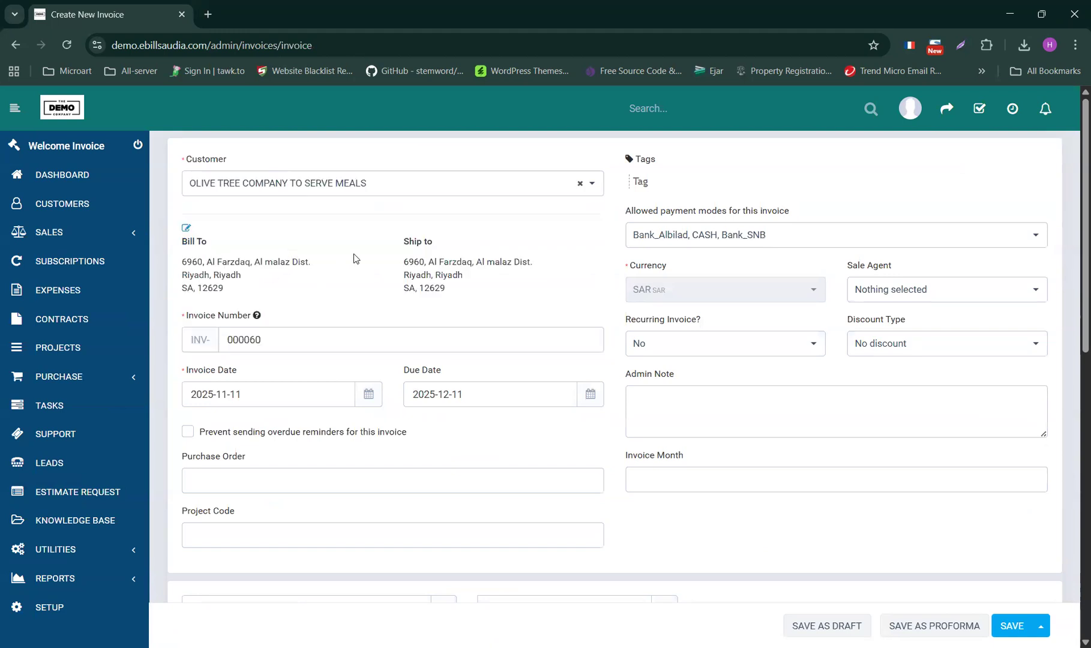
scroll(358, 258, "down", 1)
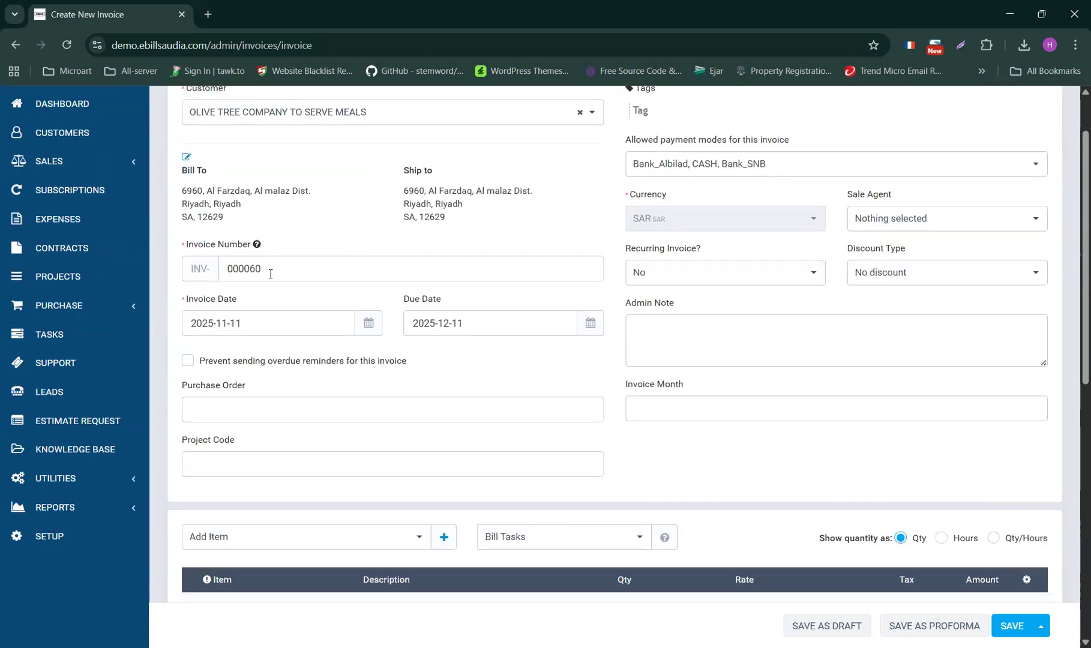
- Keep the due date and fill the purchase order and project code PUR9786 from past entries
scroll(271, 273, "down", 2)
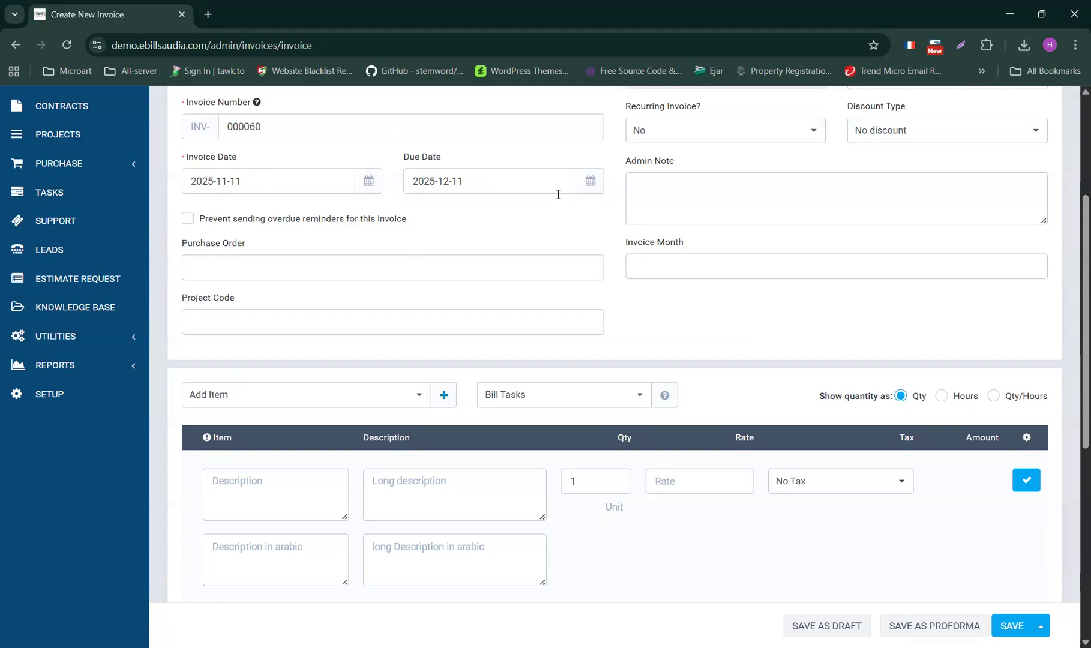
left_click(591, 183)
left_click(524, 175)
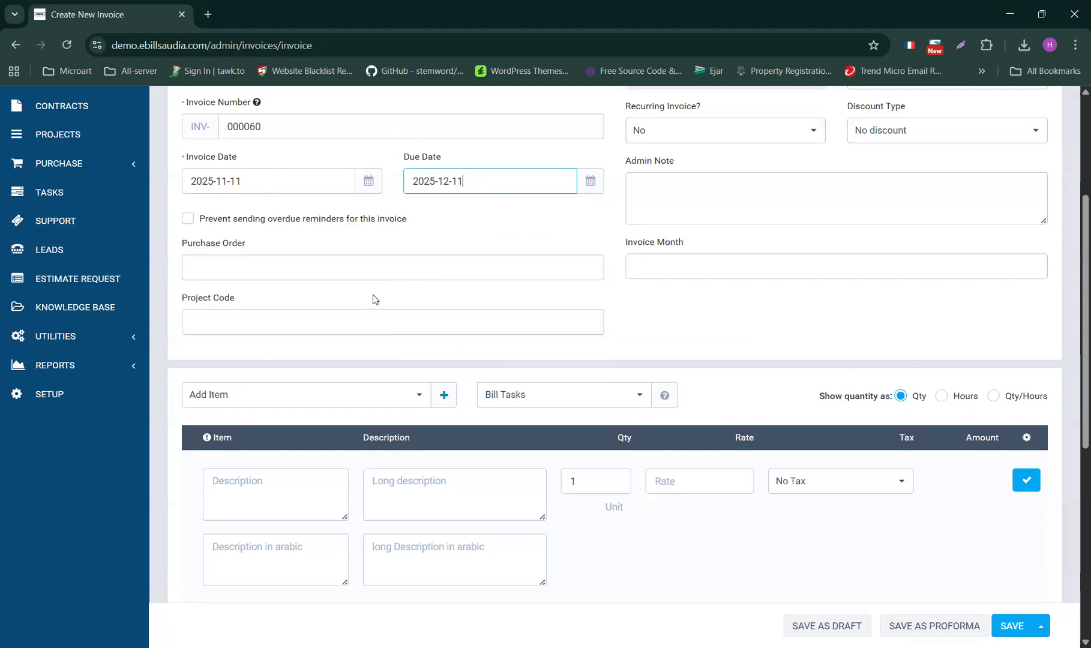
left_click(249, 271)
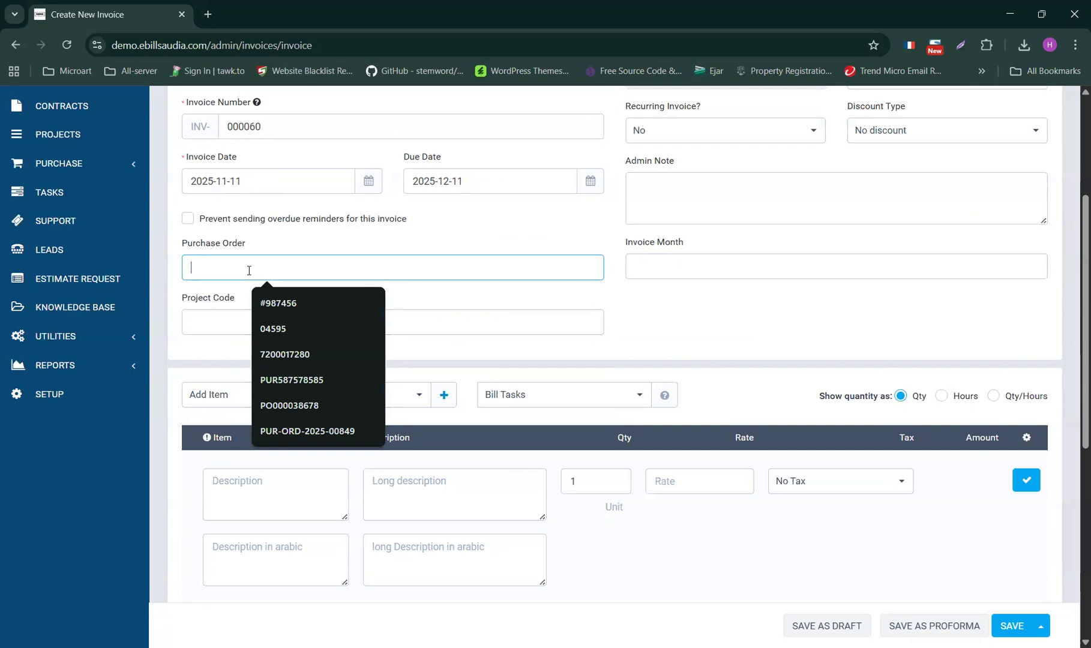
left_click(295, 354)
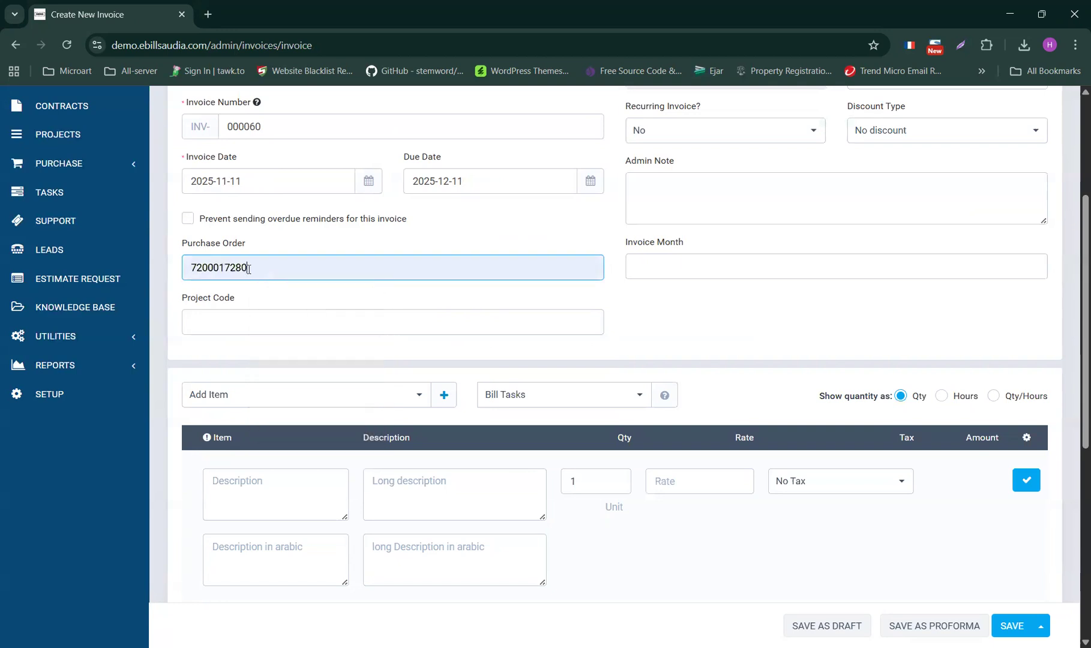
left_click(233, 323)
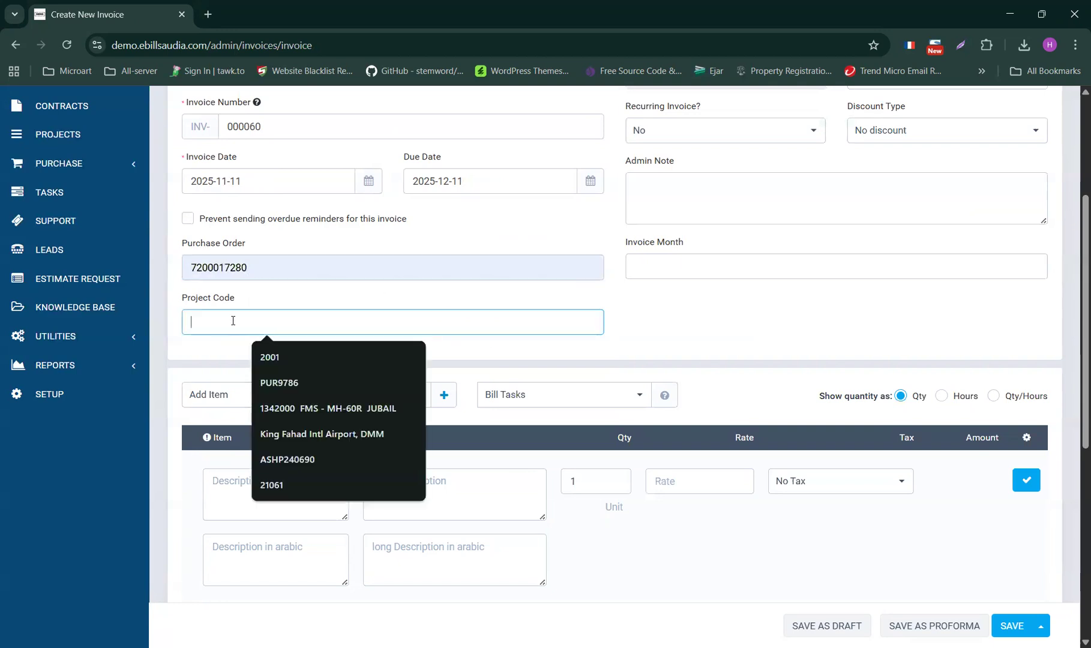
left_click(271, 378)
- Set the invoice month to OCTOBER and leave Discount Type as No discount
scroll(265, 398, "up", 2)
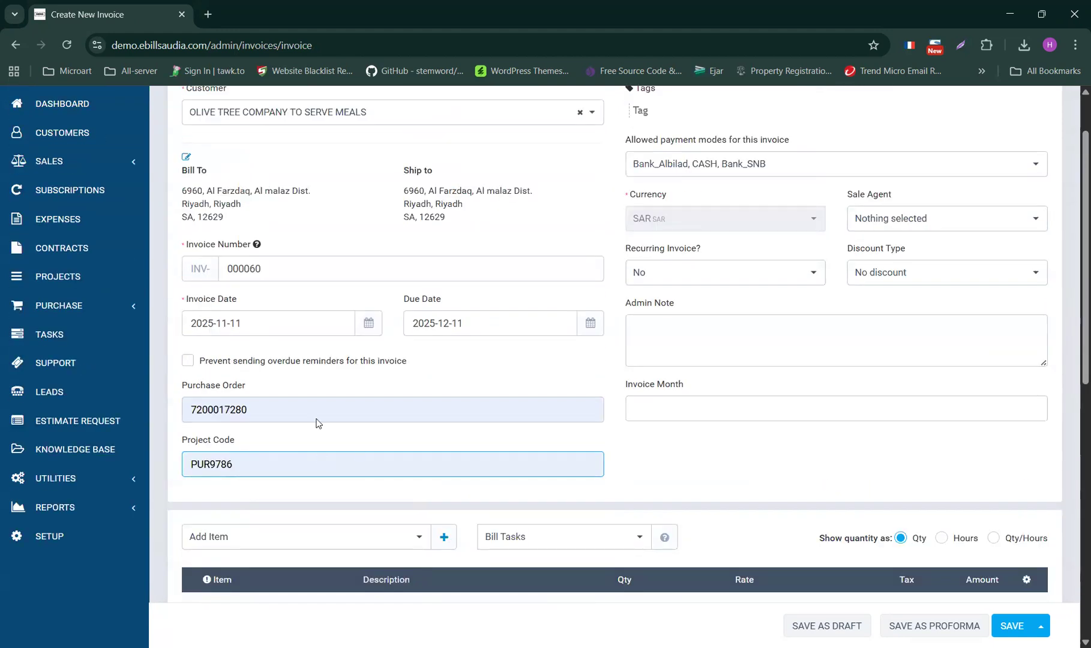
left_click(695, 416)
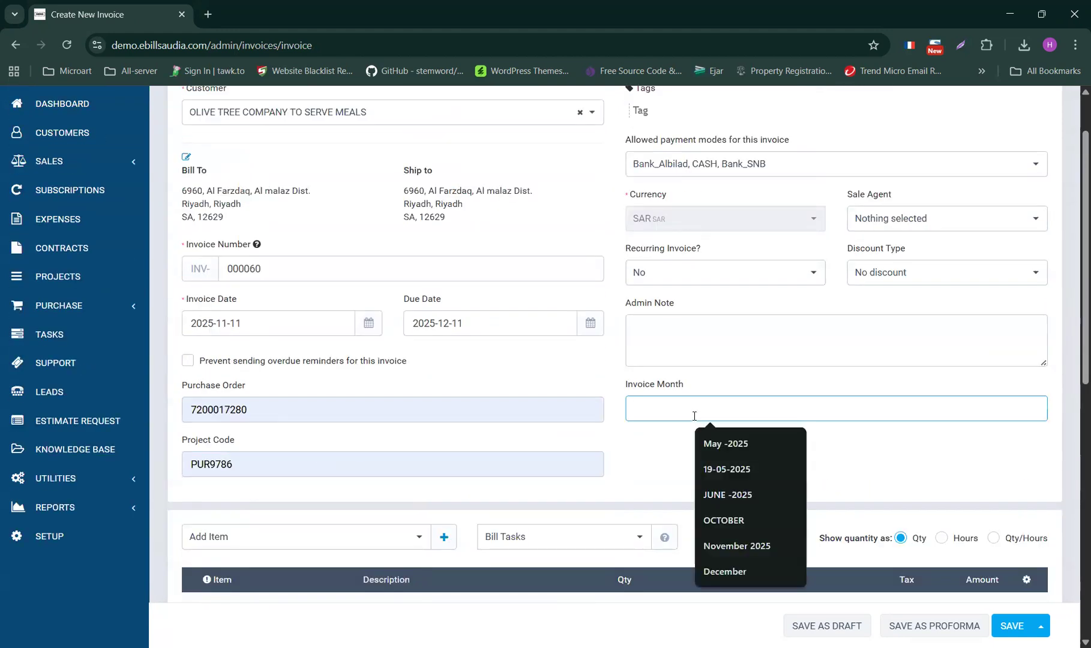
left_click(717, 520)
scroll(689, 428, "up", 1)
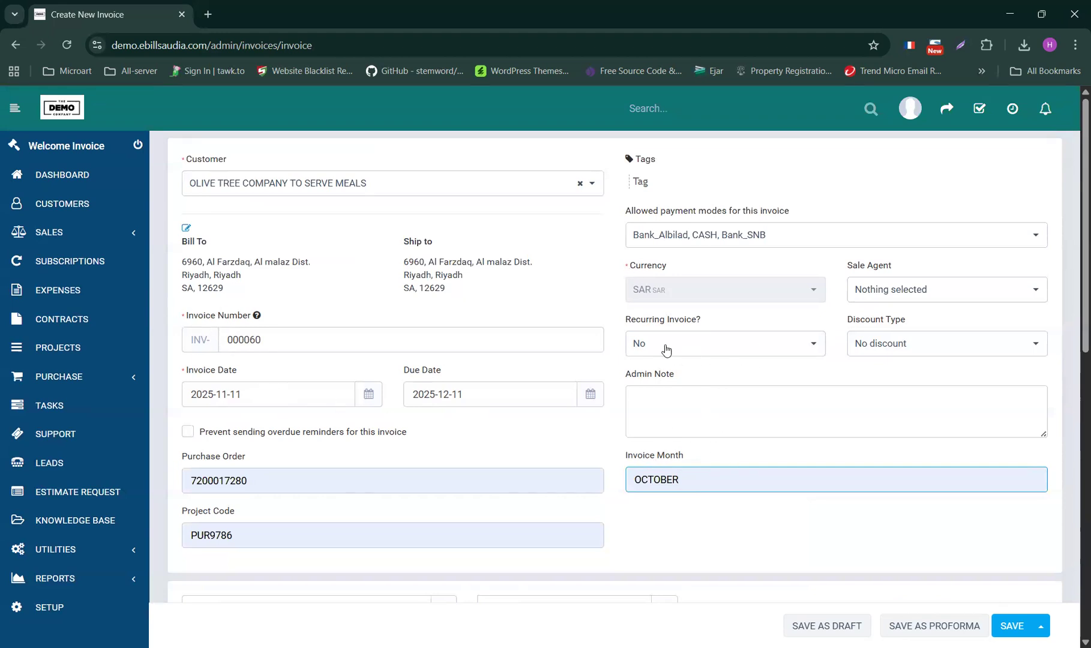
left_click(903, 349)
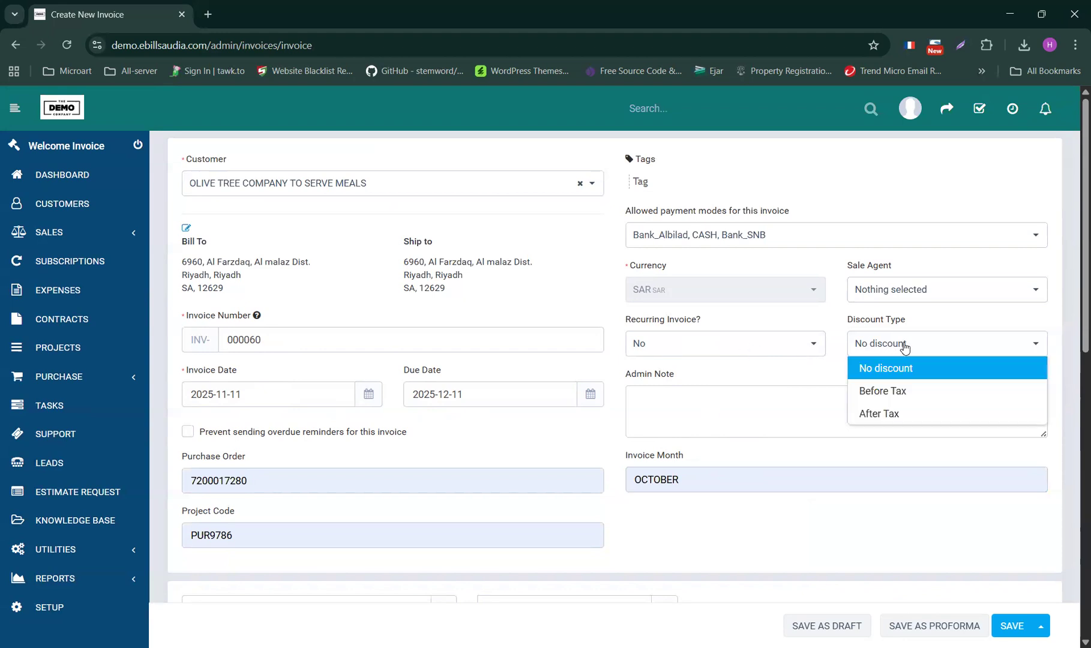
left_click(914, 375)
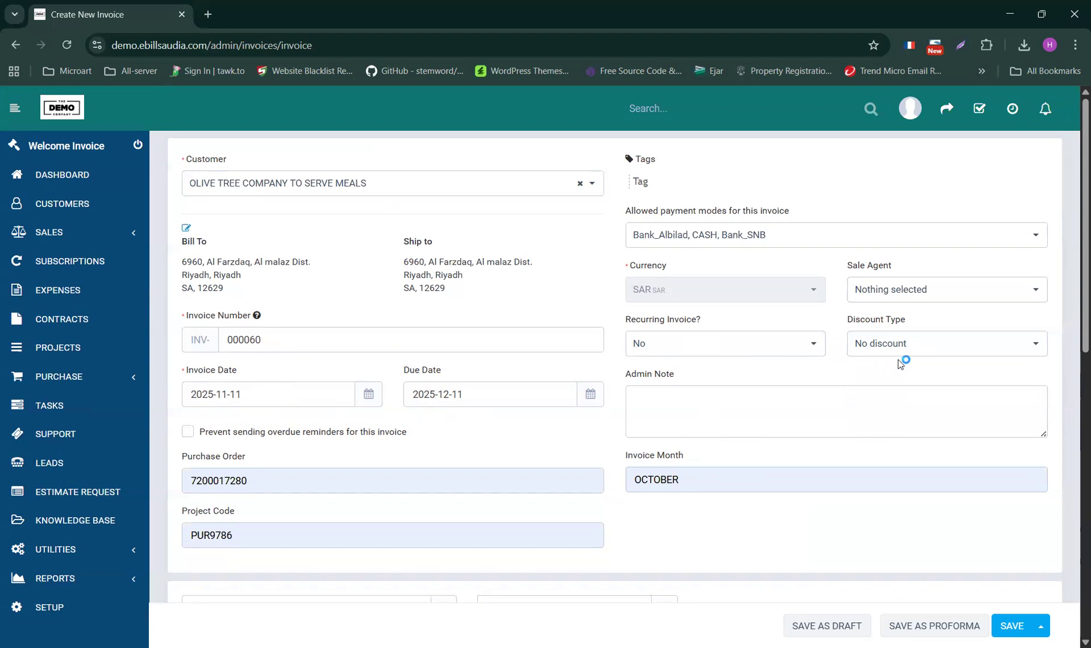
scroll(794, 247, "down", 5)
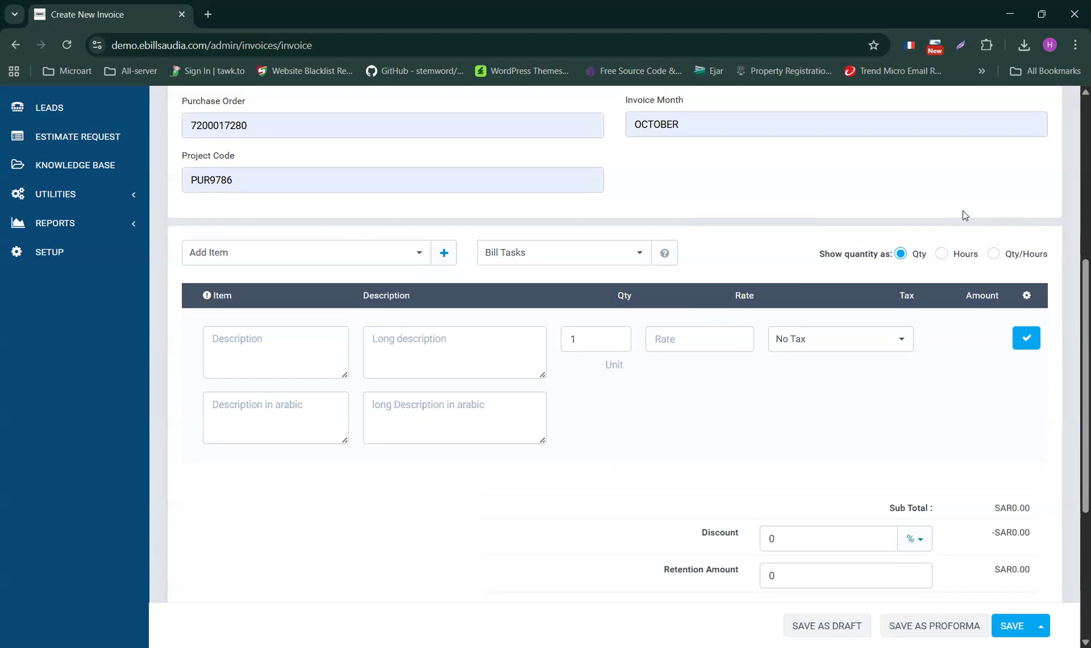
- Show quantities as hours and start an item named Laboure with description 'construction laboure'
left_click(942, 256)
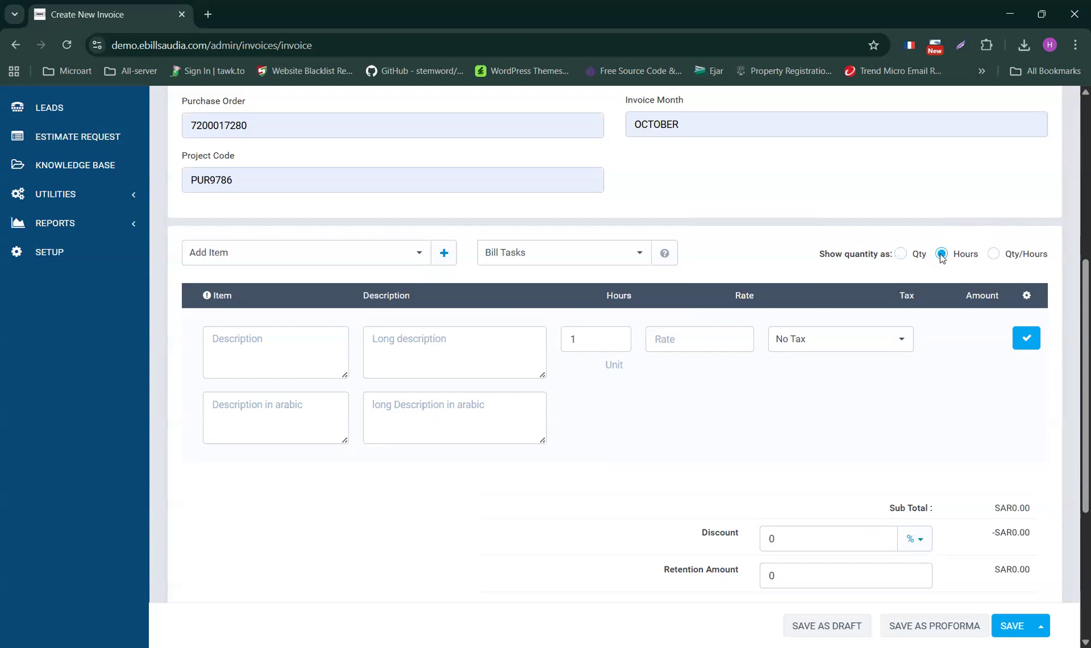
left_click(991, 255)
left_click(943, 256)
left_click(284, 359)
type("Laboure")
left_click(403, 341)
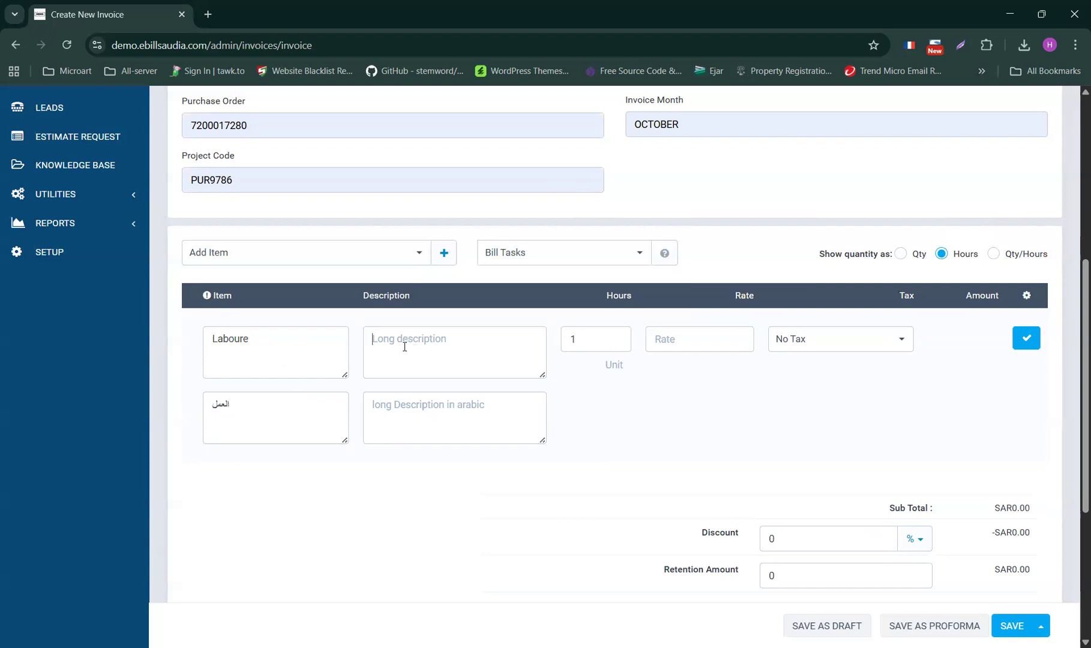
type("construction labour")
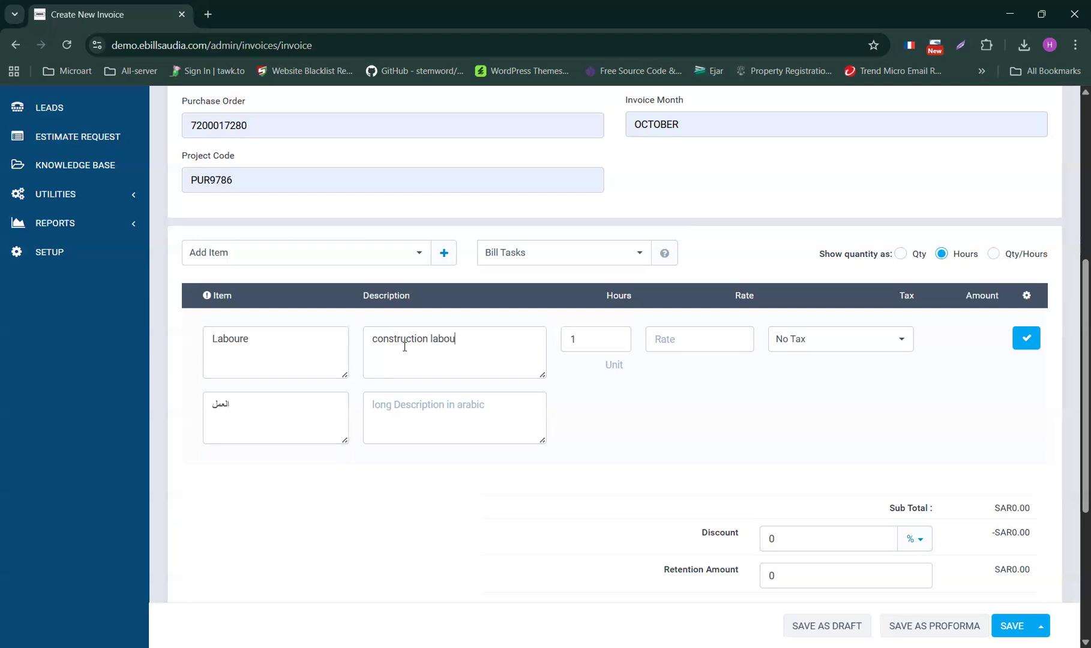
type("e")
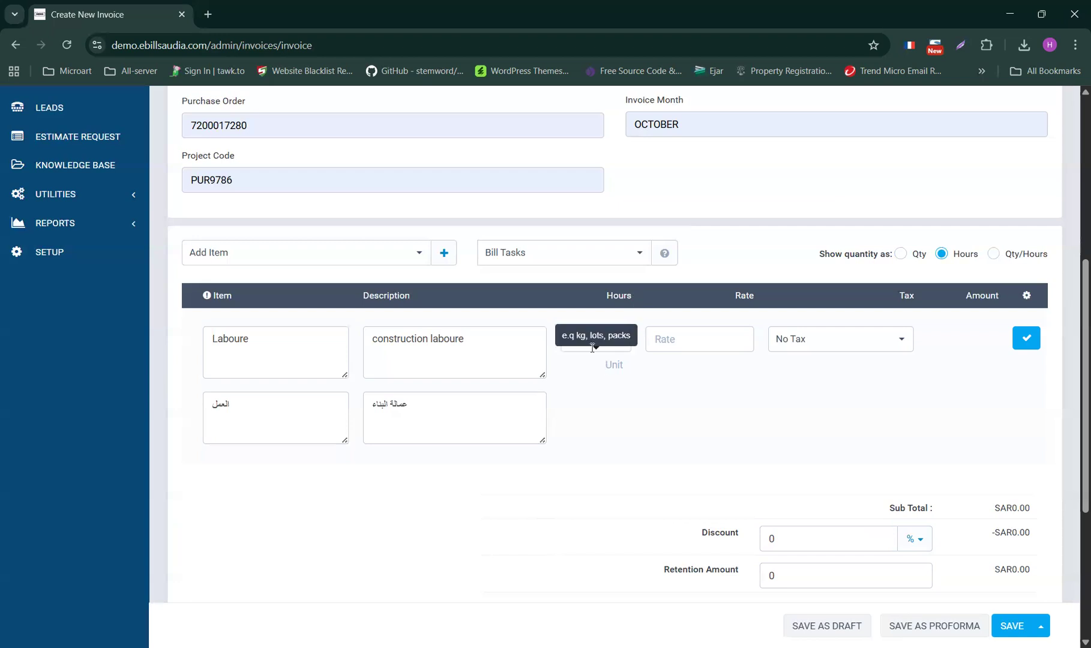
- Give the Laboure item 300 hours at rate 12 with 15.00% VAT and add it
double_click(577, 339)
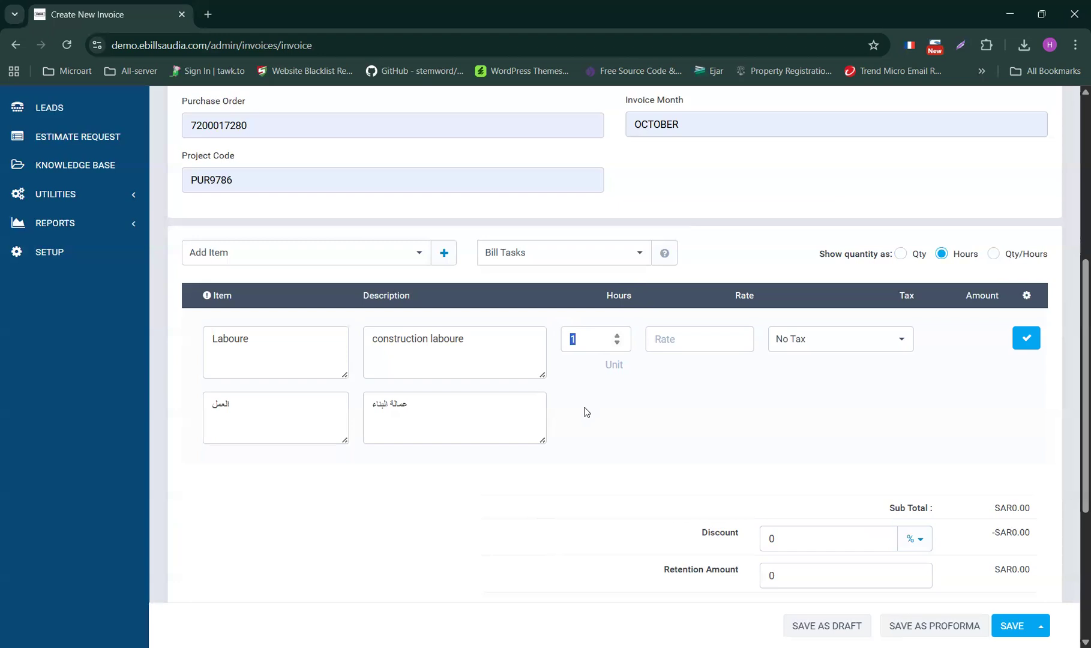
type("300")
left_click(685, 342)
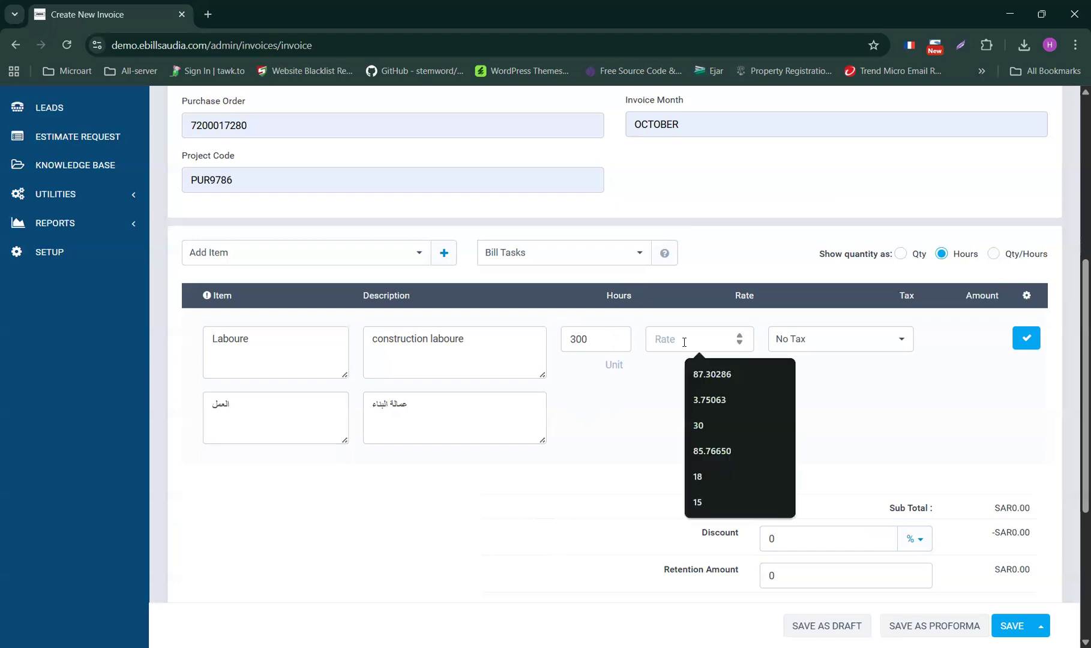
type("12")
left_click(863, 347)
left_click(799, 364)
left_click(653, 453)
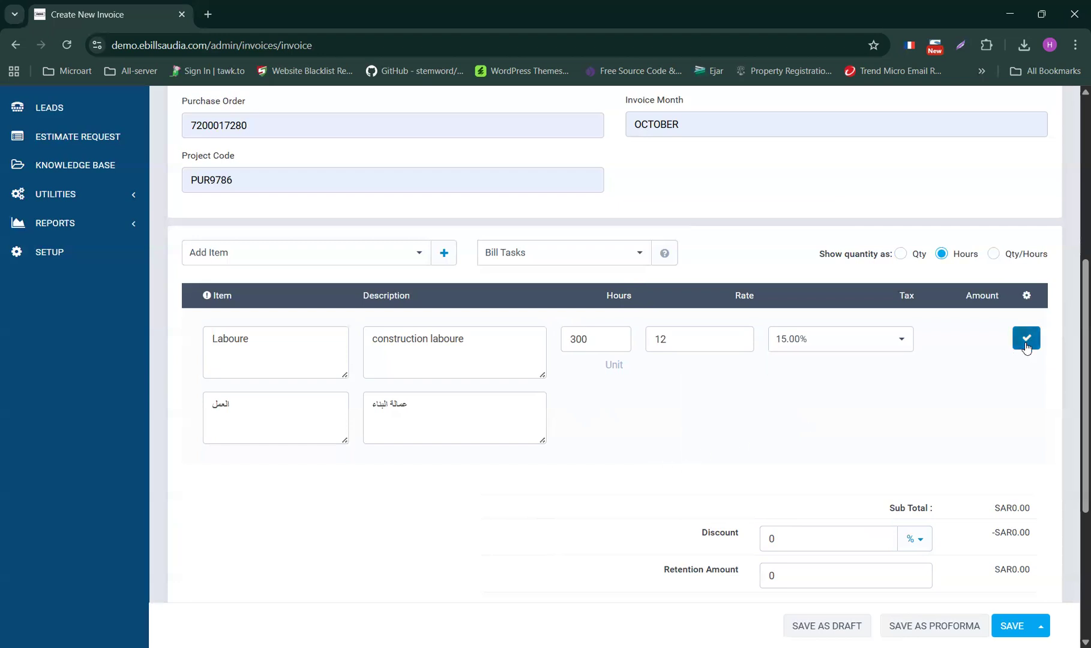
left_click(1026, 339)
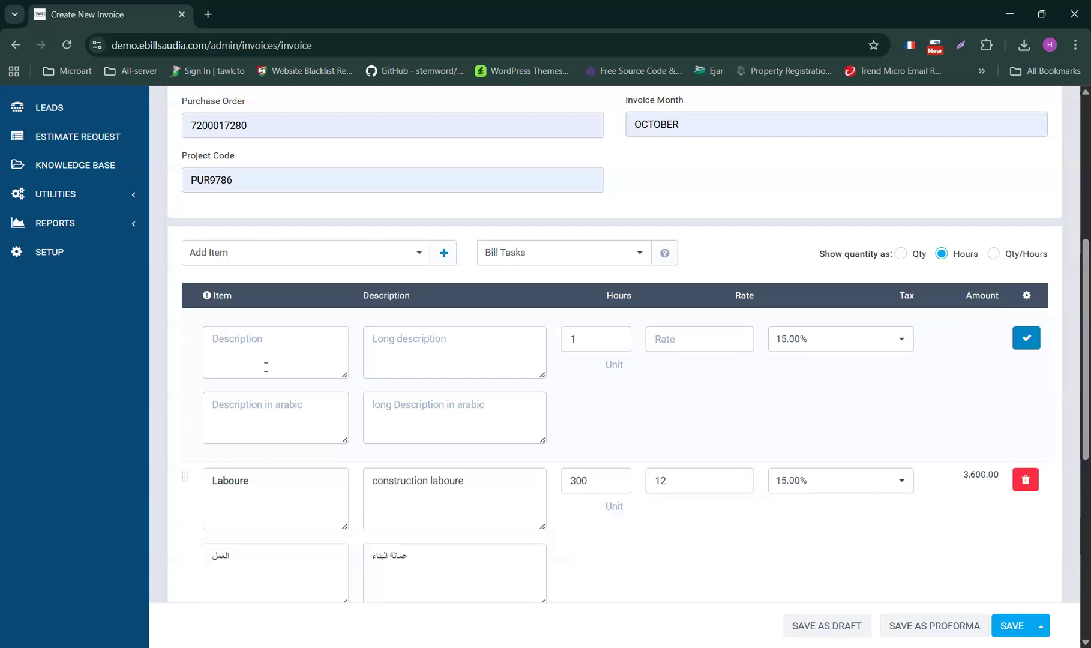
- Start a second invoice item named Electrician
left_click(233, 347)
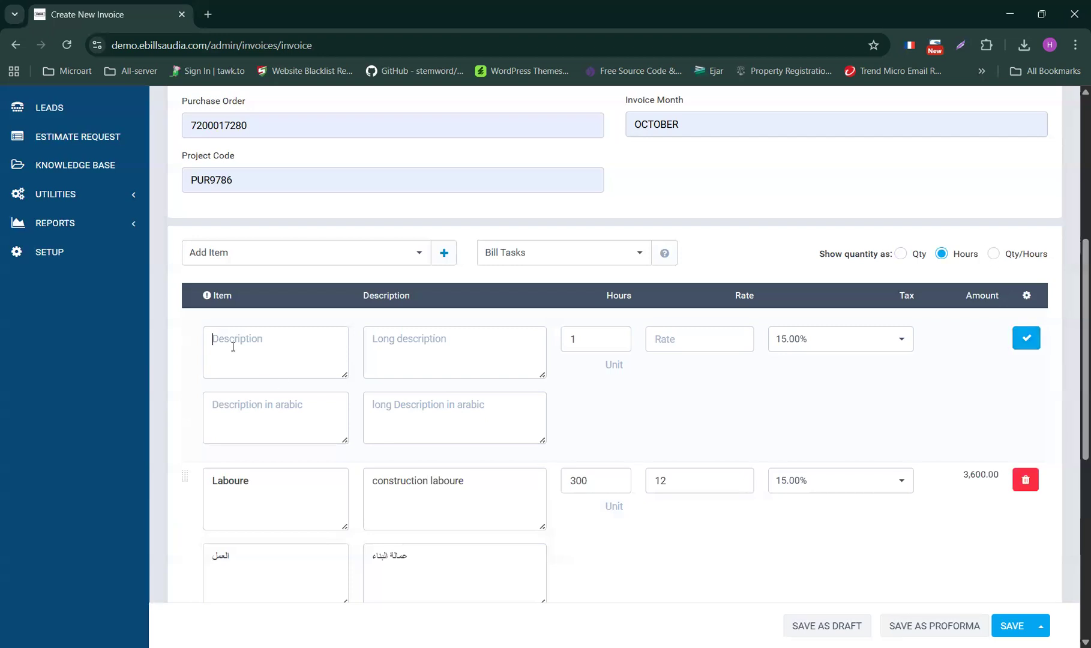
type("Electrician")
key("Tab")
left_click(381, 341)
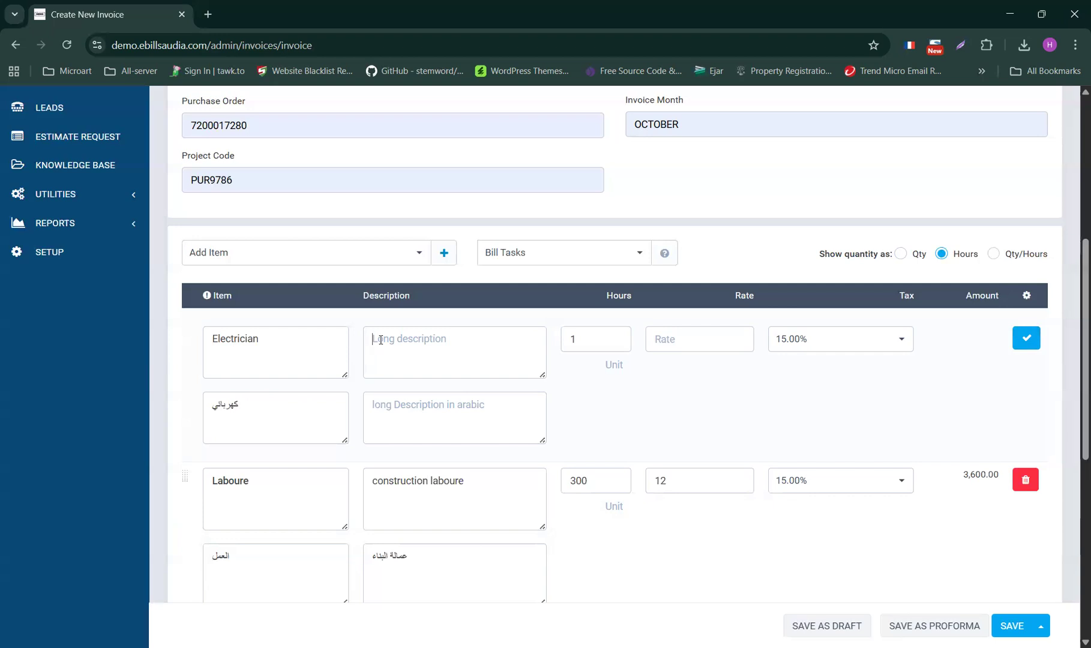
- Give Electrician 20 hours at rate 15 and add it to the invoice lines
key("Tab")
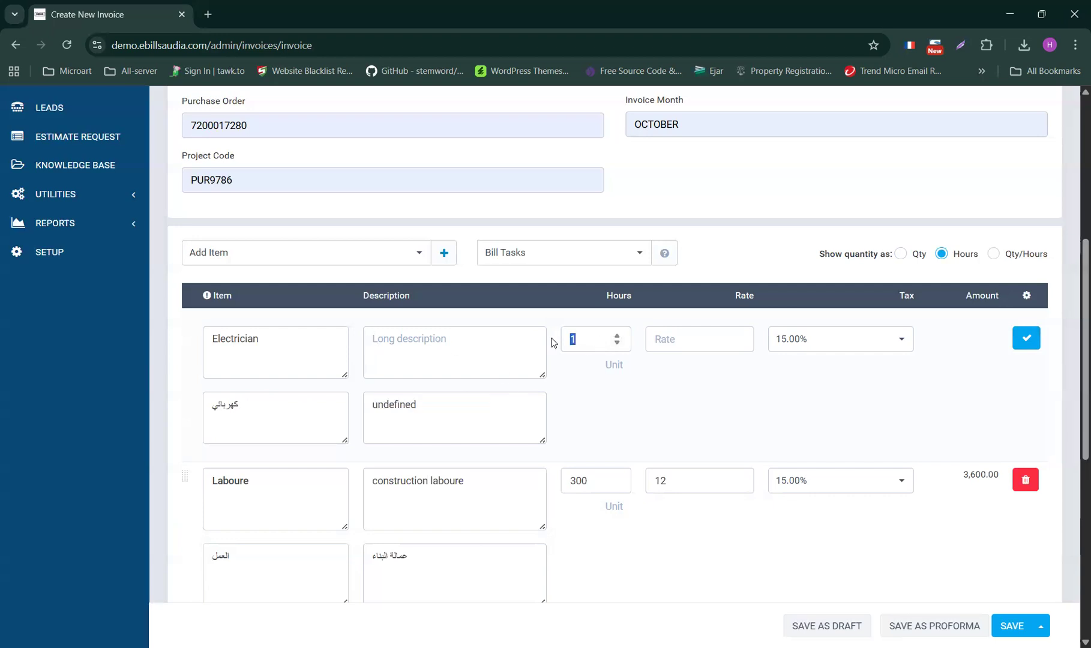
type("20")
left_click(702, 349)
type("15")
scroll(937, 391, "down", 1)
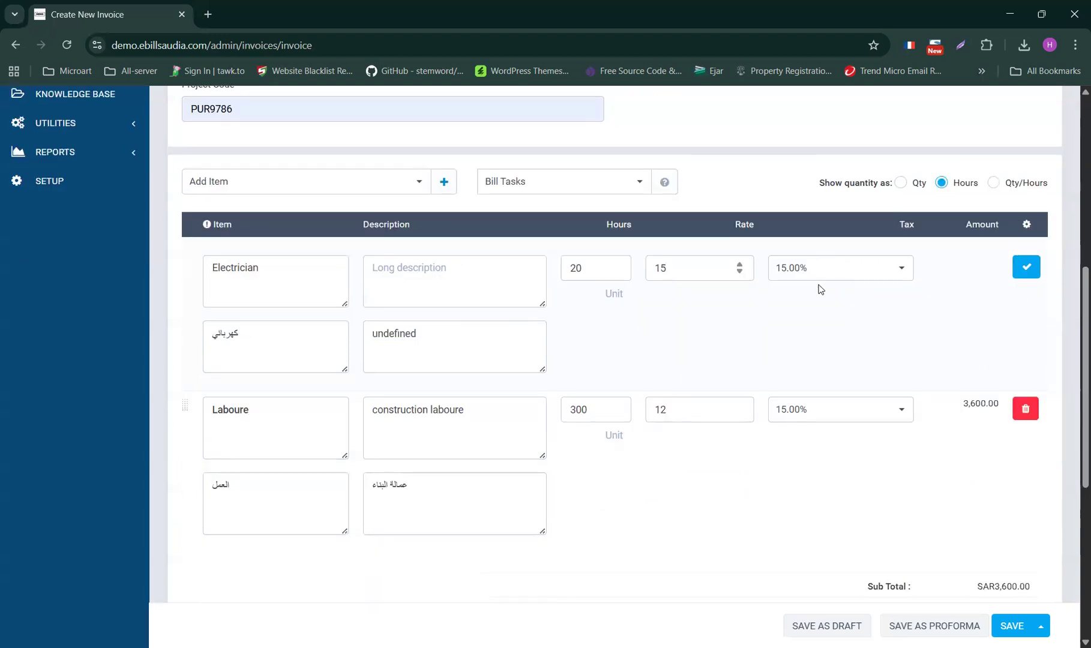
left_click(1028, 271)
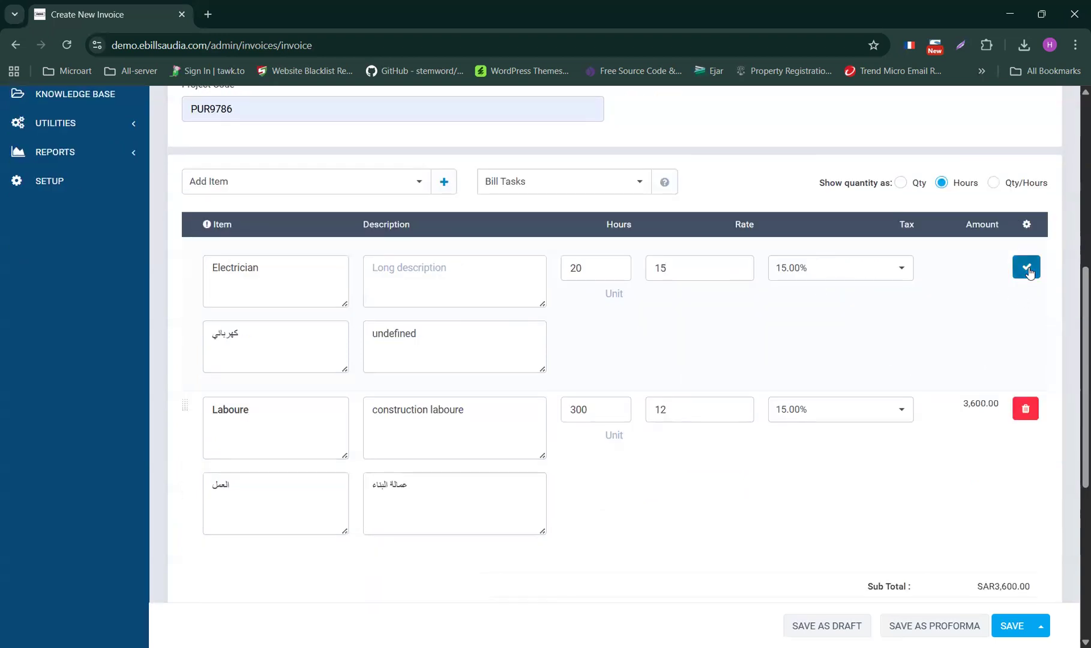
scroll(576, 361, "down", 3)
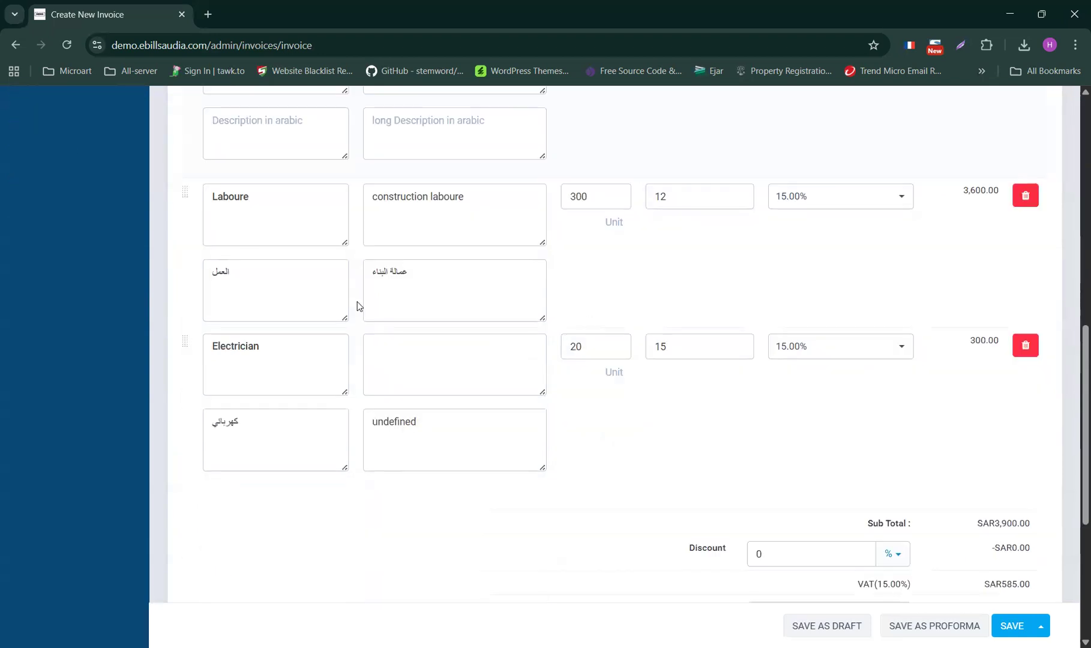
- Review the SAR4,485.00 total with SAR585.00 VAT, keep Discount as %, and show more save options
scroll(404, 348, "up", 4)
scroll(468, 393, "down", 5)
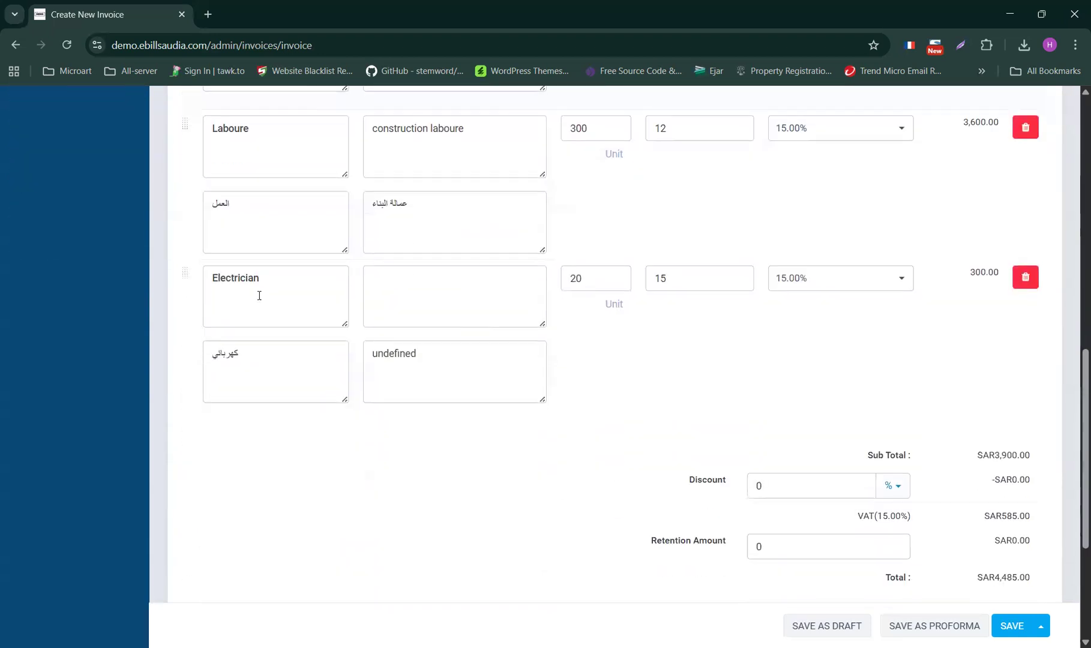
scroll(637, 451, "down", 4)
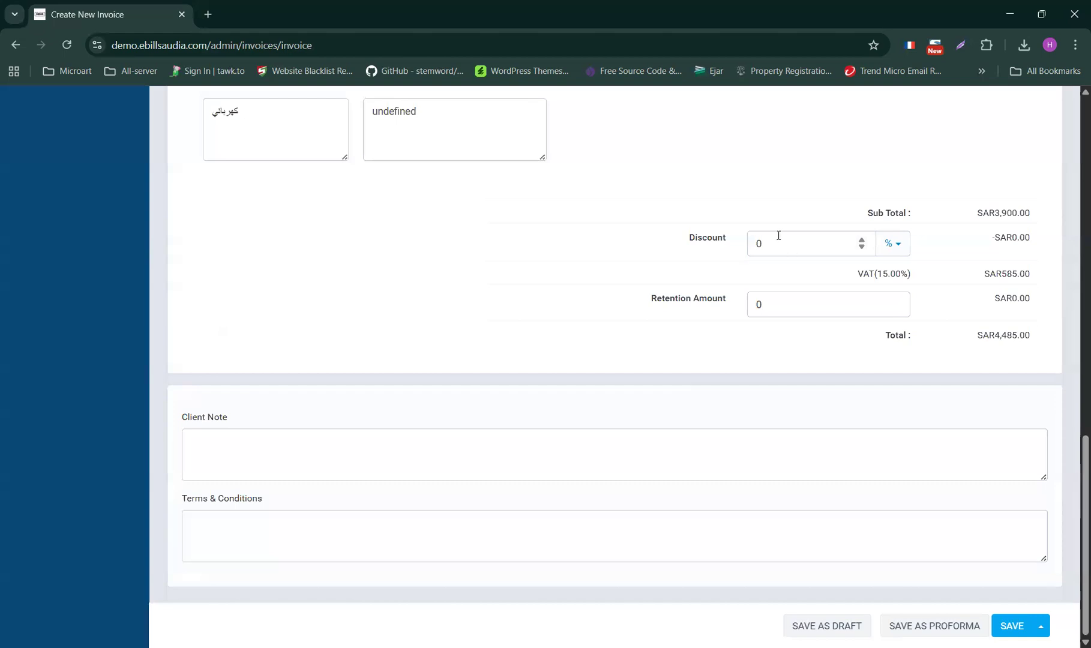
left_click(900, 247)
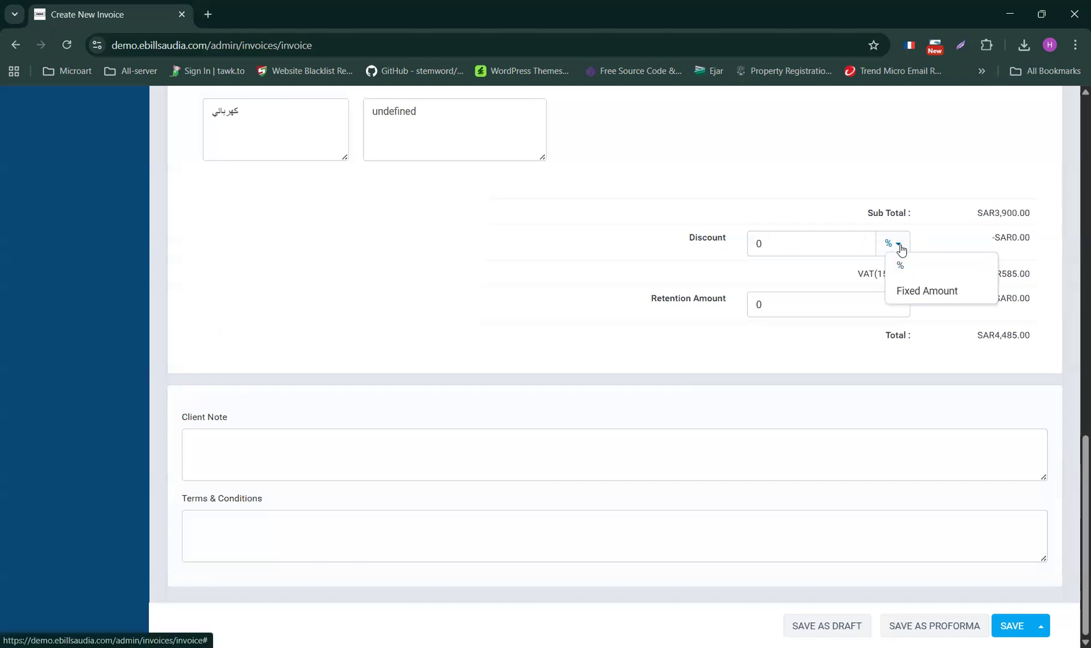
left_click(803, 195)
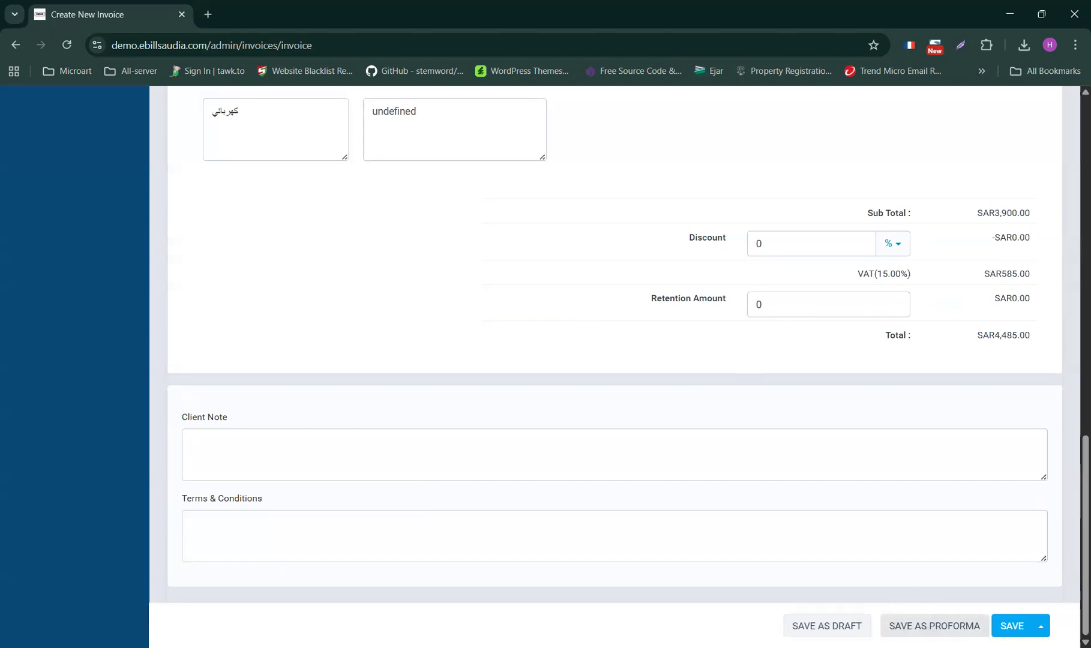
left_click(1041, 626)
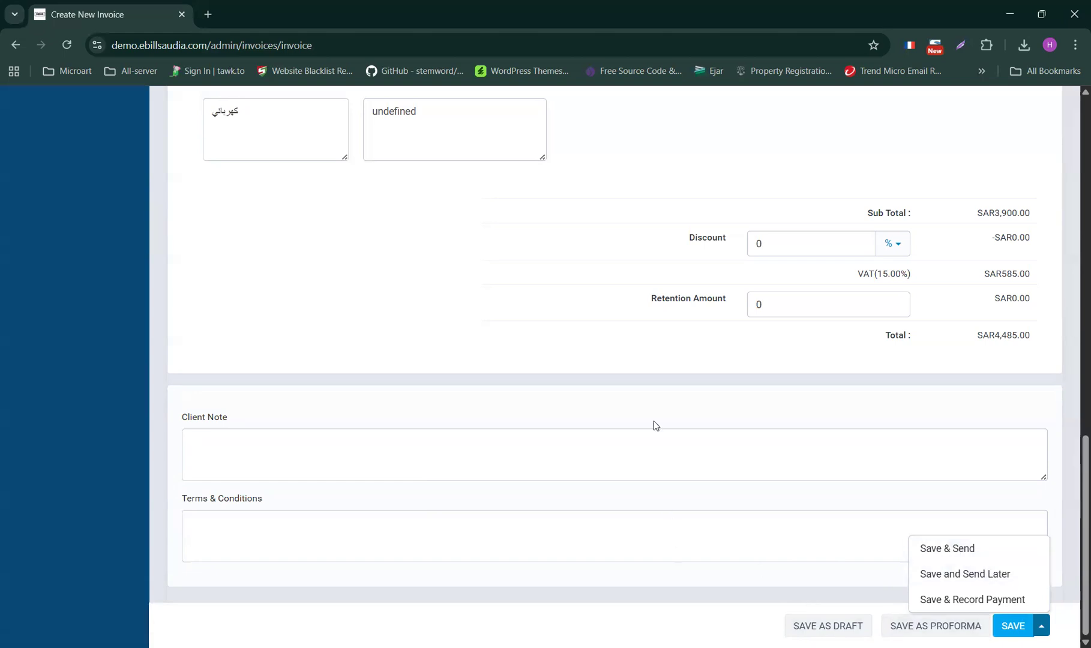
- Dismiss the save options unsaved and review the invoice line items
left_click(769, 536)
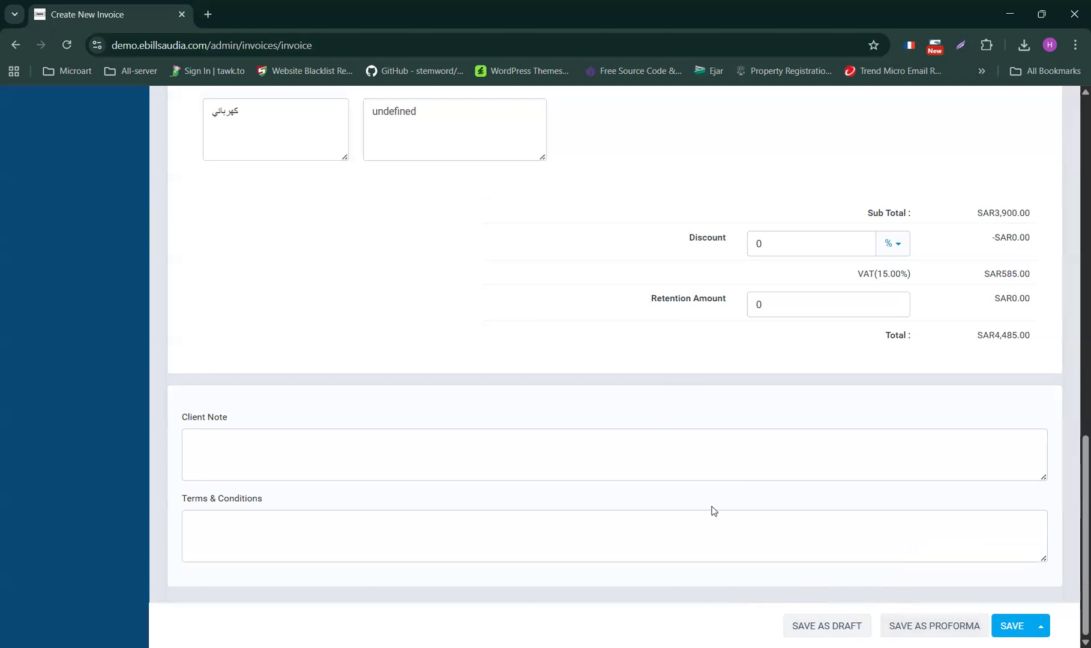
scroll(696, 508, "up", 4)
scroll(671, 503, "down", 4)
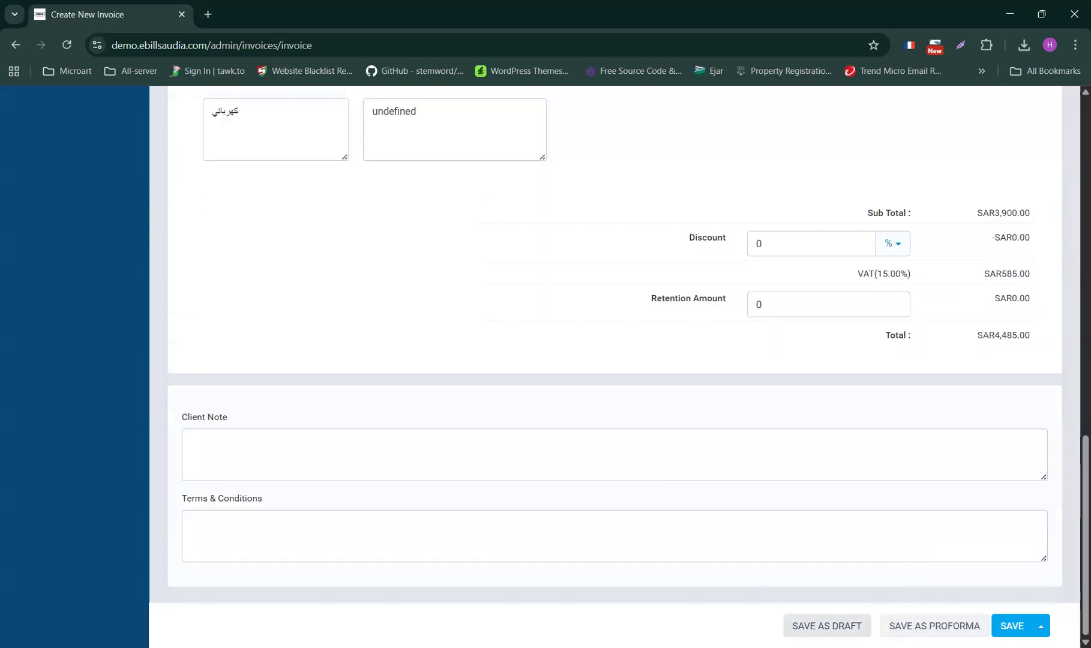
- Save the SAR4,485.00 invoice as INV-DRAFT and bring up its PDF options
left_click(823, 632)
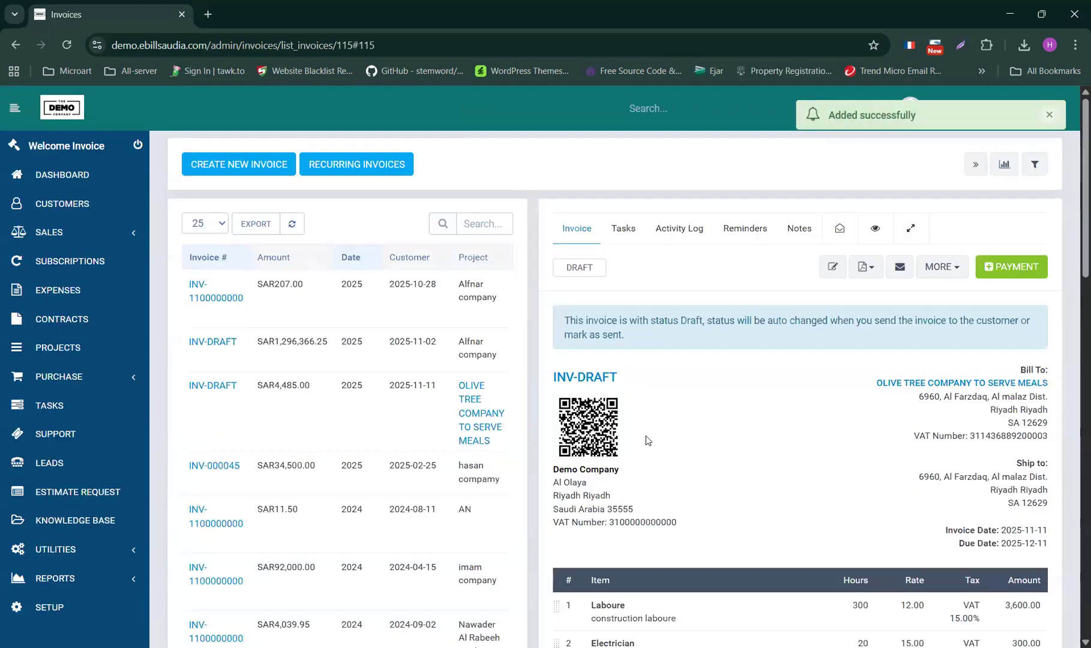
scroll(609, 386, "down", 2)
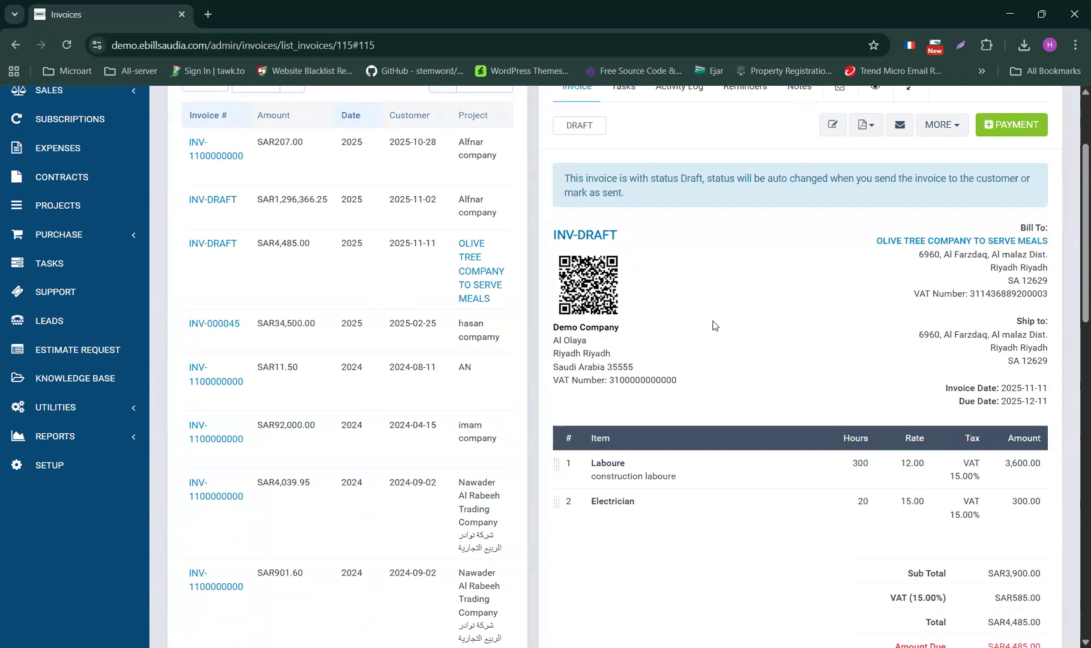
scroll(711, 327, "up", 2)
left_click(867, 266)
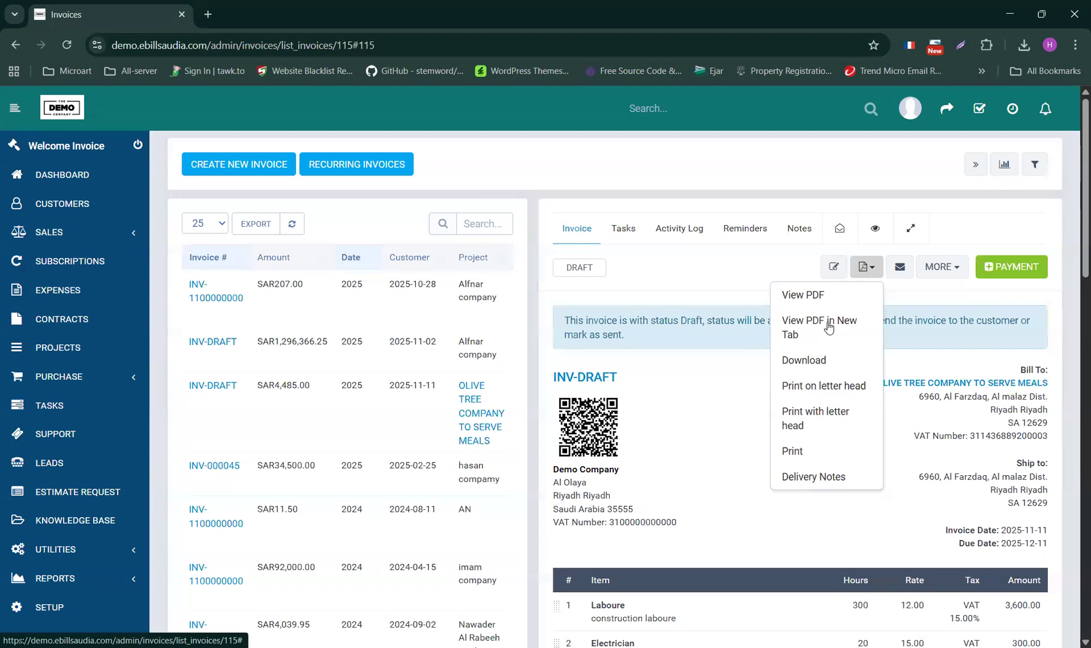
- View the draft's bilingual PDF in a new tab, check the INV-DRAFT number, then return to the list
left_click(828, 327)
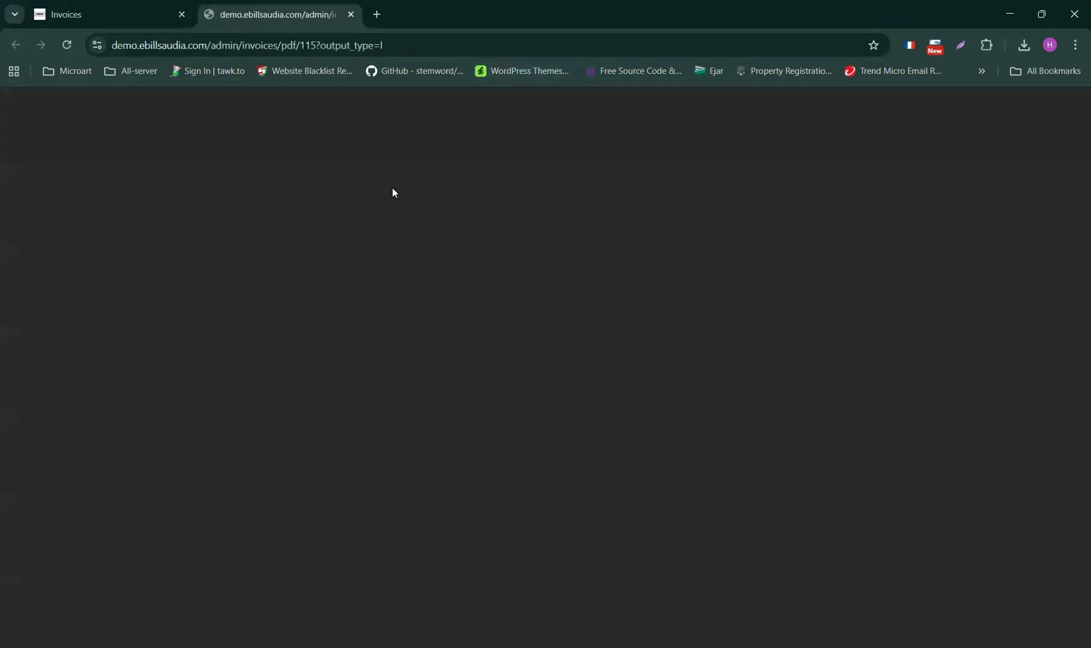
scroll(497, 295, "down", 1)
scroll(497, 295, "down", 3)
scroll(384, 241, "up", 4)
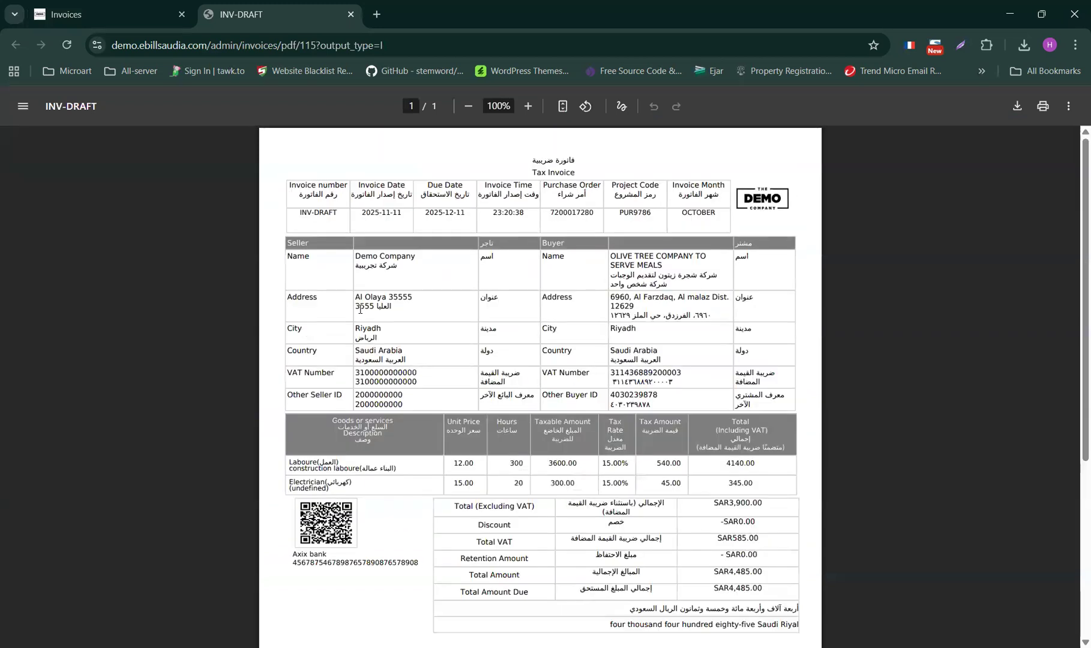
left_click_drag(293, 211, 344, 213)
scroll(342, 412, "down", 3)
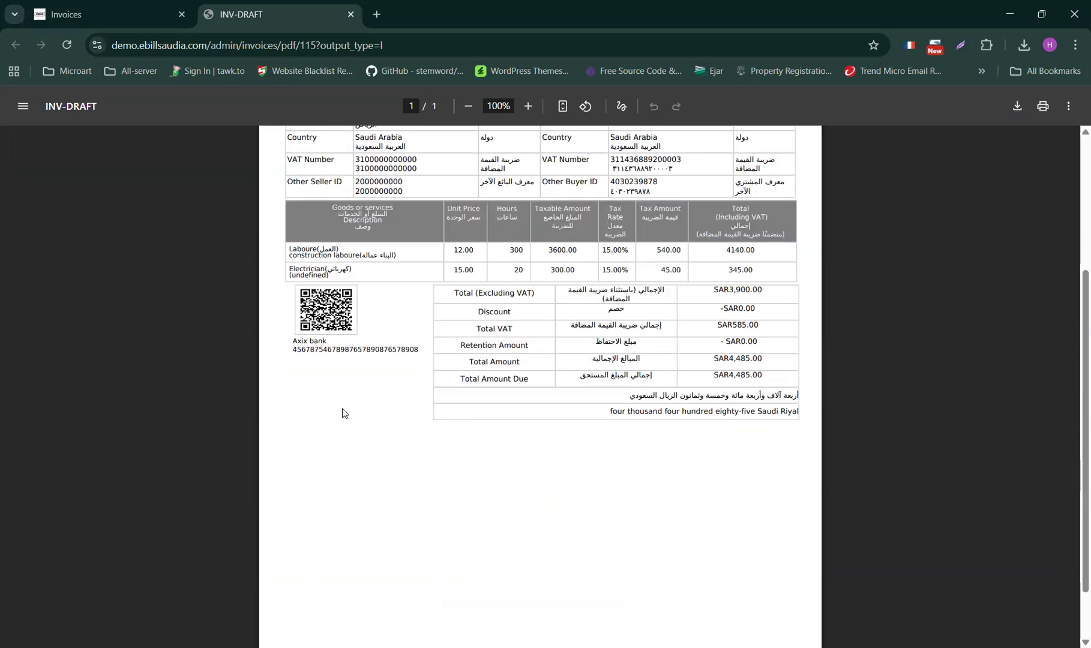
scroll(271, 341, "up", 3)
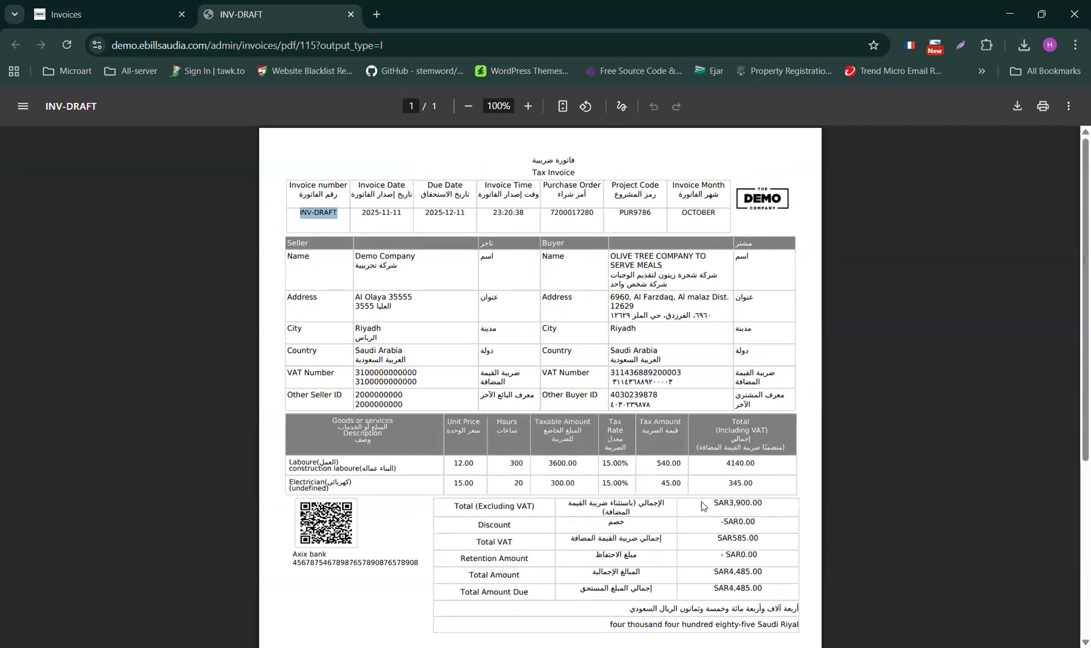
scroll(699, 533, "down", 3)
scroll(556, 517, "up", 3)
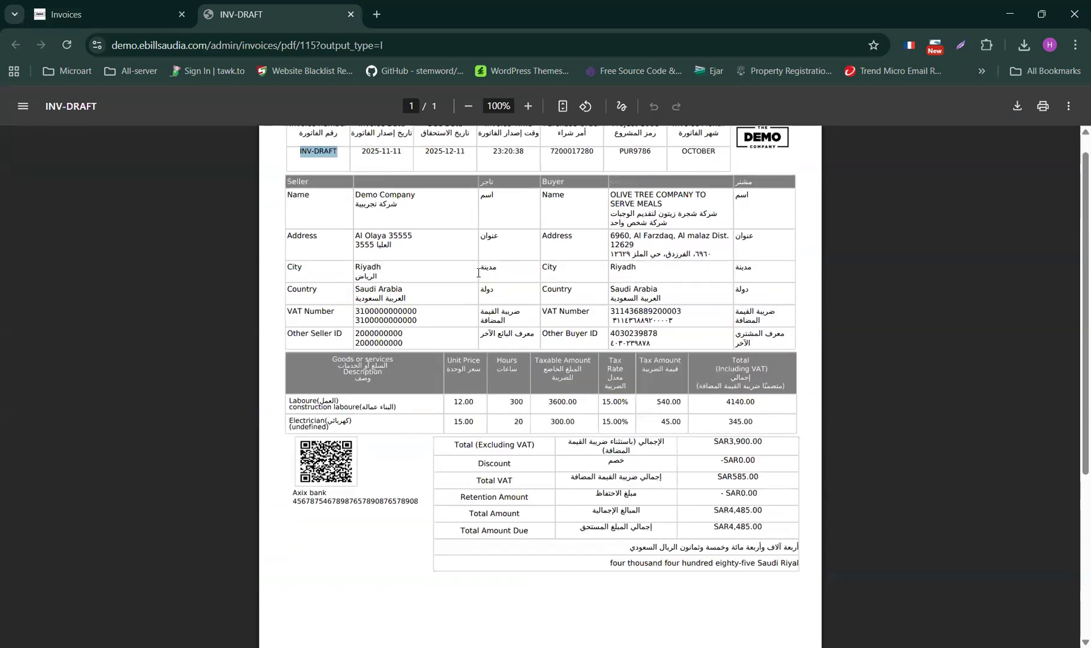
left_click(90, 6)
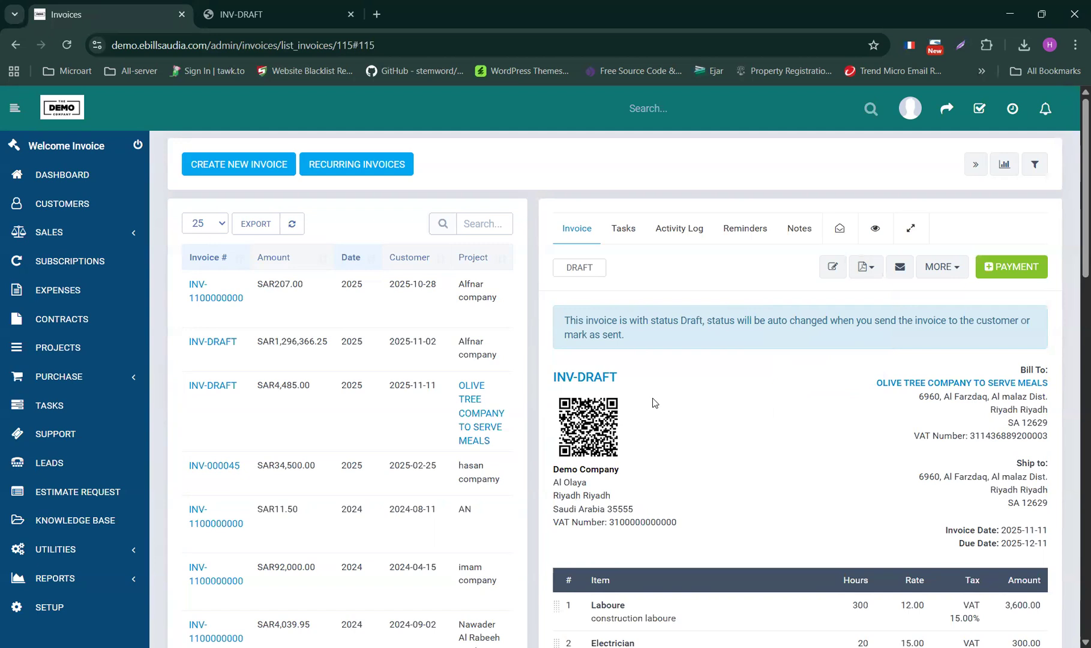
scroll(736, 439, "down", 2)
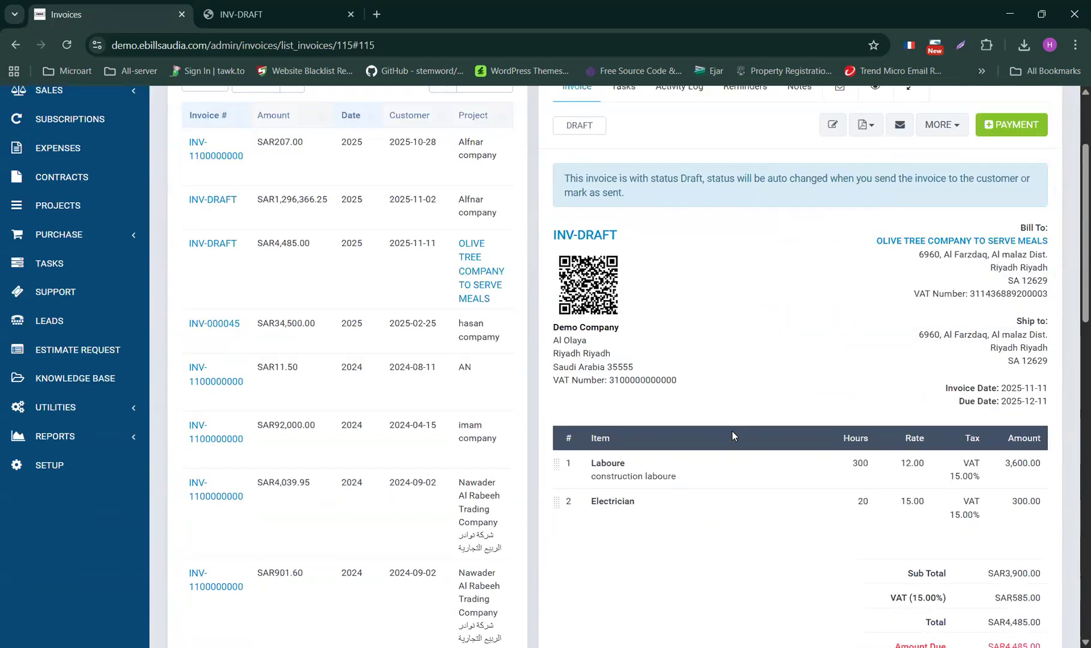
- Preview the SAR1,296,366.25 draft invoice and mistakenly open it for editing
scroll(733, 405, "up", 2)
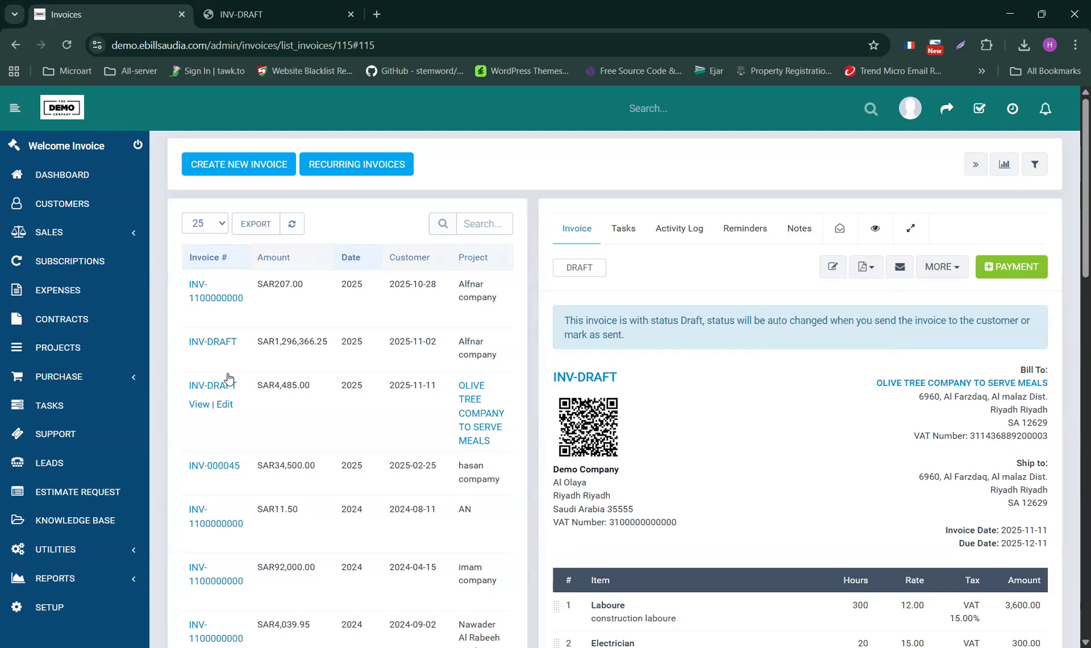
left_click(207, 344)
left_click(832, 269)
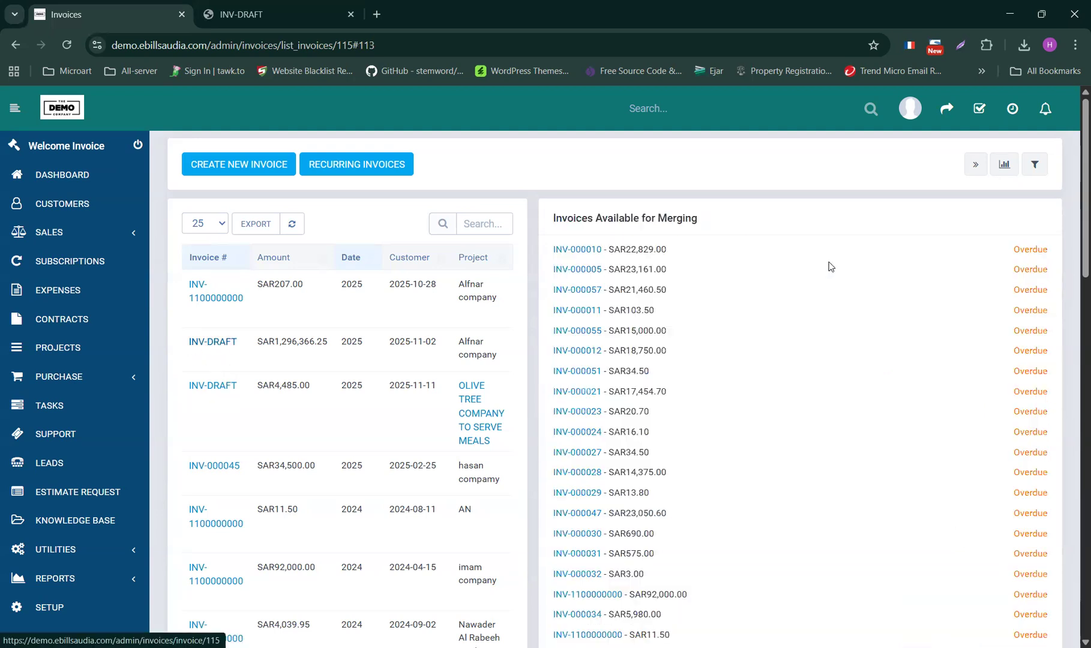
scroll(685, 406, "down", 10)
scroll(682, 409, "up", 4)
scroll(743, 403, "down", 2)
left_click(860, 146)
scroll(815, 219, "down", 15)
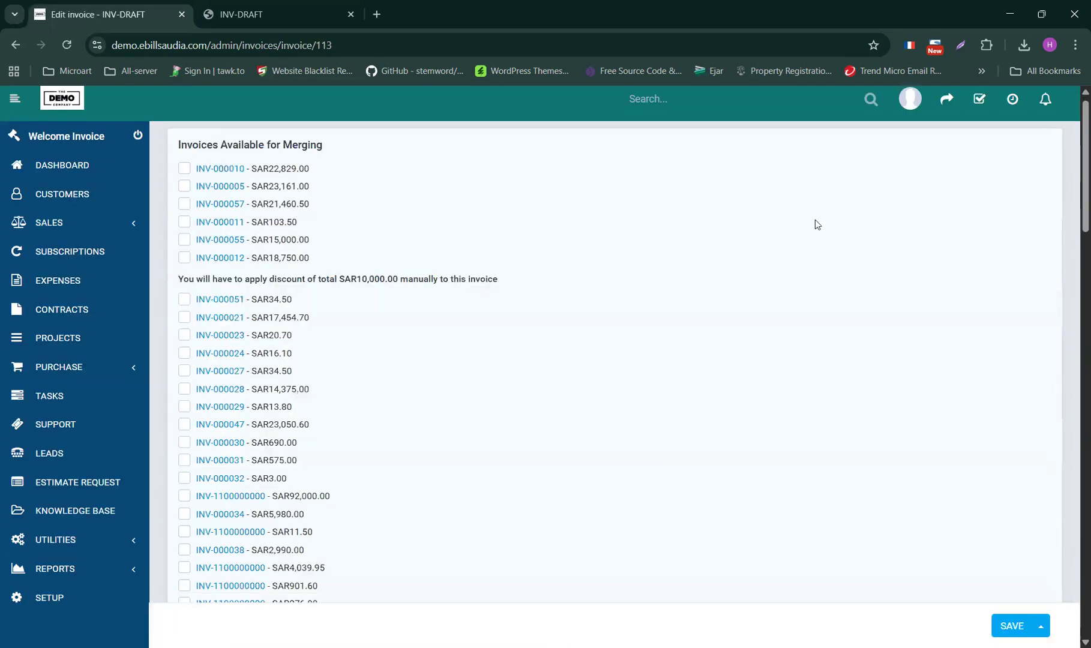
scroll(815, 220, "down", 2)
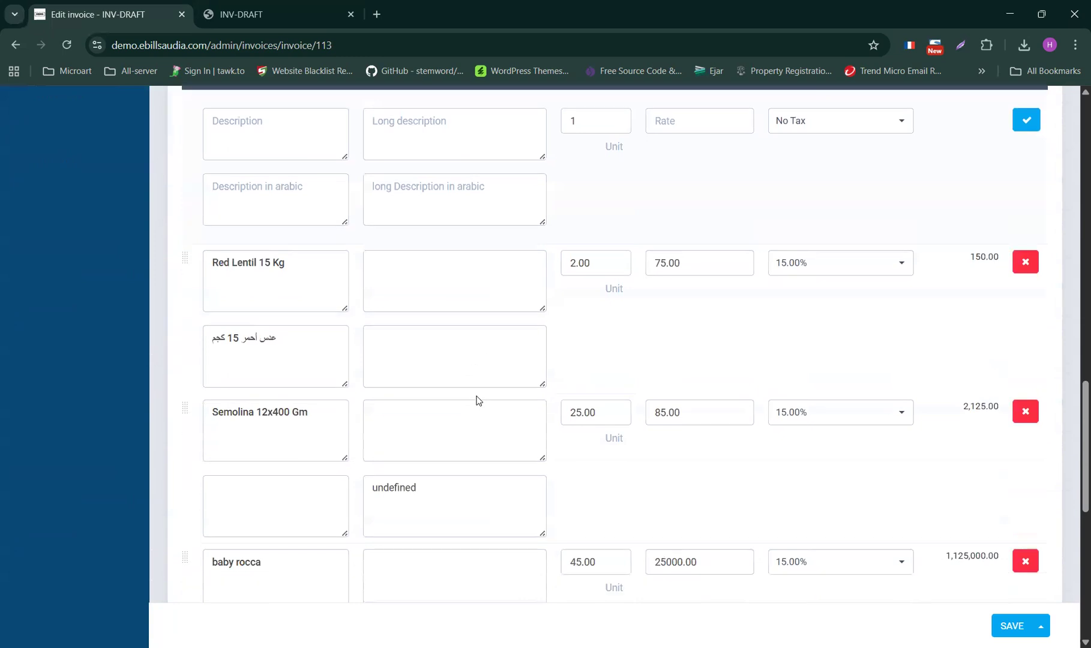
scroll(270, 484, "down", 4)
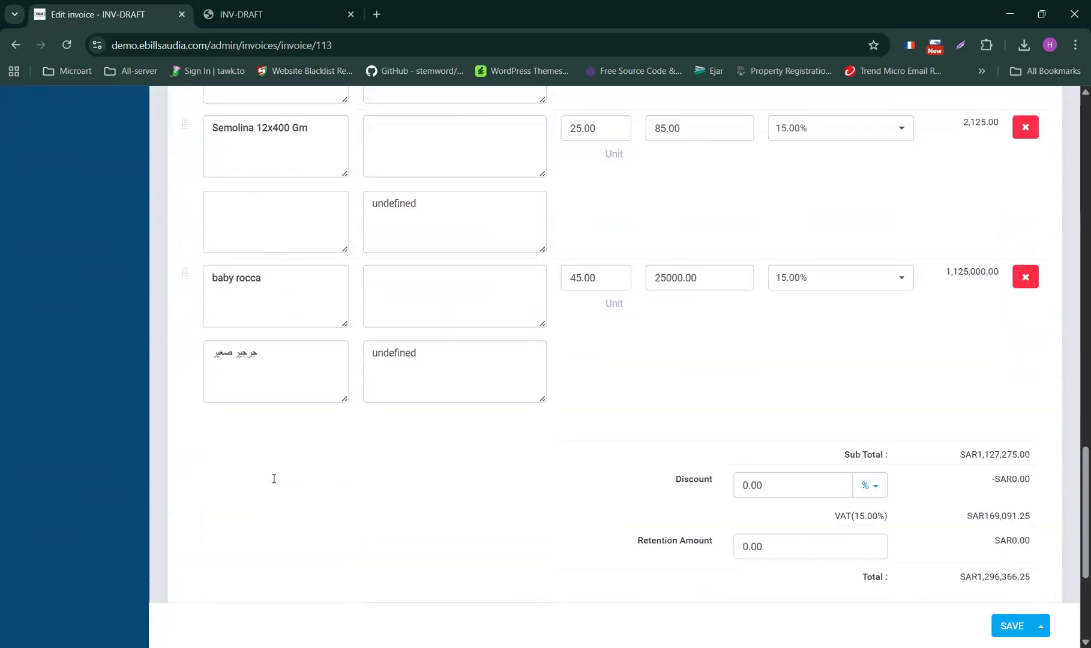
scroll(274, 477, "up", 5)
scroll(270, 463, "up", 12)
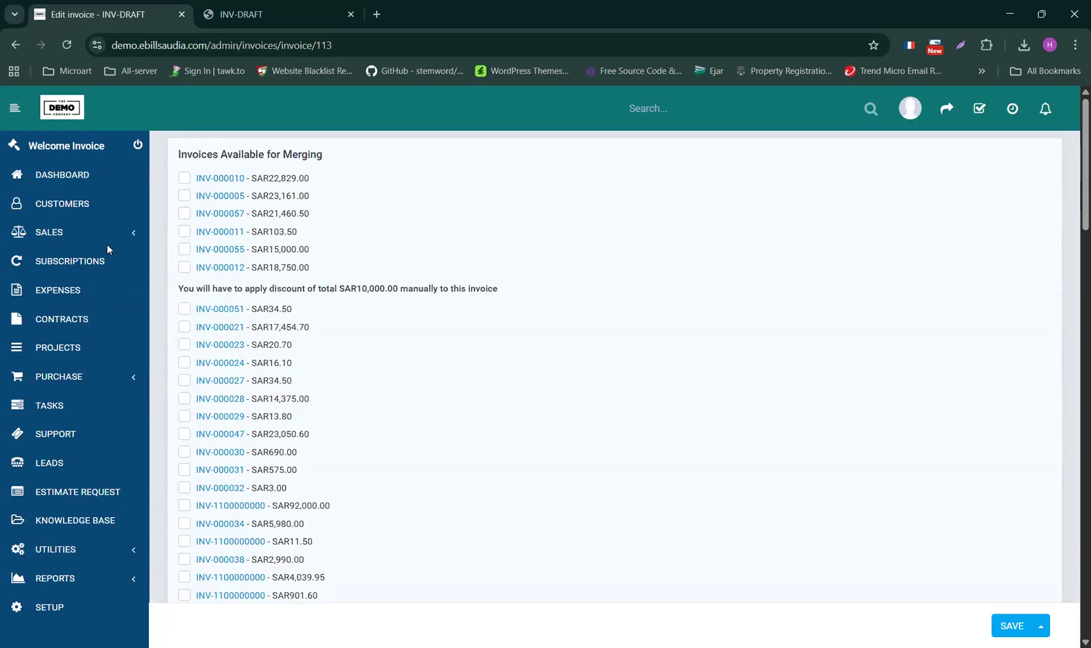
- Return to Sales > Invoices and preview the OLIVE TREE SAR4,485.00 draft
left_click(67, 239)
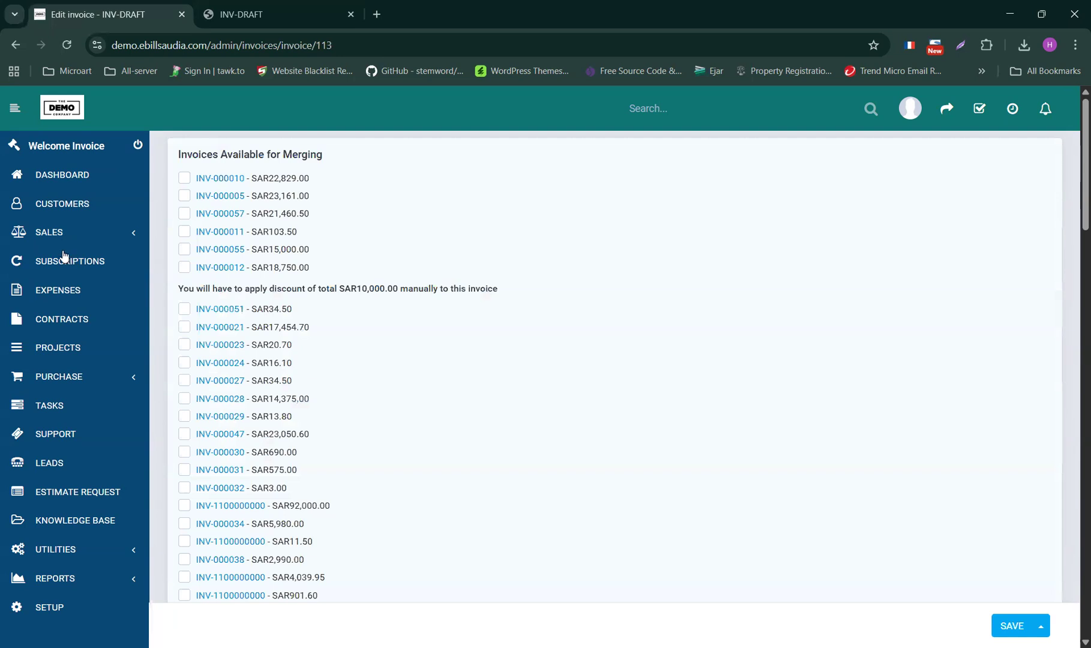
left_click(64, 308)
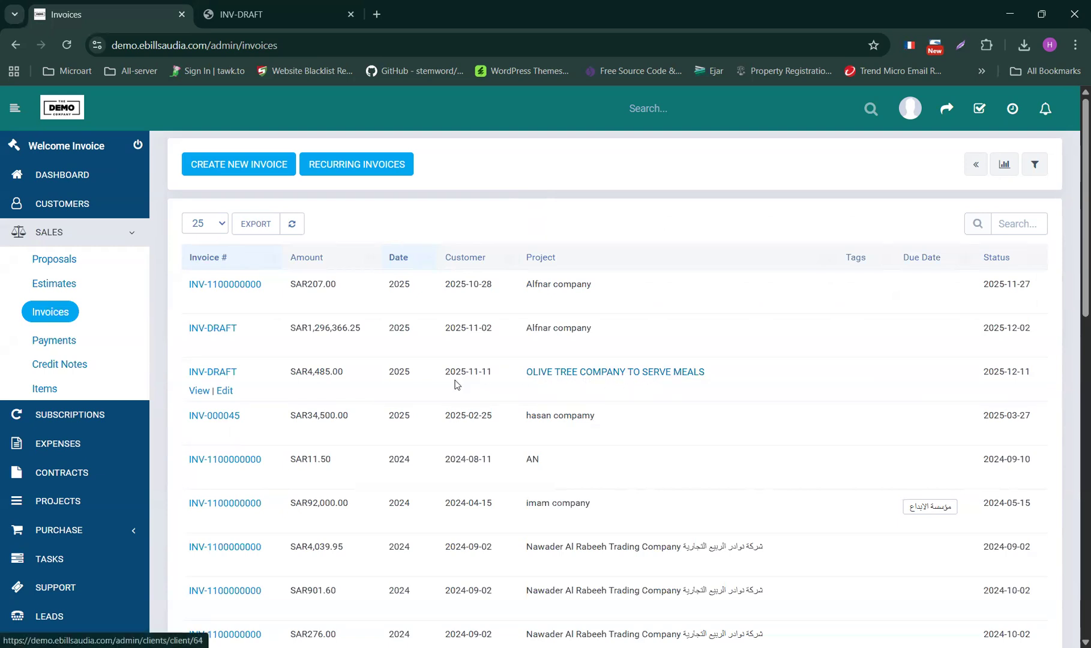
left_click(217, 371)
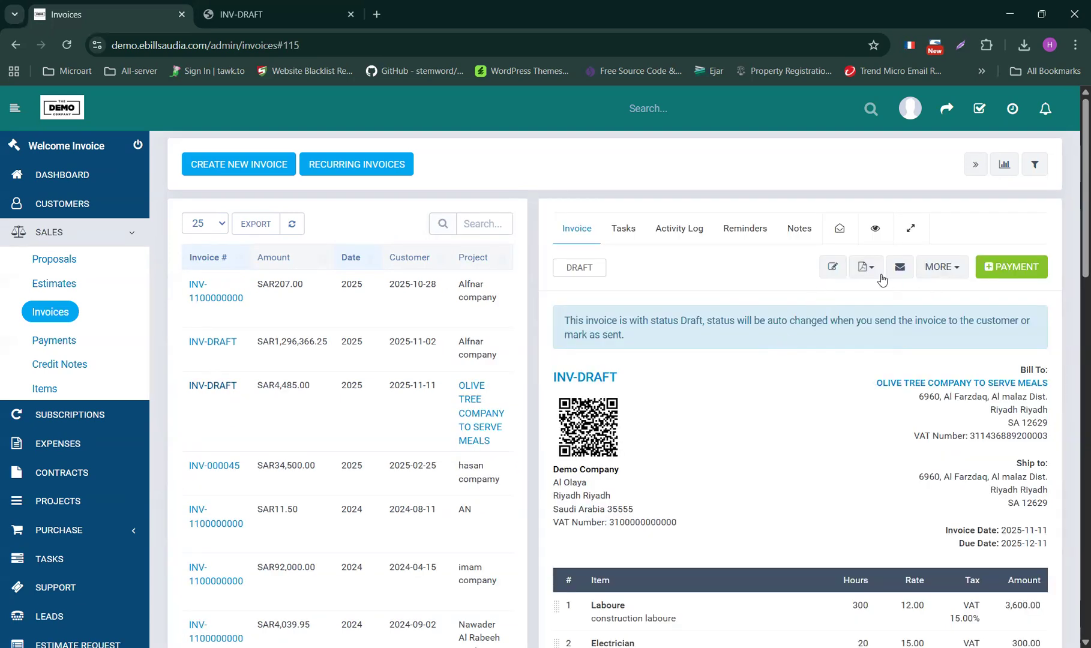
- Edit the OLIVE TREE draft and enter a new item 'Engineer' described 'Electrical Eng.'
left_click(832, 268)
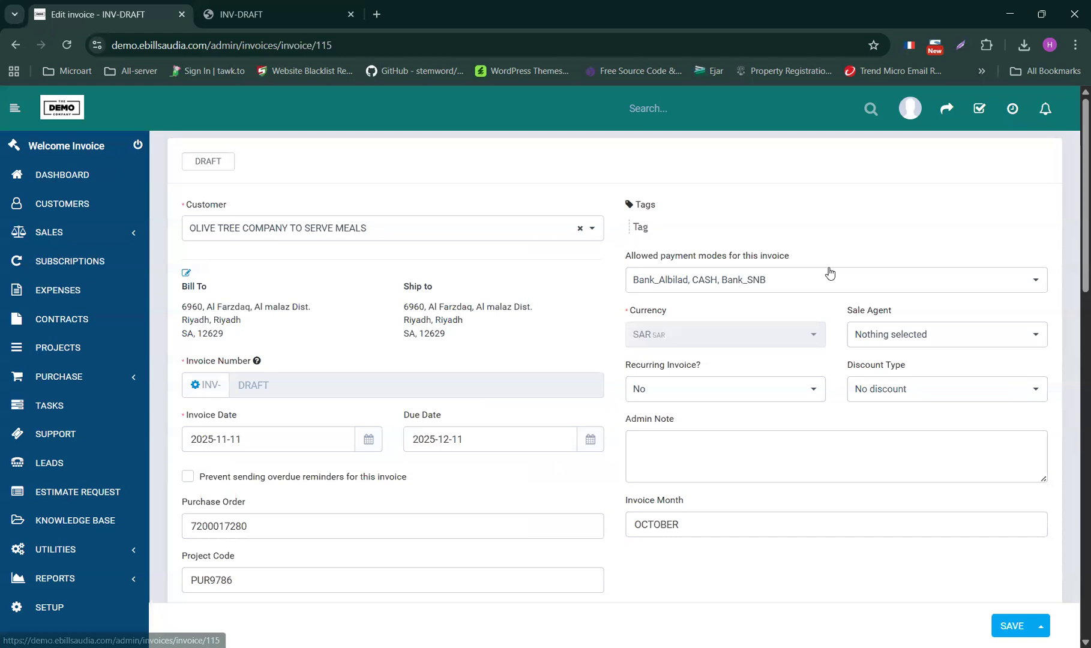
scroll(826, 273, "down", 10)
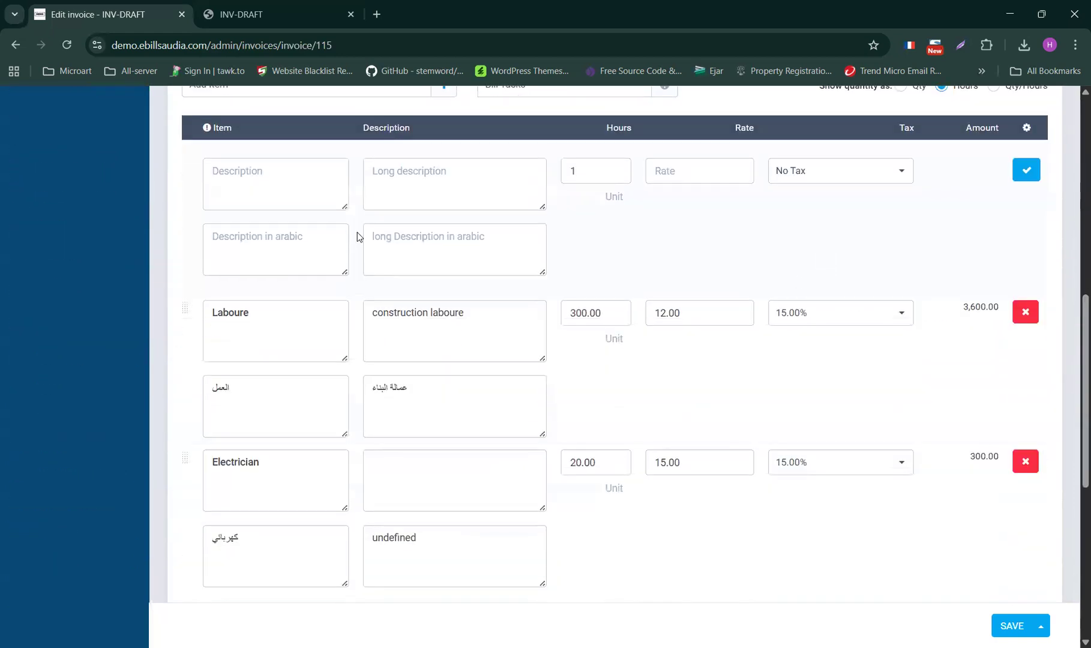
left_click(238, 178)
type("Engineer")
left_click(409, 178)
type("Ele")
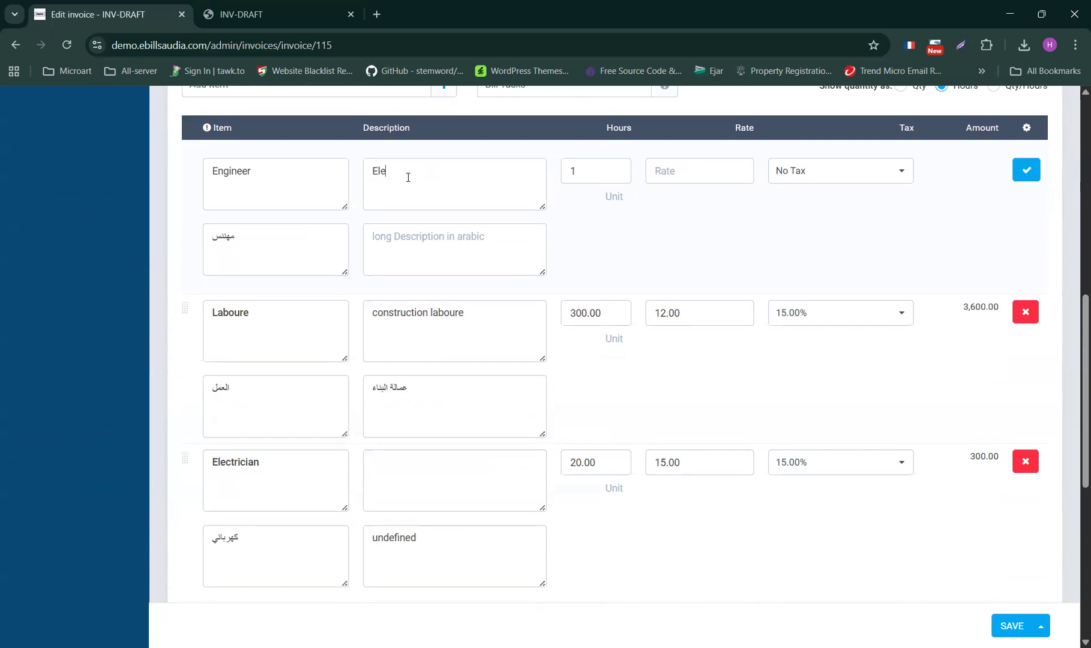
type("ctricial")
right_click(404, 172)
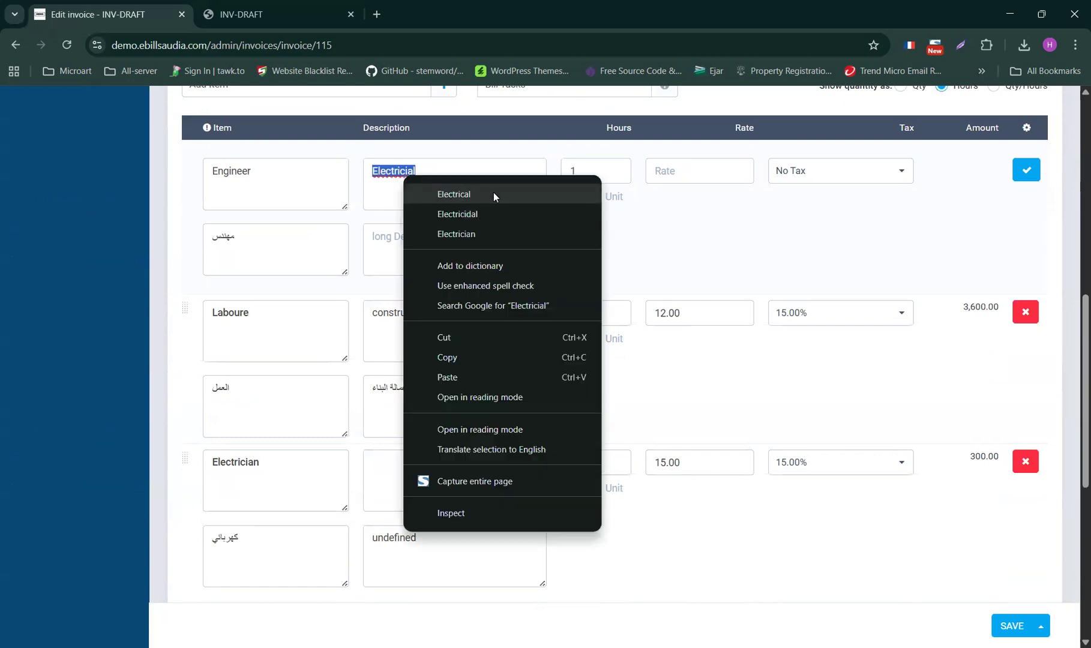
left_click(487, 193)
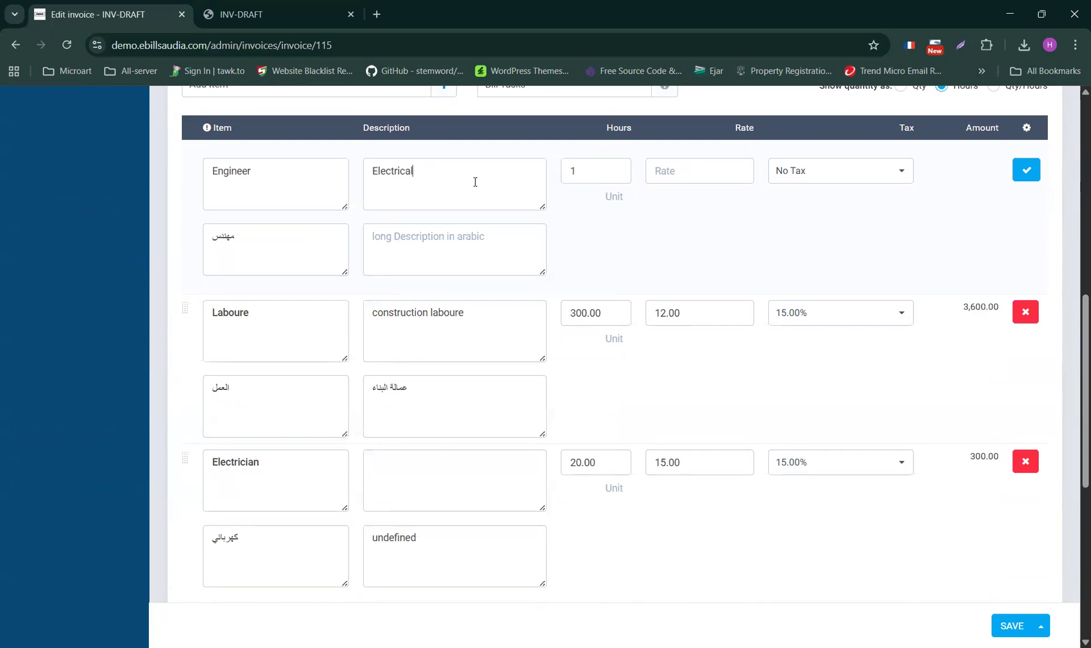
type("Eng.")
- Give the Engineer line 10 hours at rate 50 with 15.00% VAT and add it
left_click(586, 173)
type("10")
left_click(671, 173)
type("20")
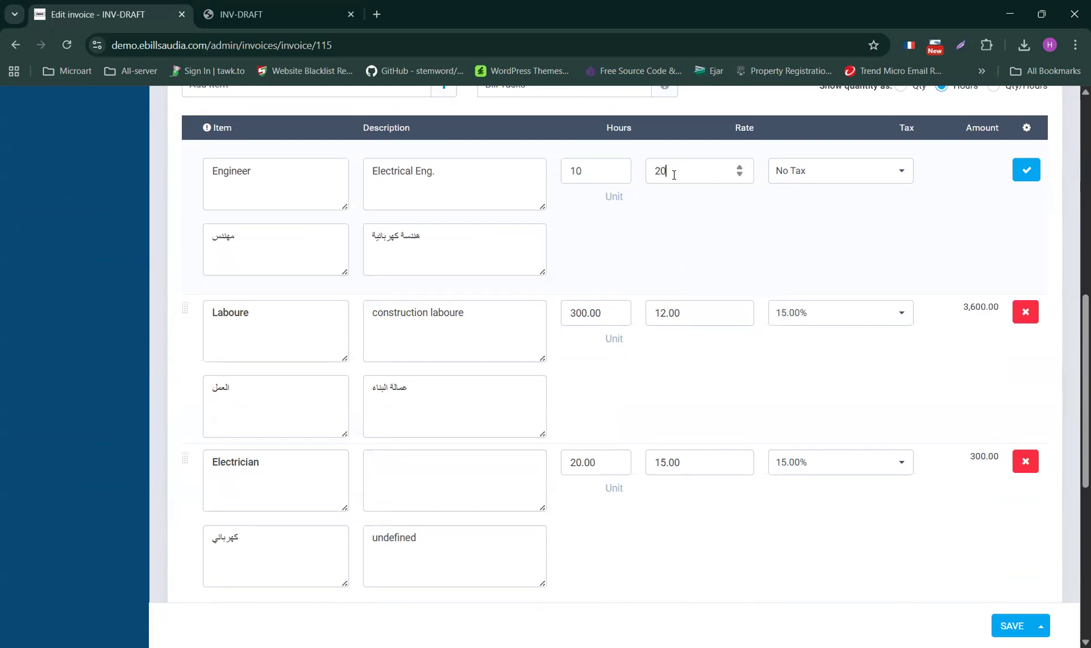
key("BackSpace")
key("BackSpace")
type("50")
left_click(821, 178)
left_click(799, 195)
left_click(1025, 170)
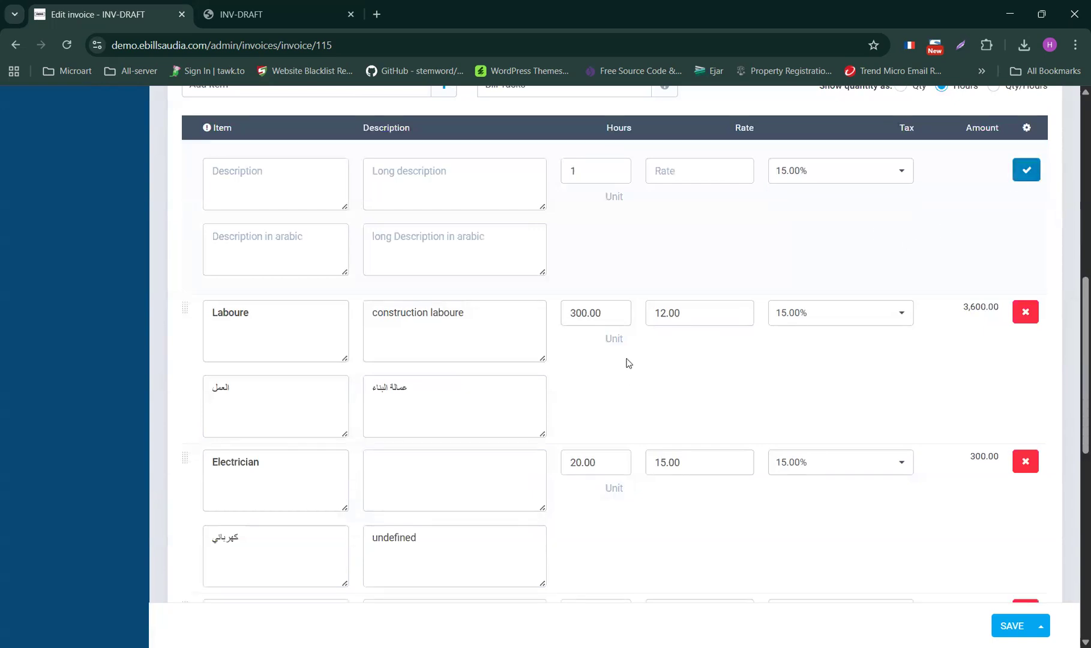
- Check the SAR5,060.00 total and choose Save & Send from the SAVE menu
scroll(627, 362, "down", 10)
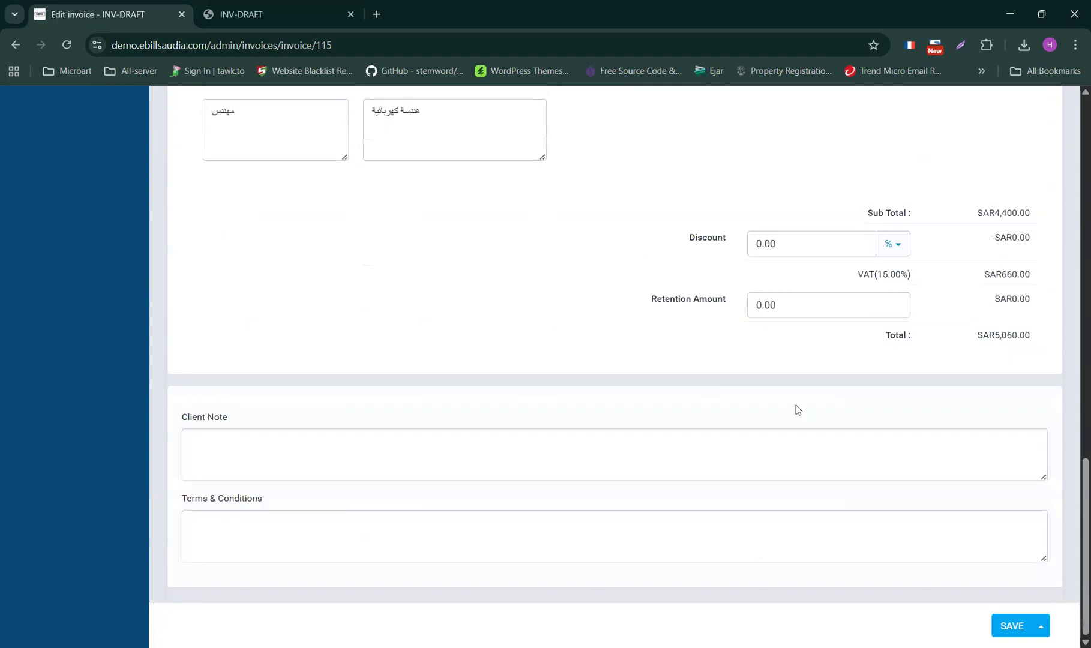
scroll(397, 271, "up", 5)
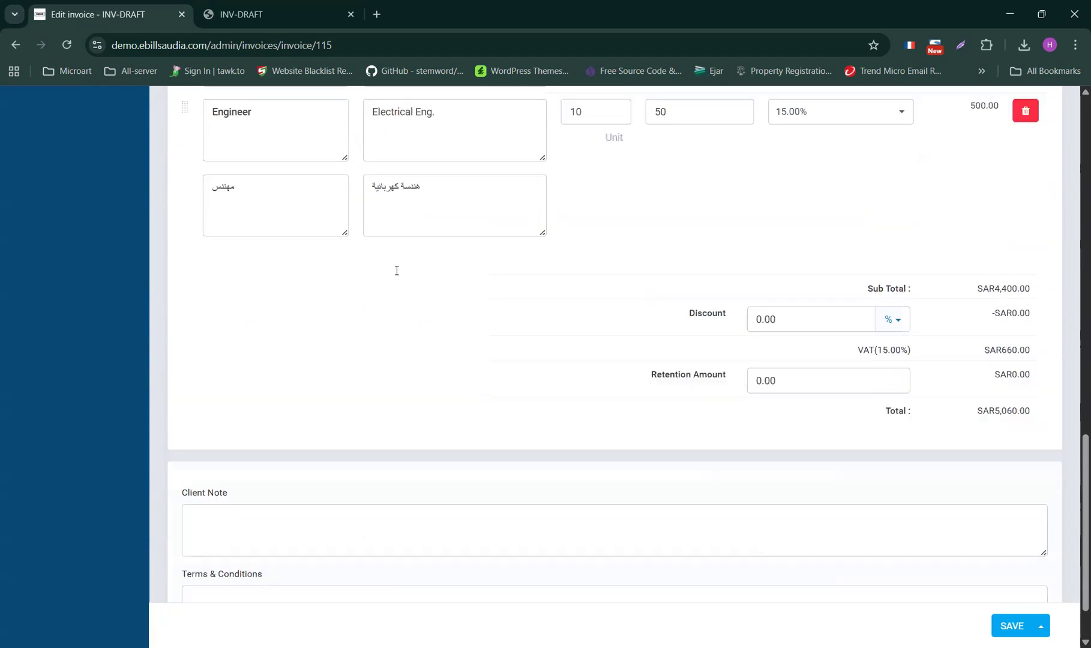
scroll(695, 473, "down", 4)
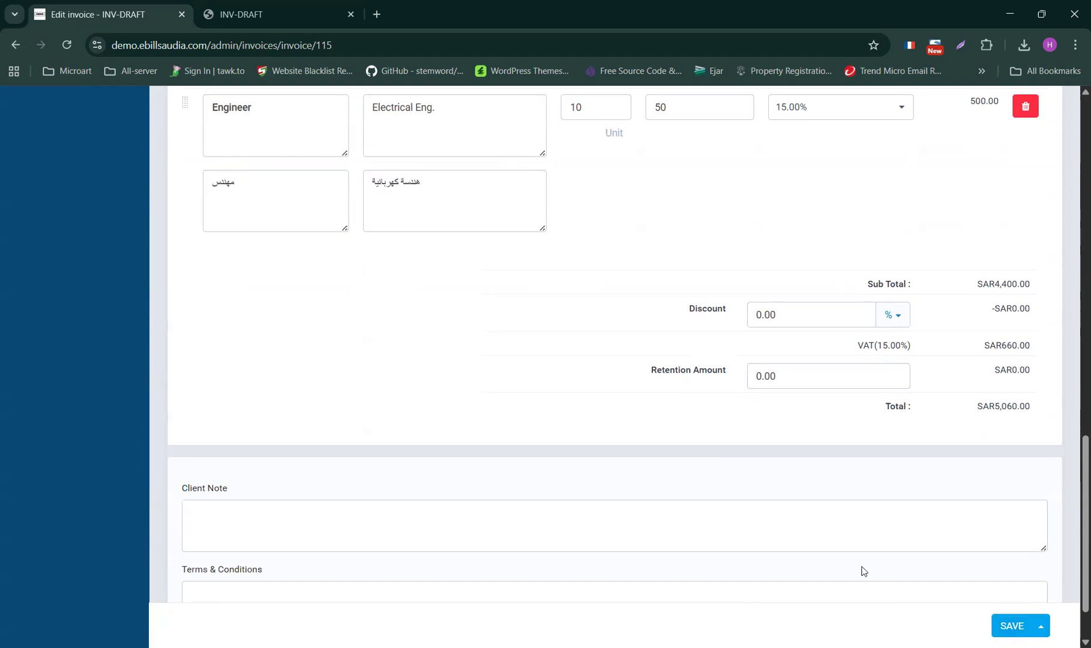
left_click(1041, 627)
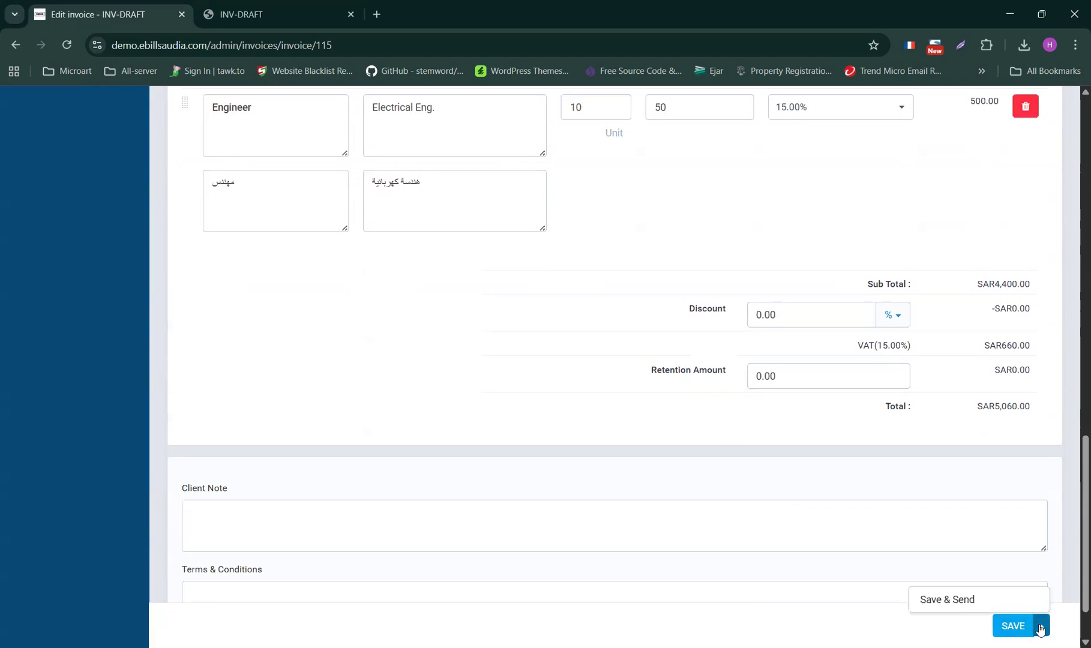
left_click(966, 599)
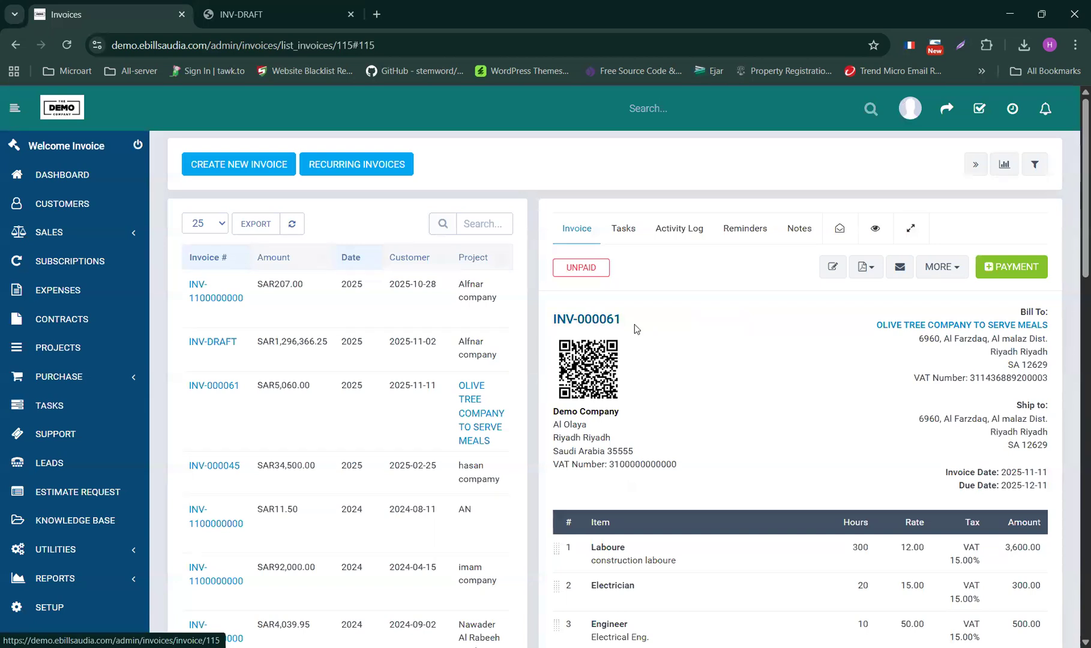
- Review unpaid INV-000061 and open its PDF in a new browser tab
scroll(725, 397, "down", 7)
scroll(728, 400, "up", 7)
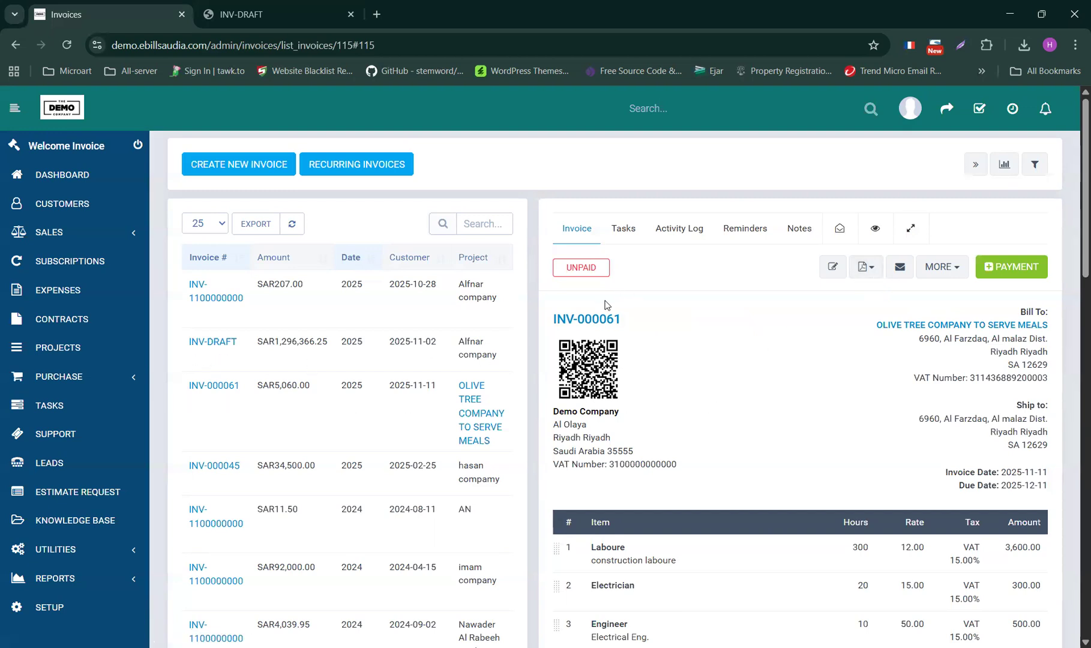
left_click(873, 273)
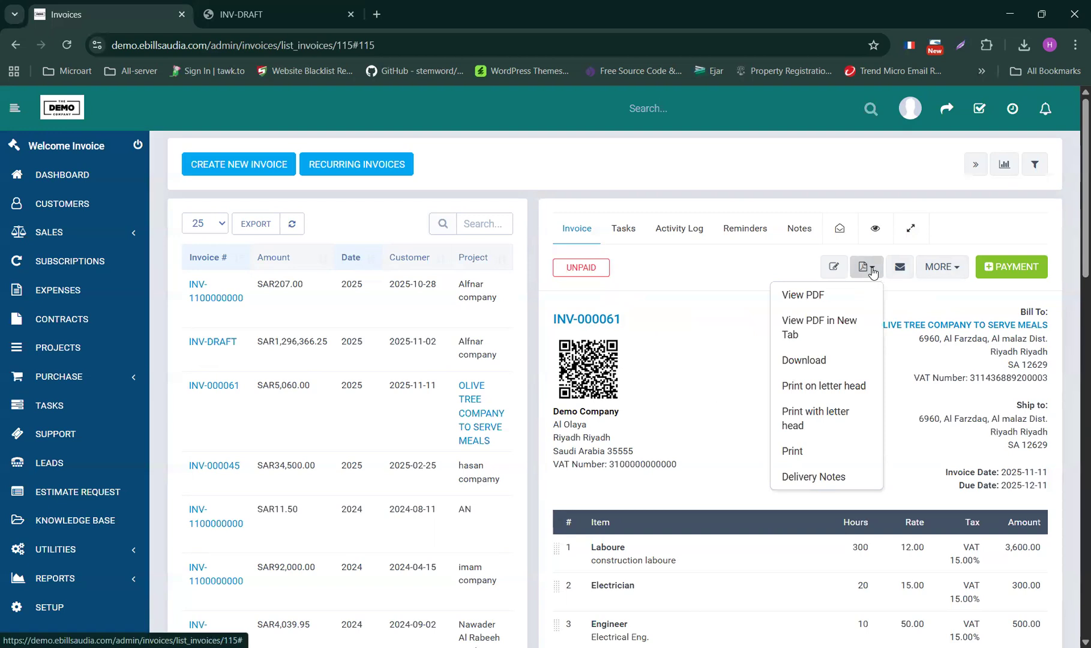
left_click(812, 331)
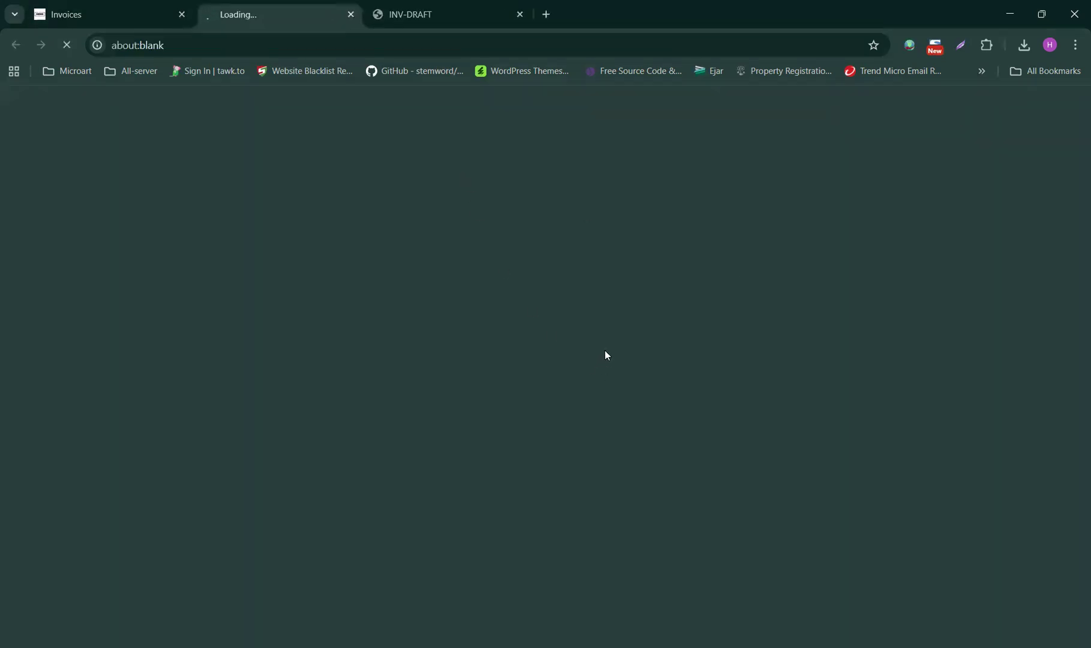
- Check the SAR5,060.00 due on the INV-000061 PDF, then reopen PDF options from Invoices
scroll(554, 365, "down", 5)
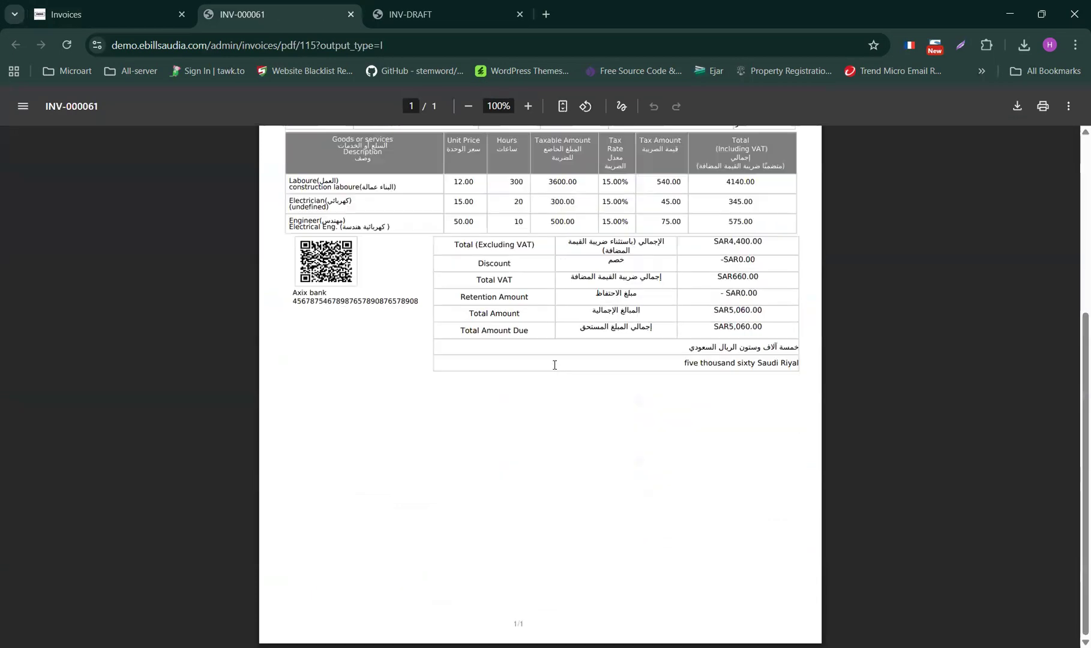
scroll(557, 368, "up", 5)
left_click(101, 15)
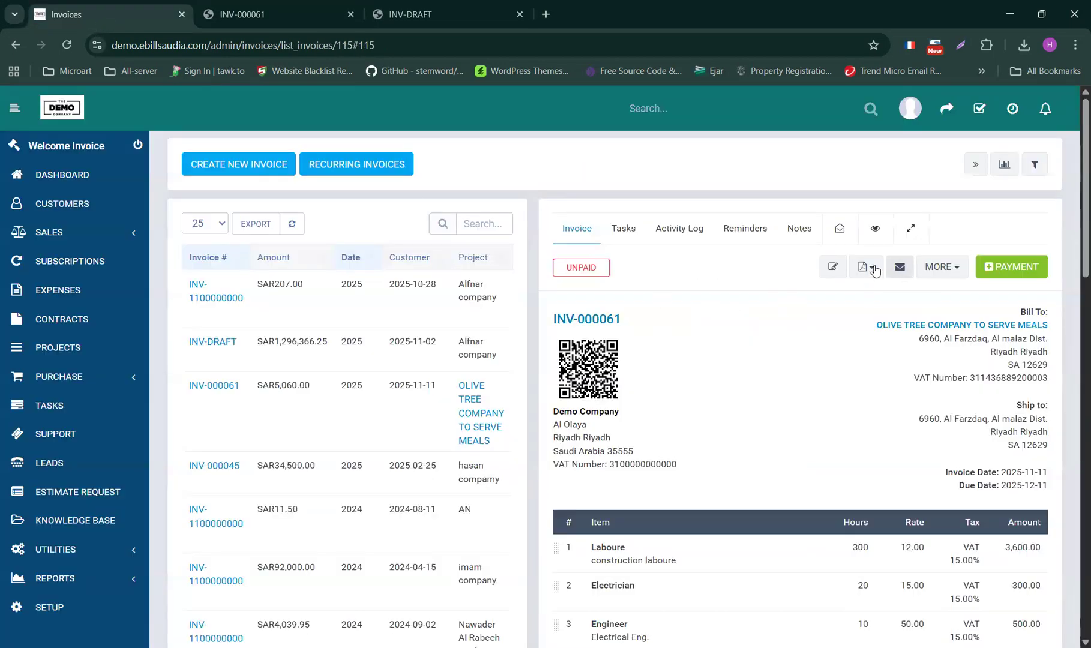
left_click(872, 269)
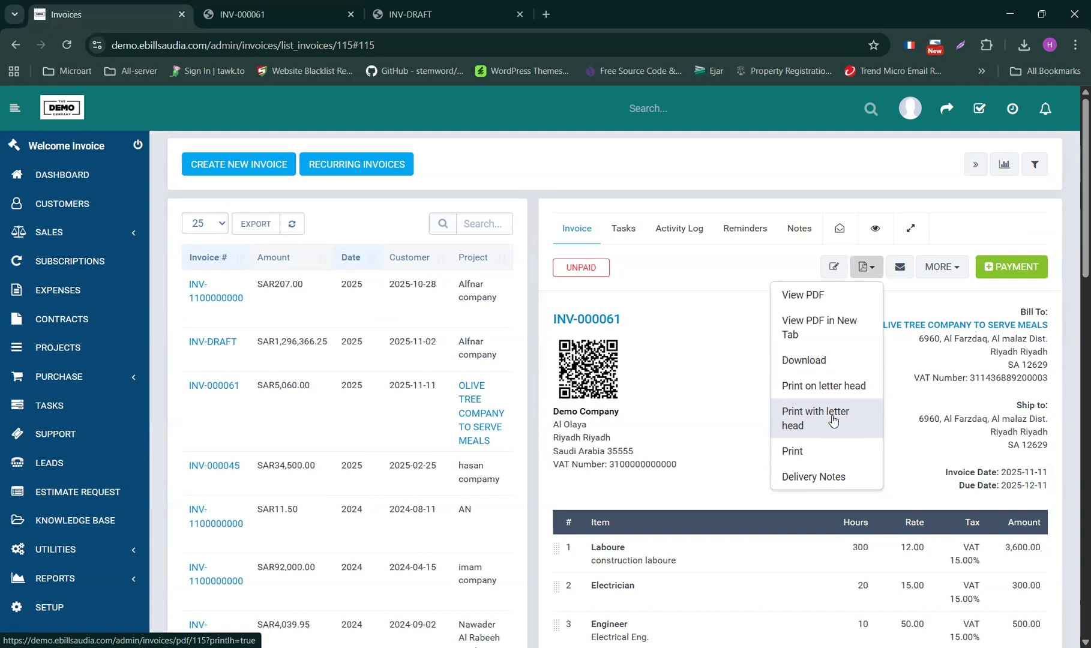
- Open the Print on letter head tax-invoice PDF of INV-000061, then reopen its PDF options
left_click(805, 386)
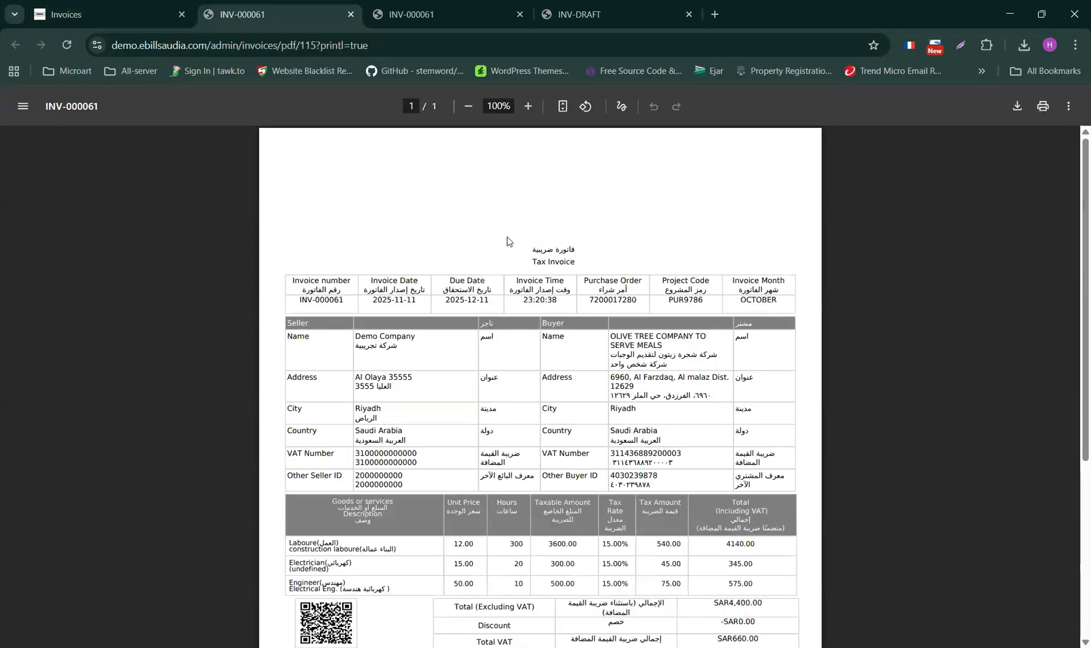
scroll(517, 421, "down", 8)
scroll(492, 240, "up", 8)
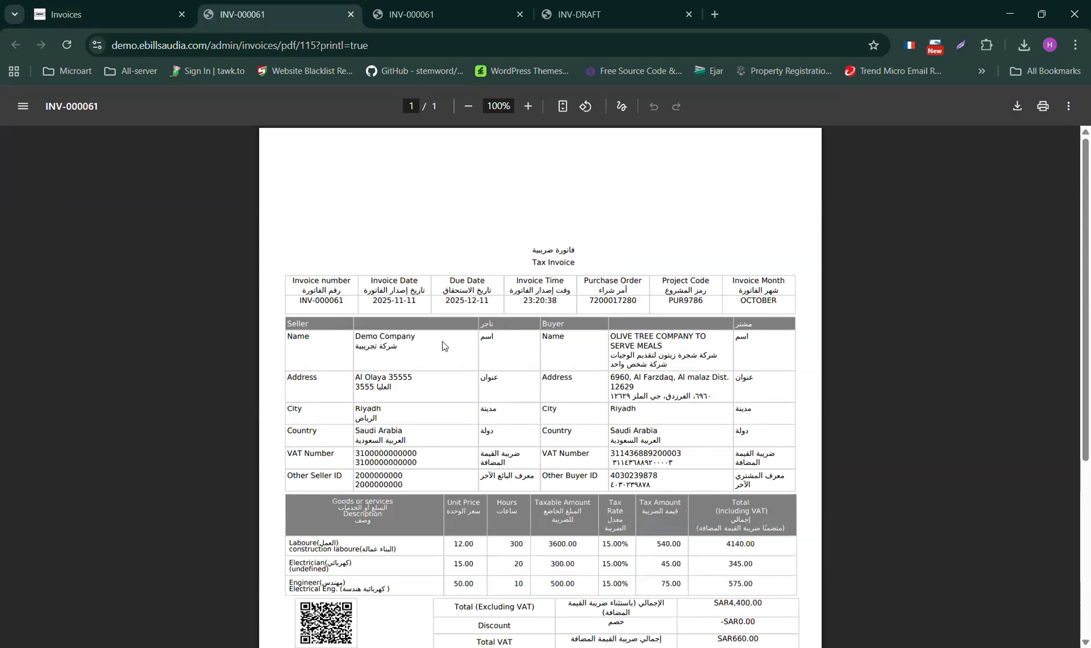
left_click(108, 8)
left_click(865, 267)
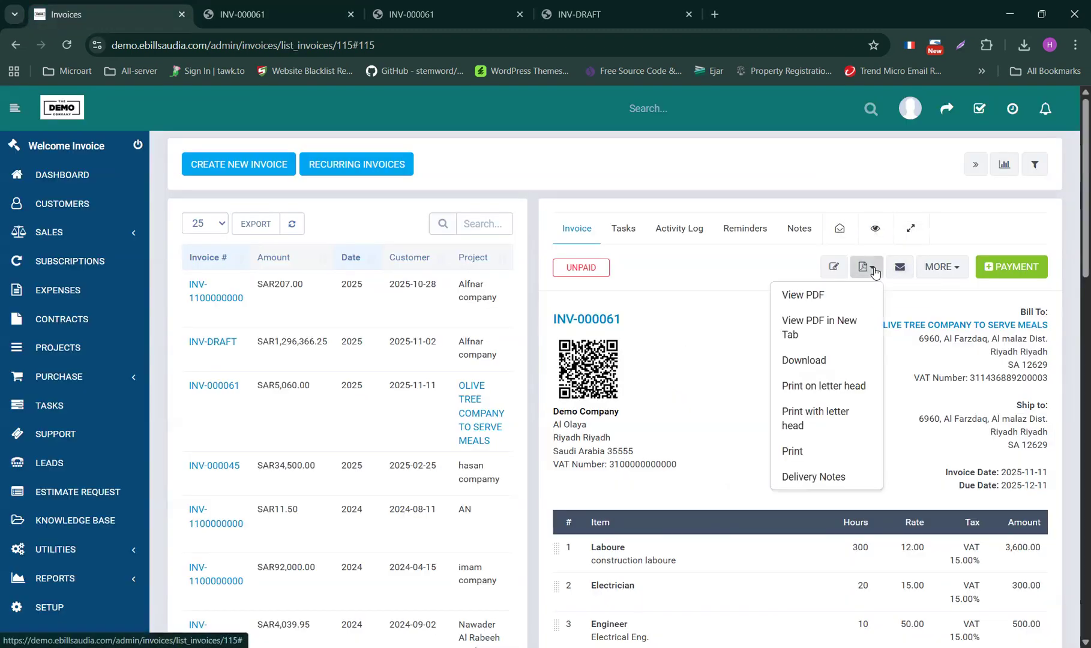
- Generate the INV-000061 tax-invoice PDF with company letterhead, review it, and return to the invoice
left_click(805, 427)
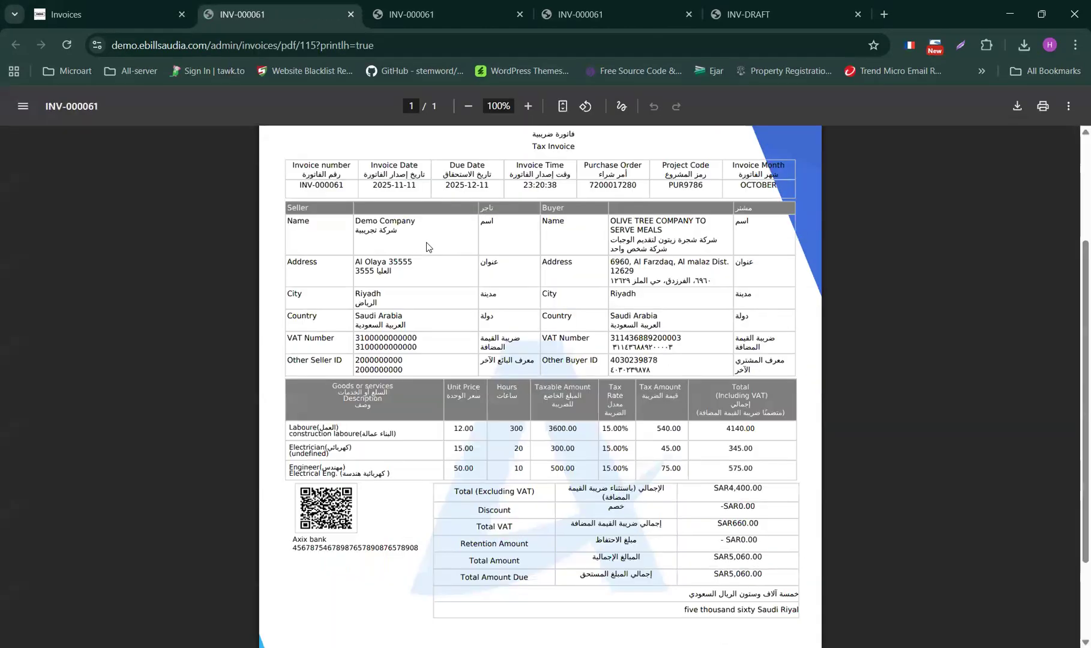
scroll(428, 248, "down", 4)
scroll(351, 468, "up", 5)
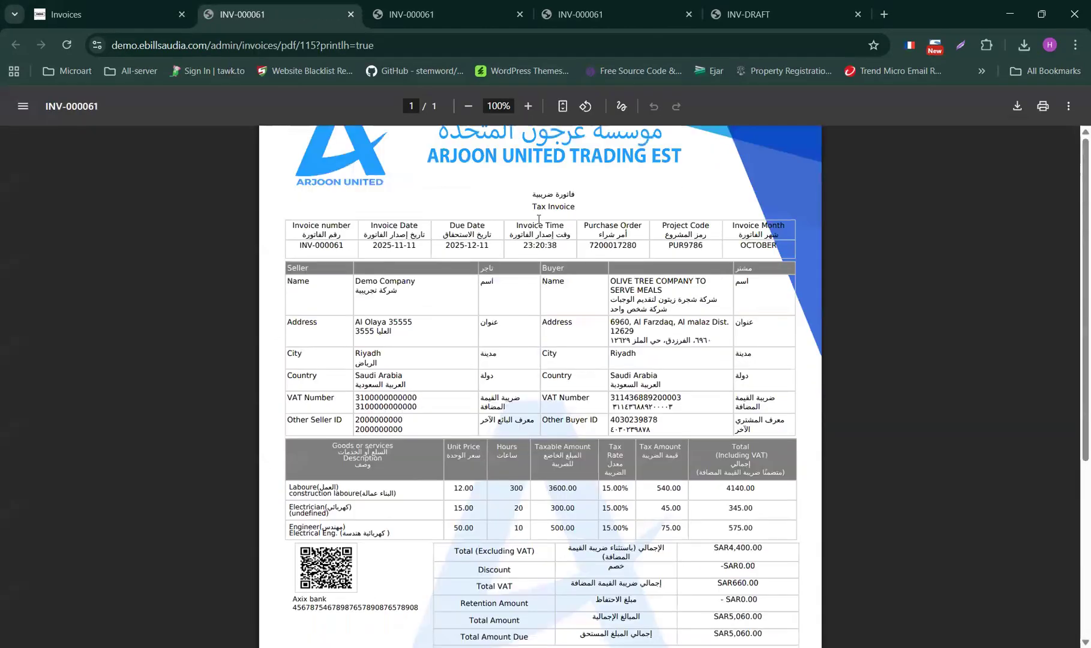
scroll(587, 429, "down", 5)
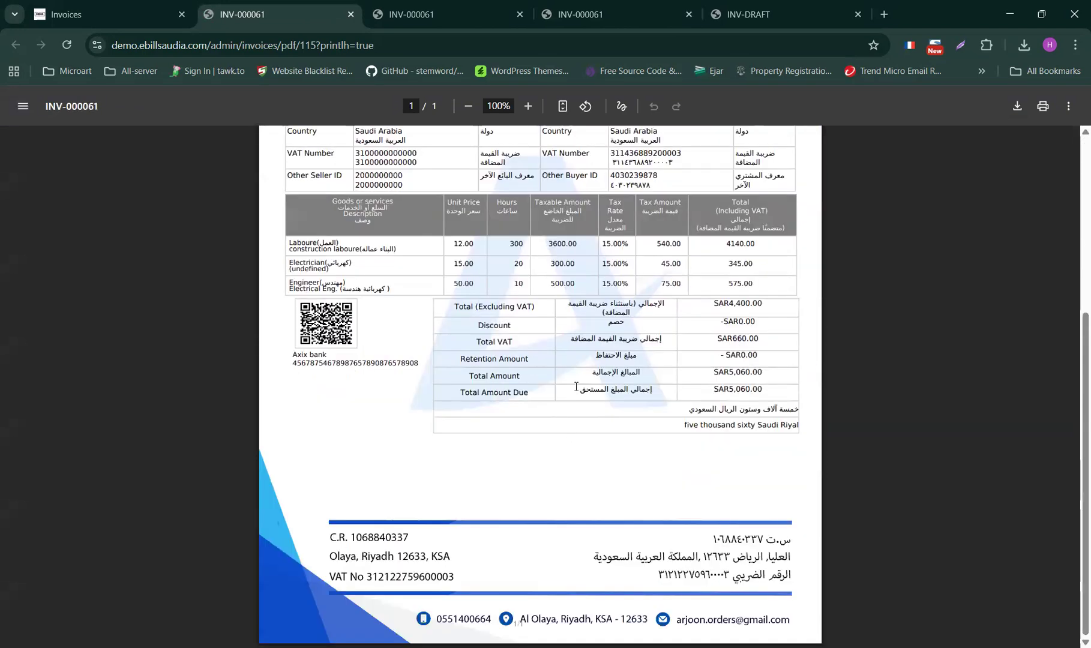
scroll(479, 328, "up", 5)
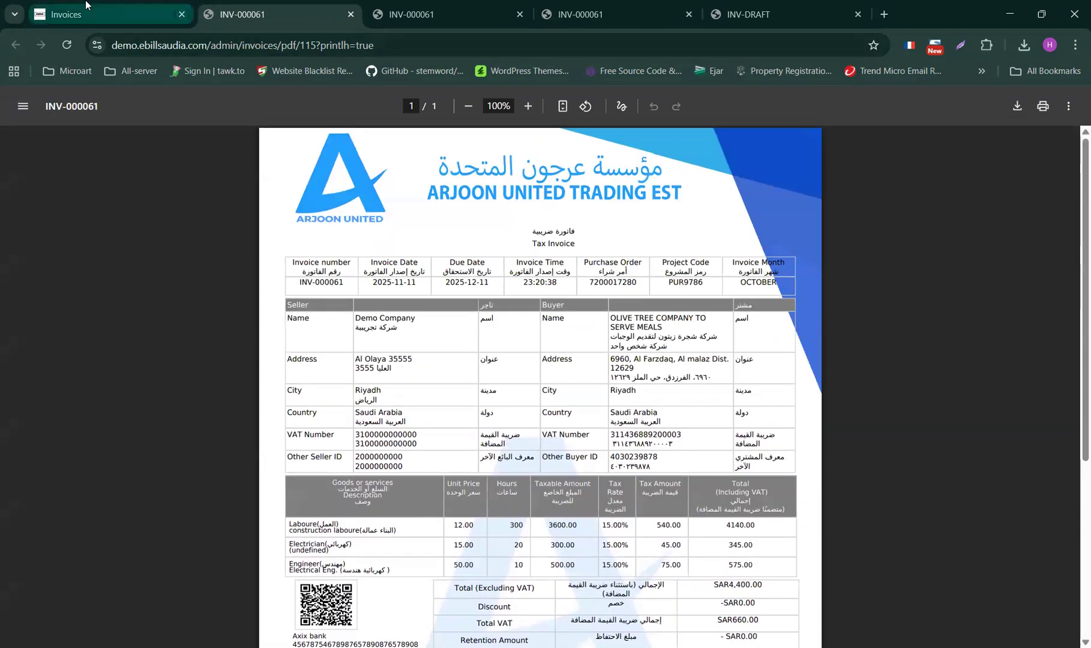
left_click(144, 14)
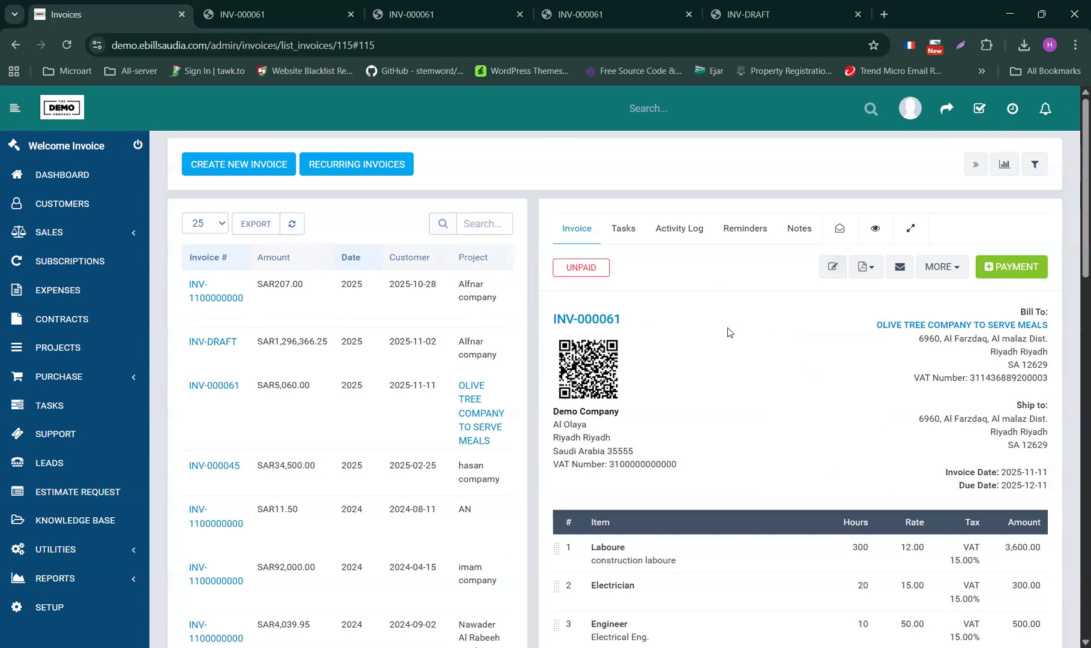
- Look through a blank new-invoice form, then return to the Sales > Invoices list
scroll(728, 332, "down", 7)
scroll(726, 331, "up", 7)
mouse_move(317, 320)
mouse_move(218, 352)
left_click(256, 165)
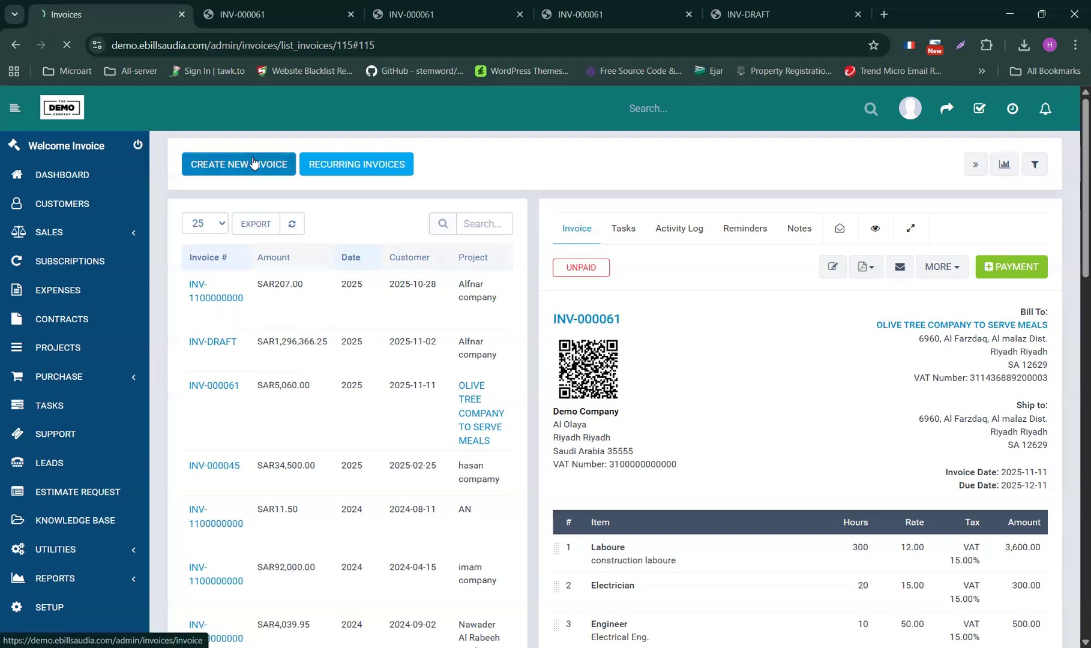
scroll(593, 329, "down", 10)
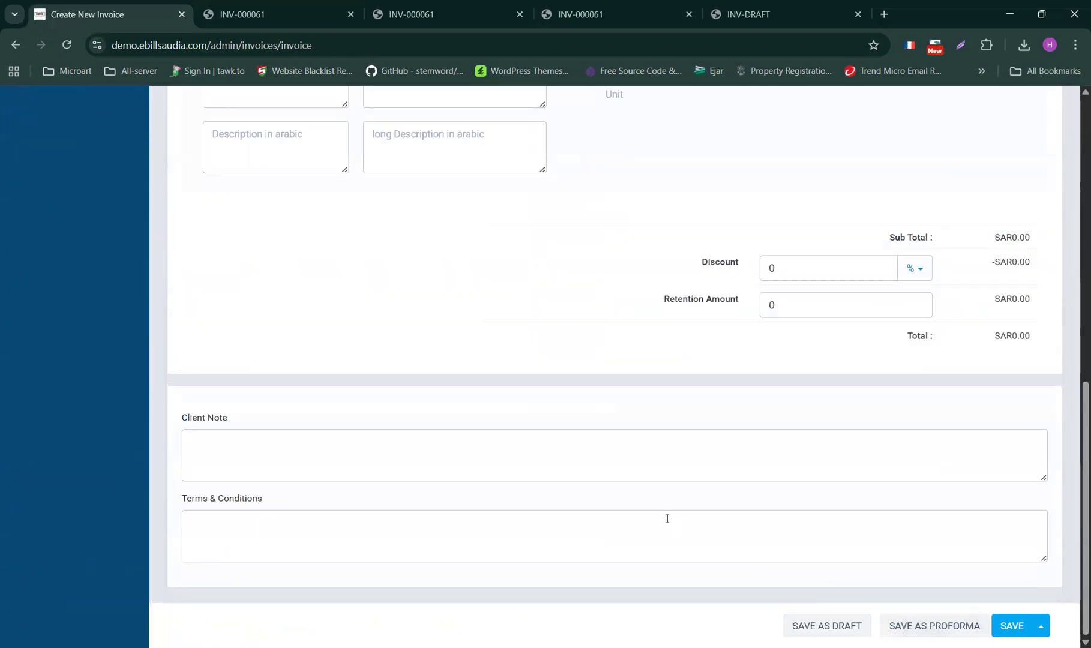
scroll(649, 476, "up", 10)
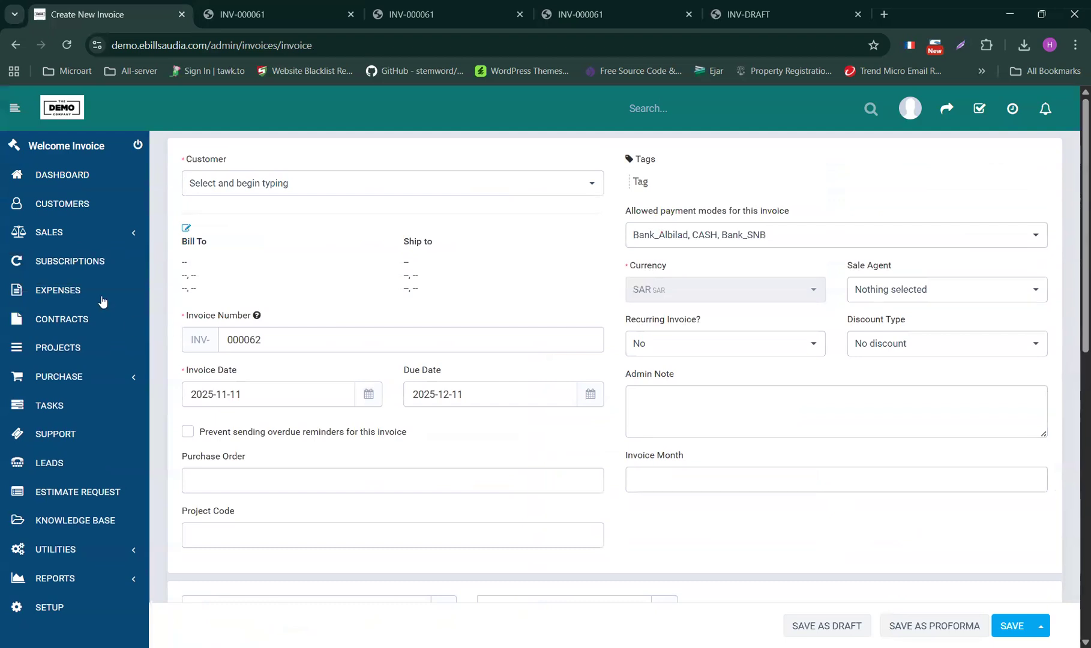
left_click(89, 234)
left_click(62, 310)
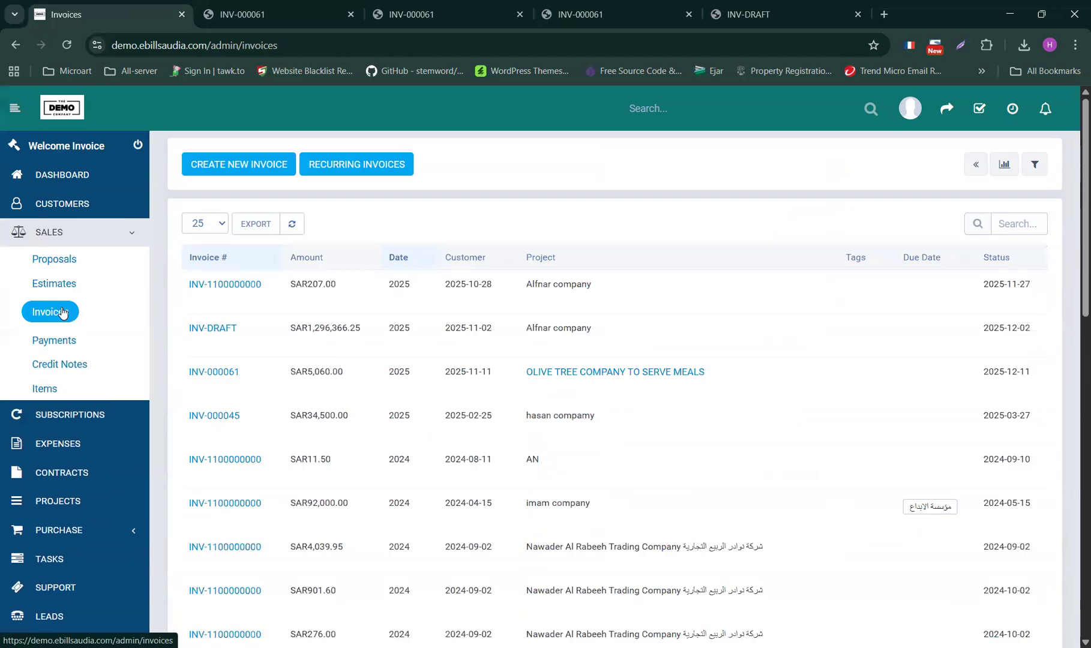
- Record INV-000061's SAR 5,060.00 payment via Bank_Albilad with the suggested transaction ID
scroll(218, 326, "down", 1)
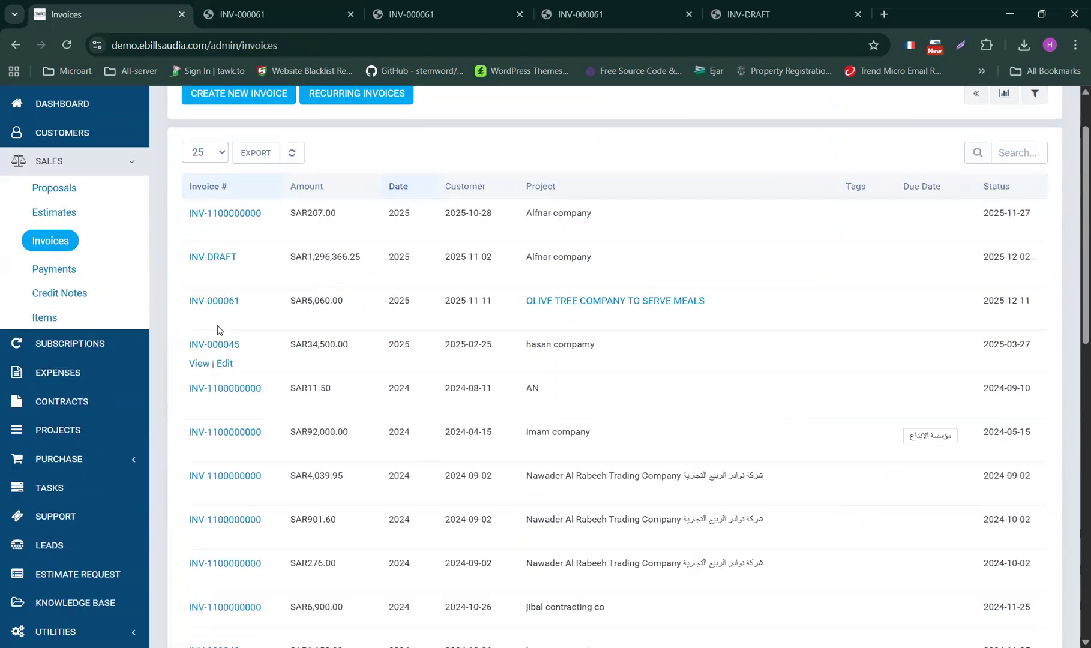
left_click(206, 307)
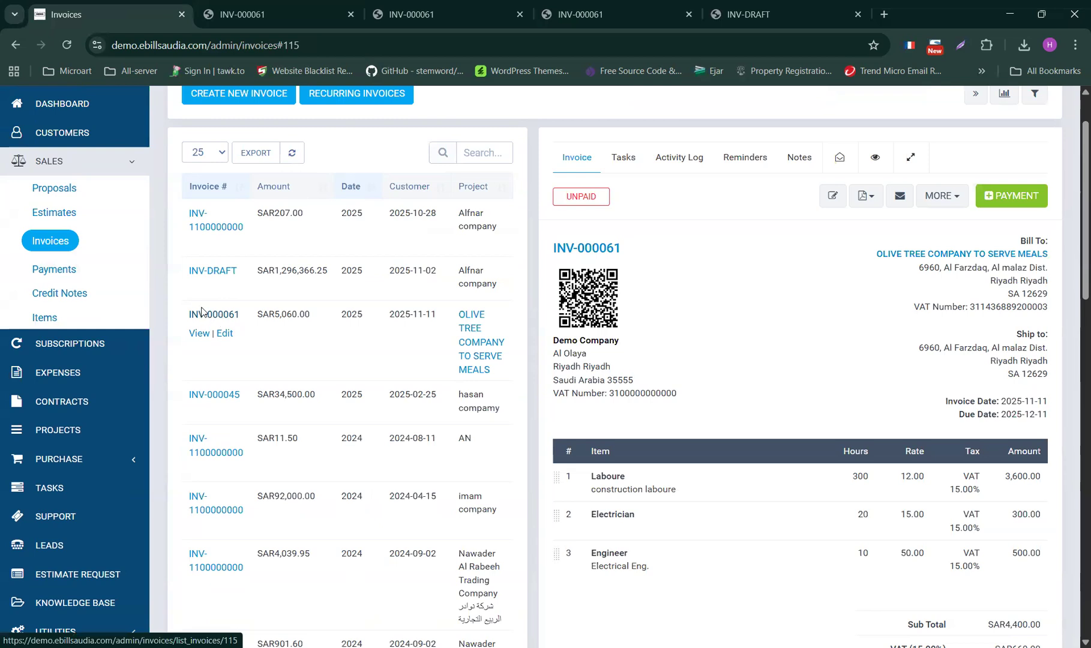
left_click(1012, 201)
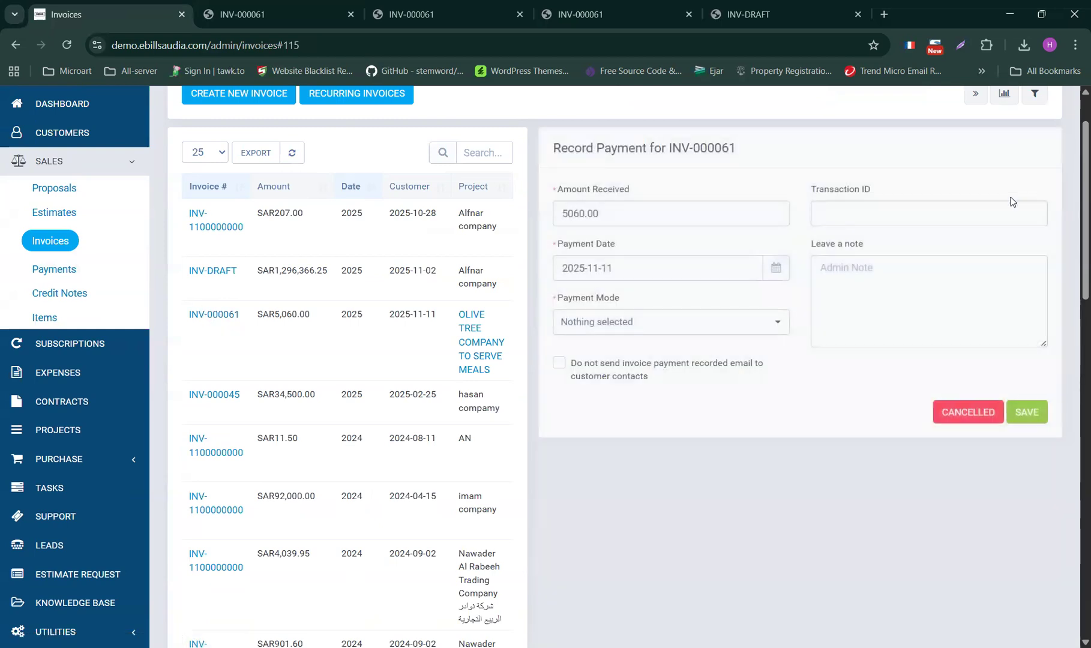
left_click(860, 207)
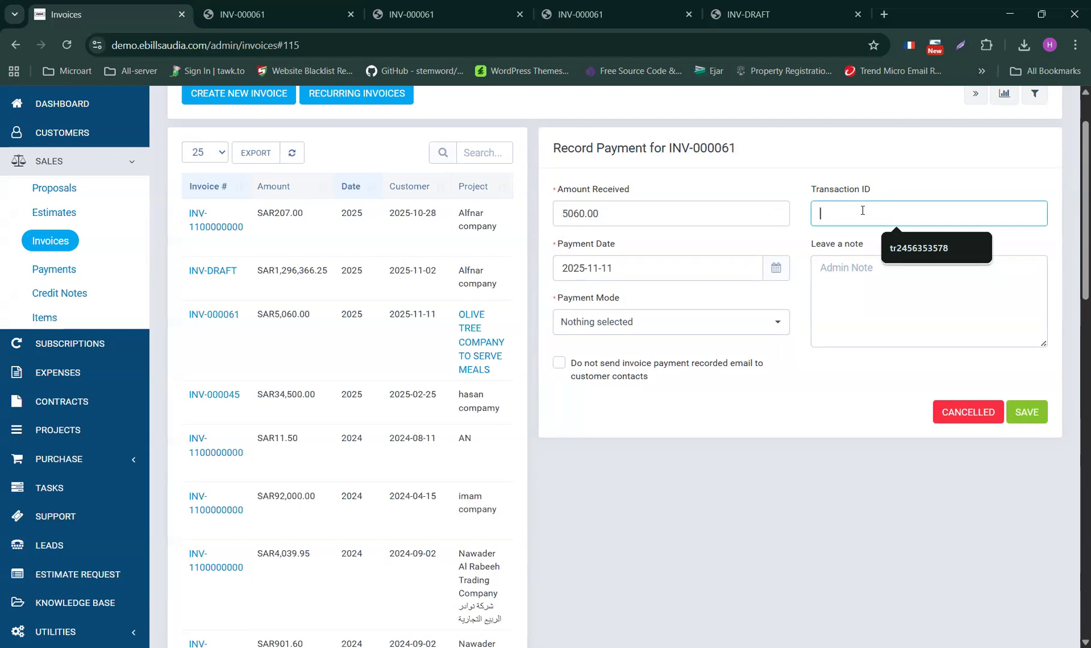
left_click(904, 248)
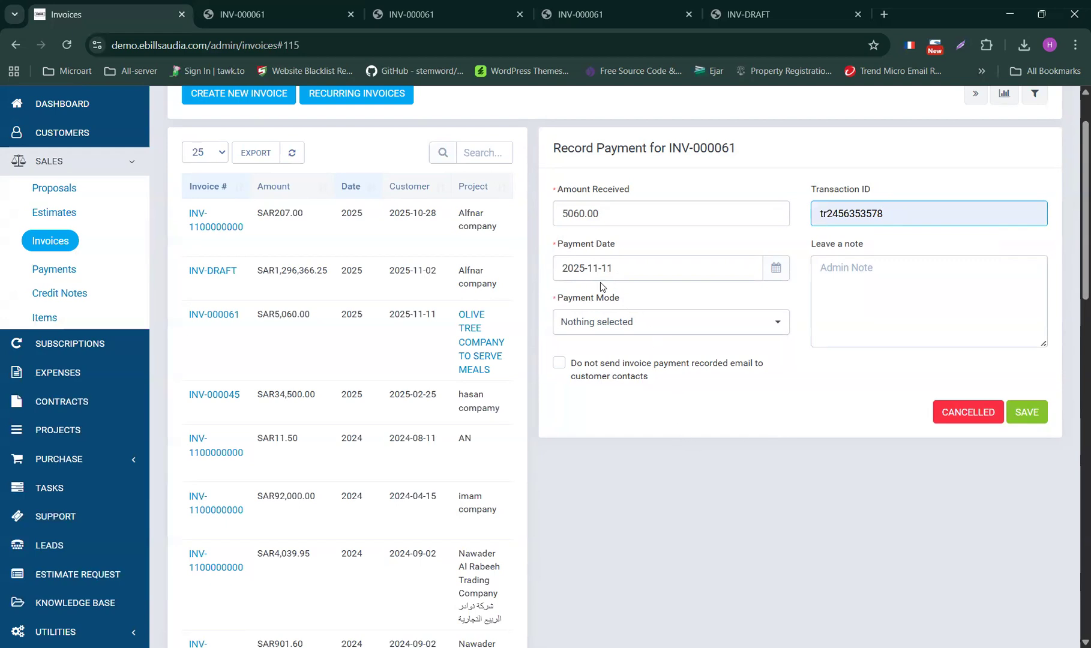
left_click(635, 323)
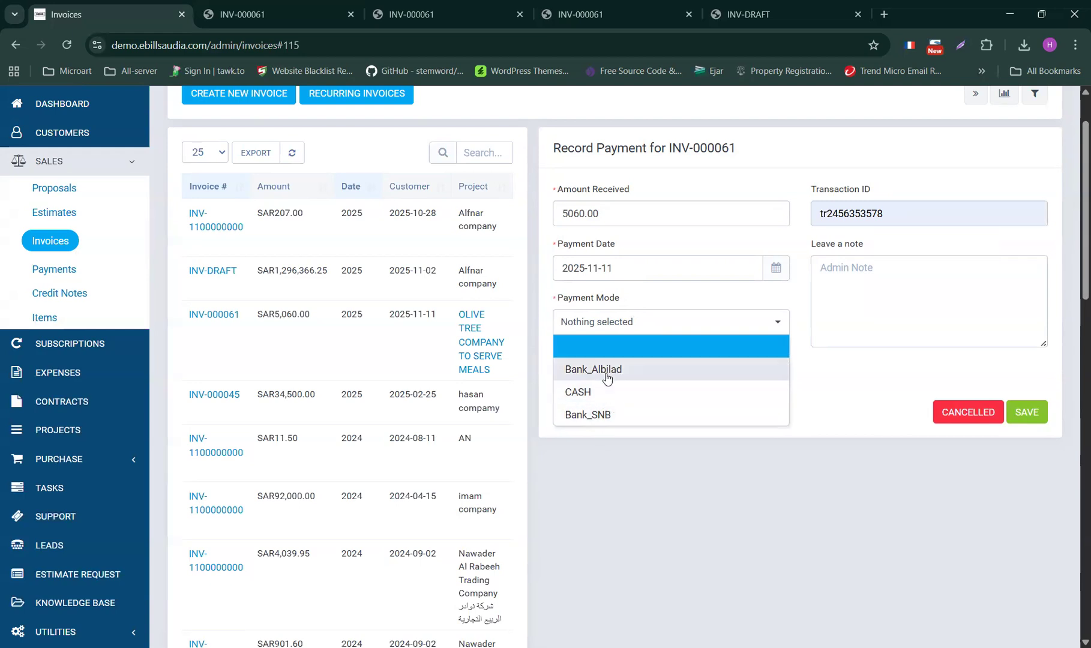
left_click(607, 371)
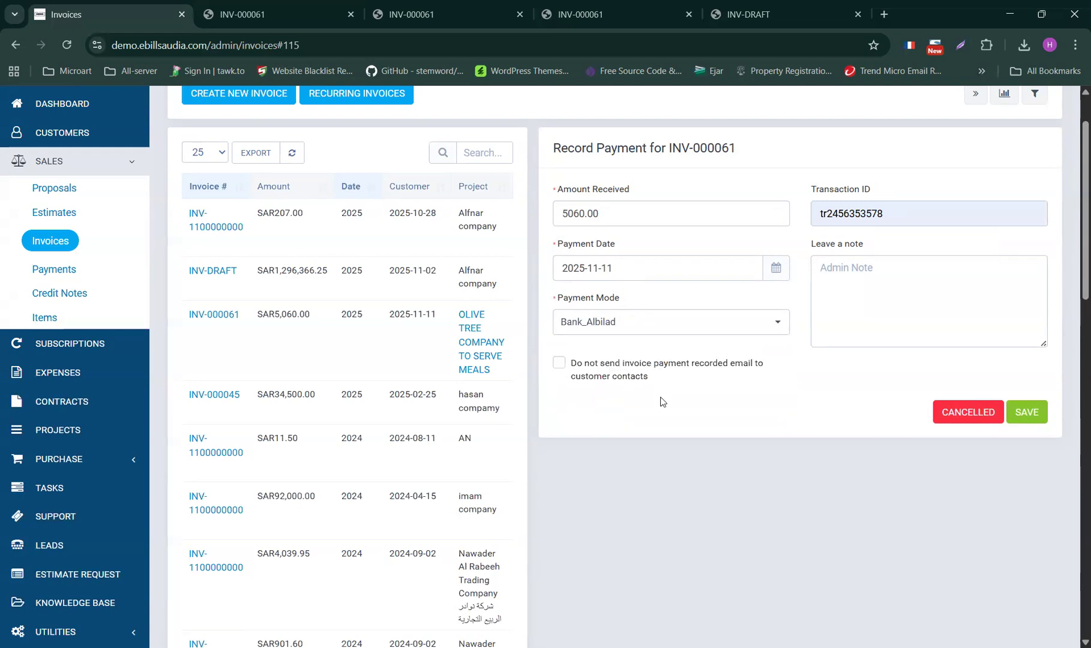
left_click(1027, 413)
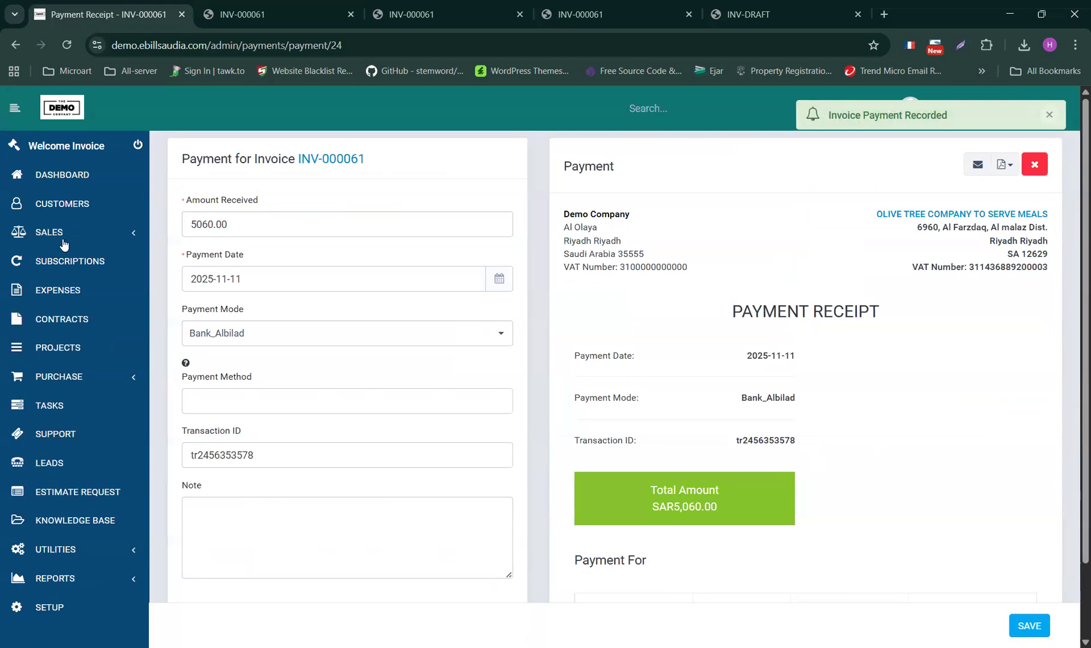
- Confirm INV-000061 is marked PAID, then view the payments list
left_click(47, 310)
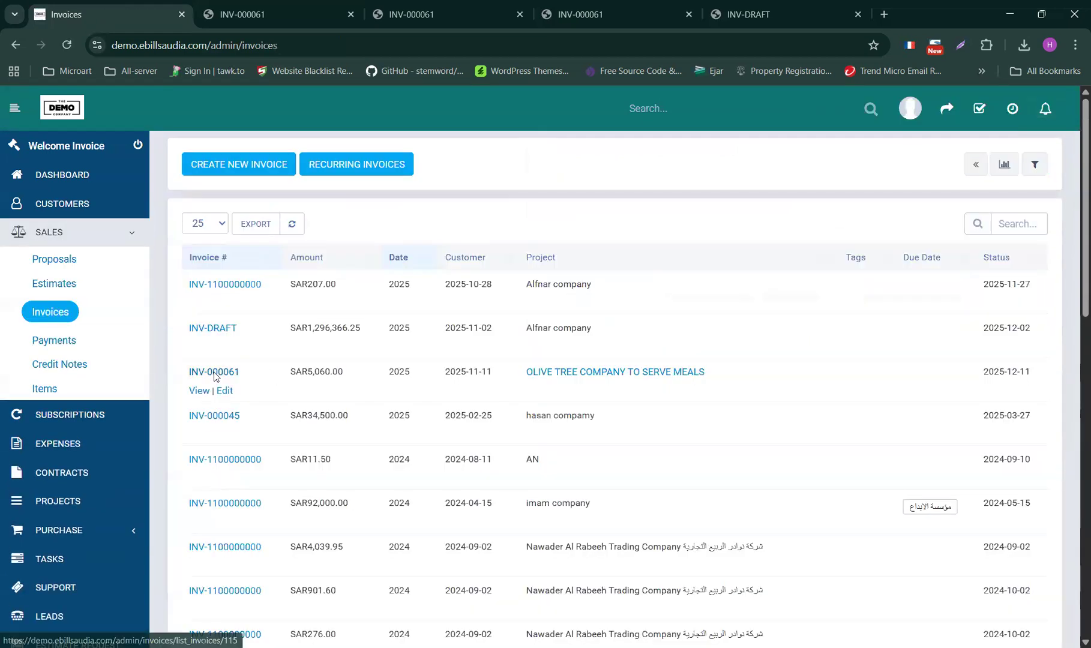
left_click(214, 372)
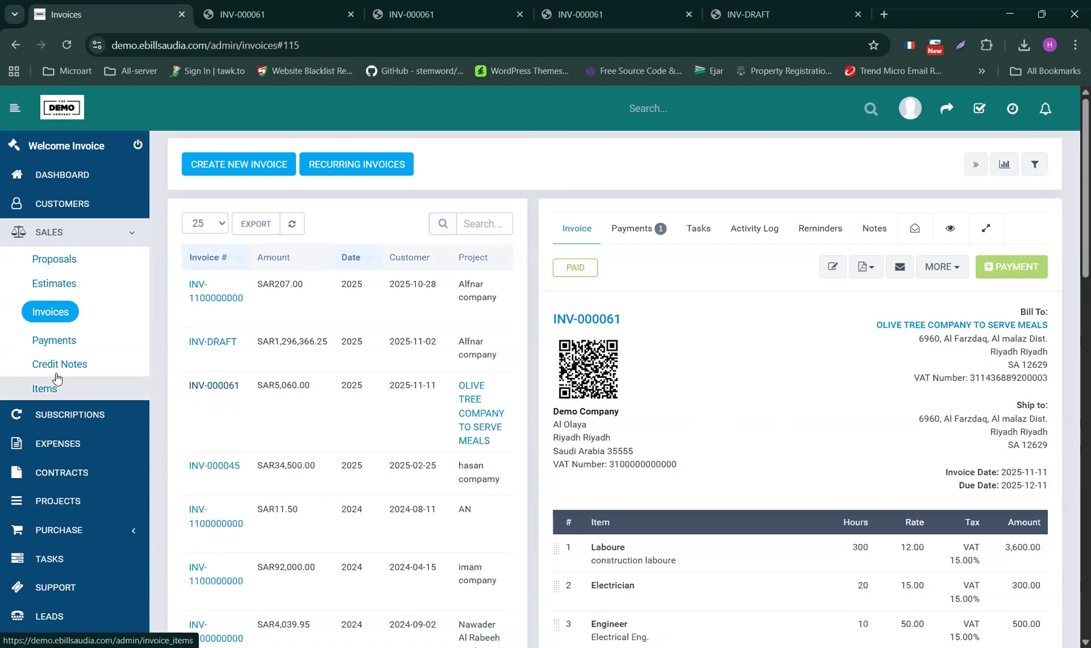
left_click(56, 342)
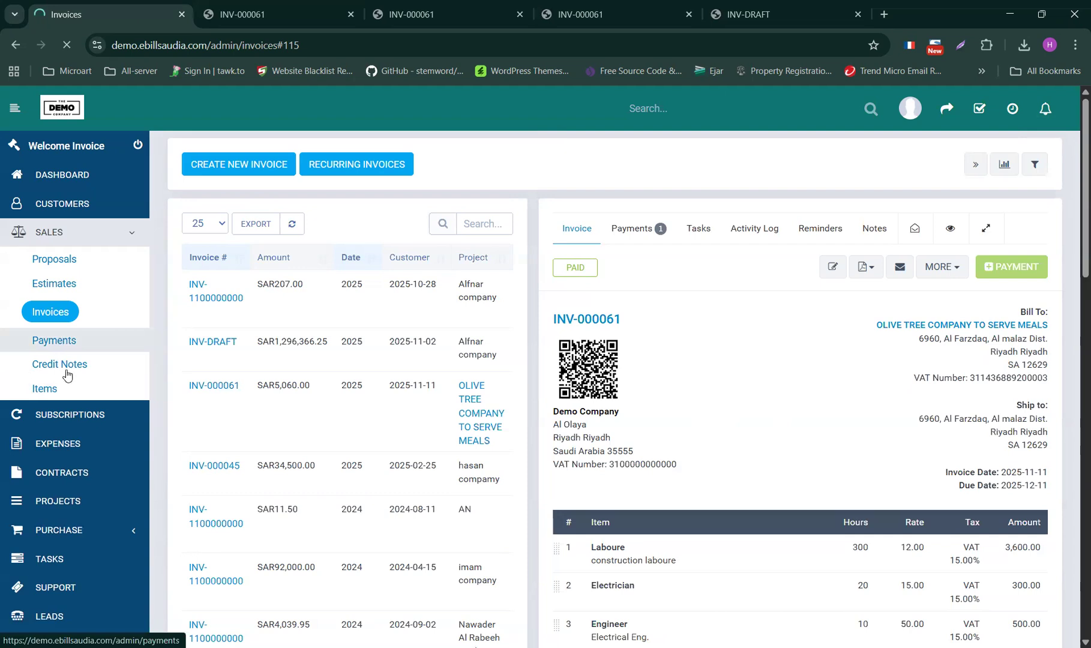
- Browse the credit notes list, then reopen the INV-000061 invoice preview
left_click(76, 375)
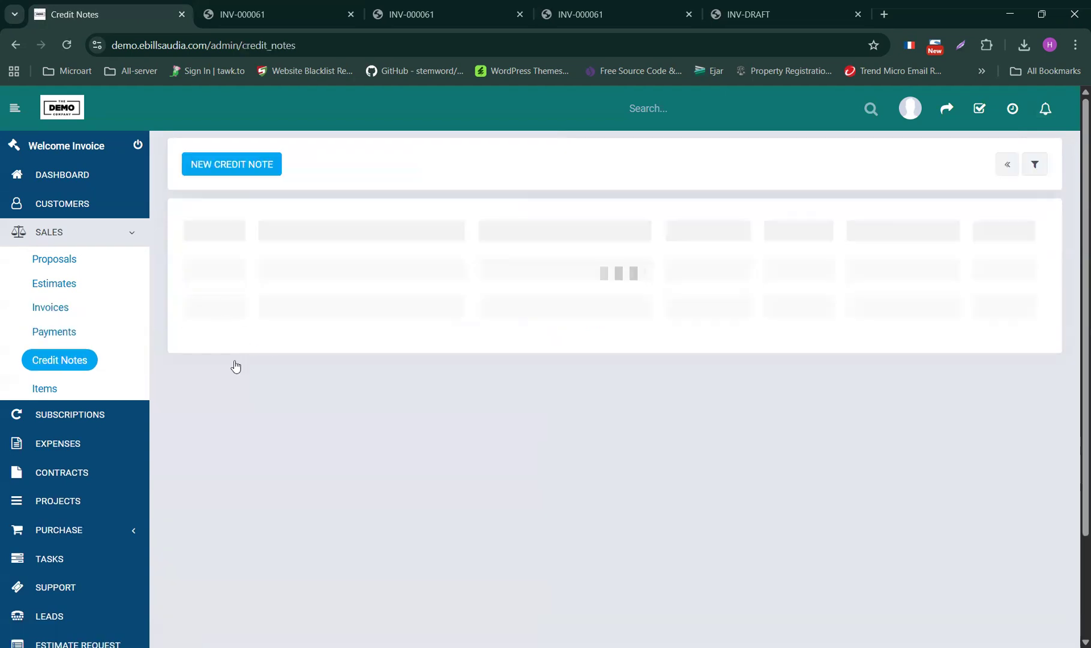
scroll(367, 404, "down", 3)
scroll(365, 398, "up", 3)
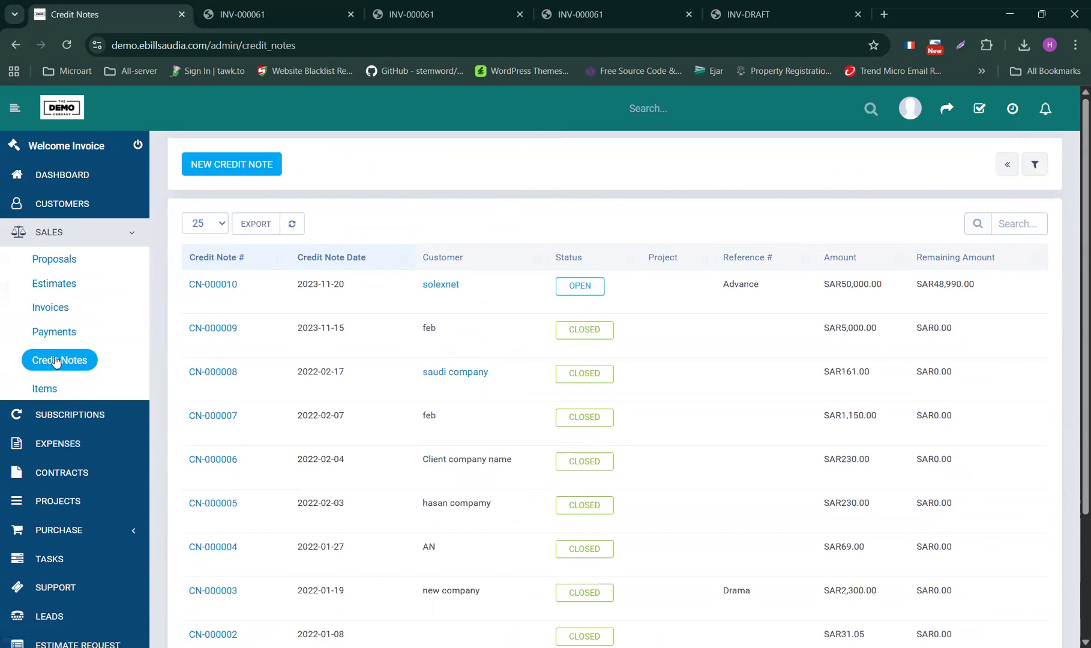
left_click(58, 316)
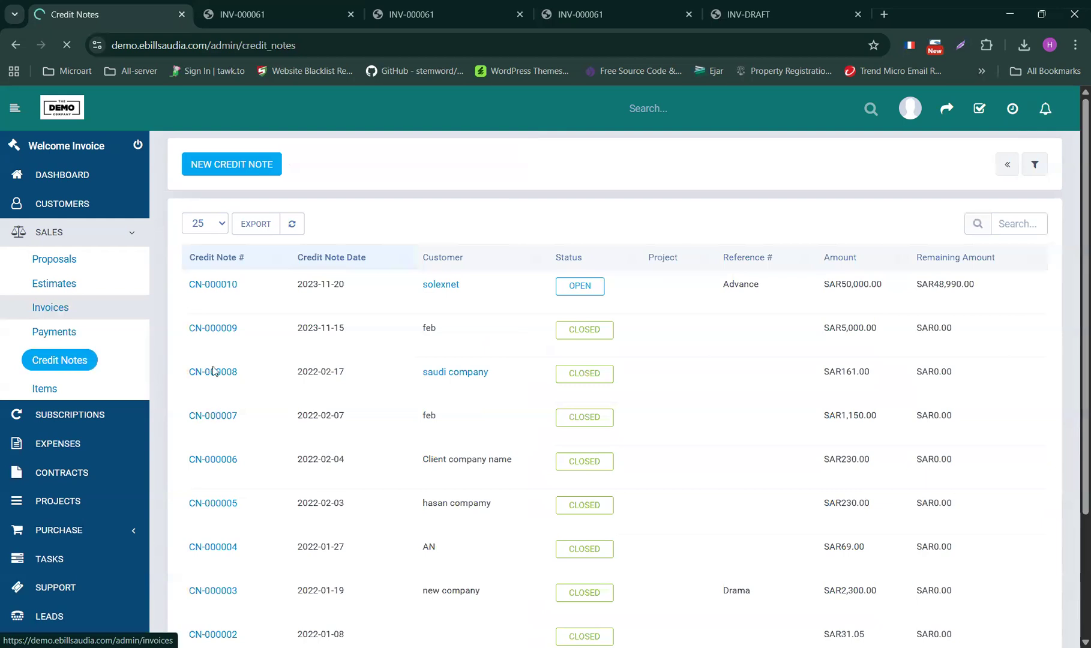
left_click(239, 371)
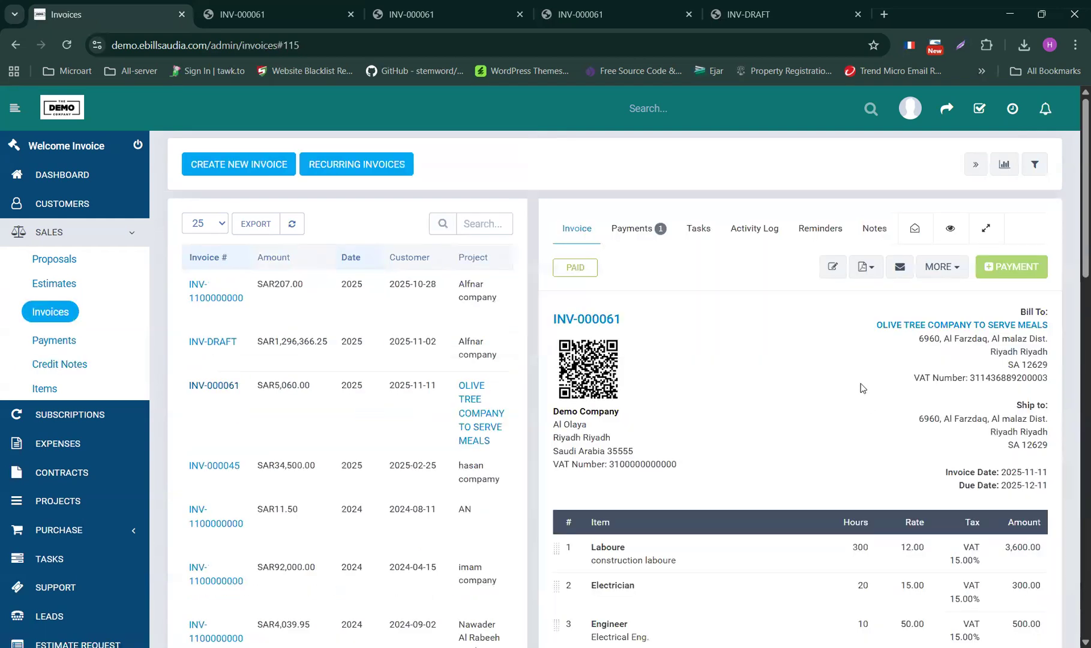
- Review the Delivery Notes PDF for INV-000061, then close its tab
left_click(874, 267)
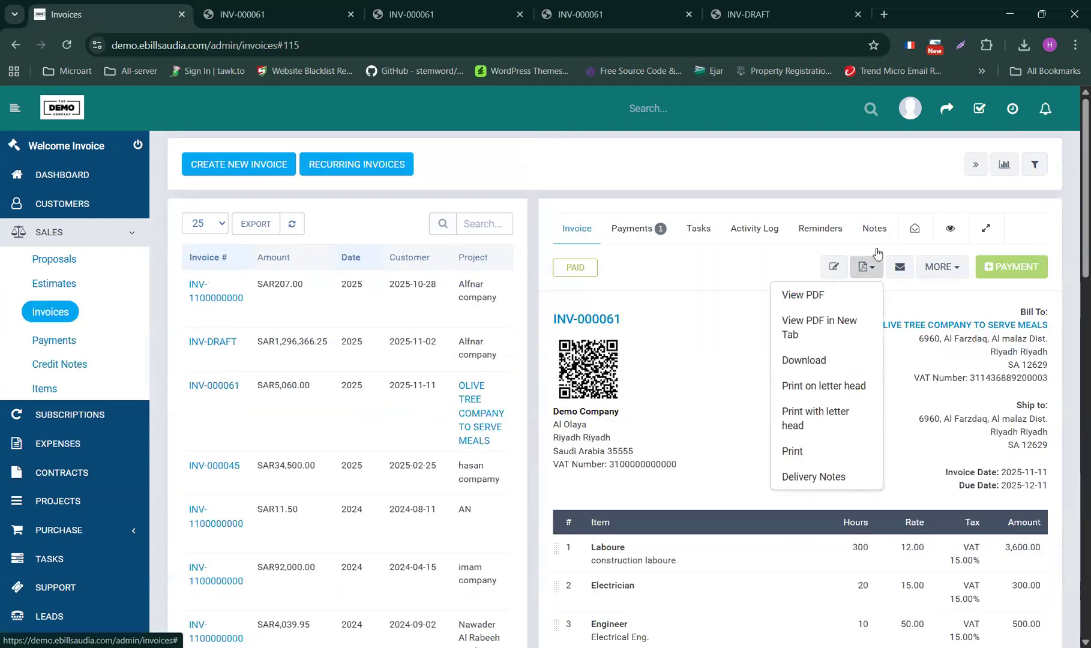
left_click(805, 481)
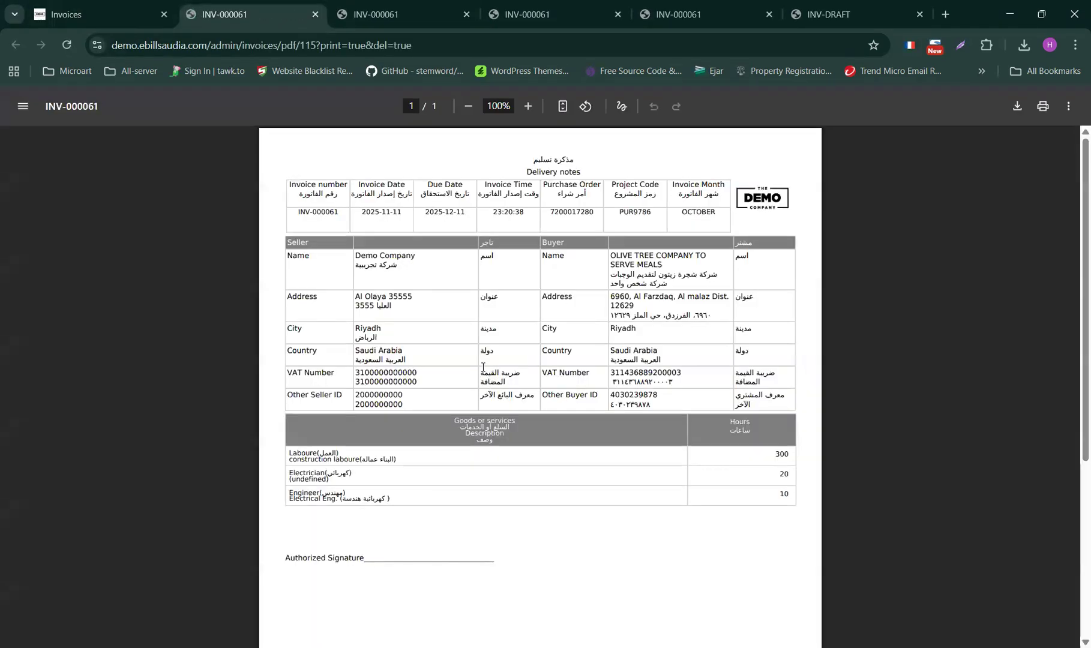
scroll(483, 365, "down", 5)
scroll(392, 448, "up", 5)
scroll(535, 448, "down", 5)
scroll(534, 414, "up", 5)
left_click(316, 14)
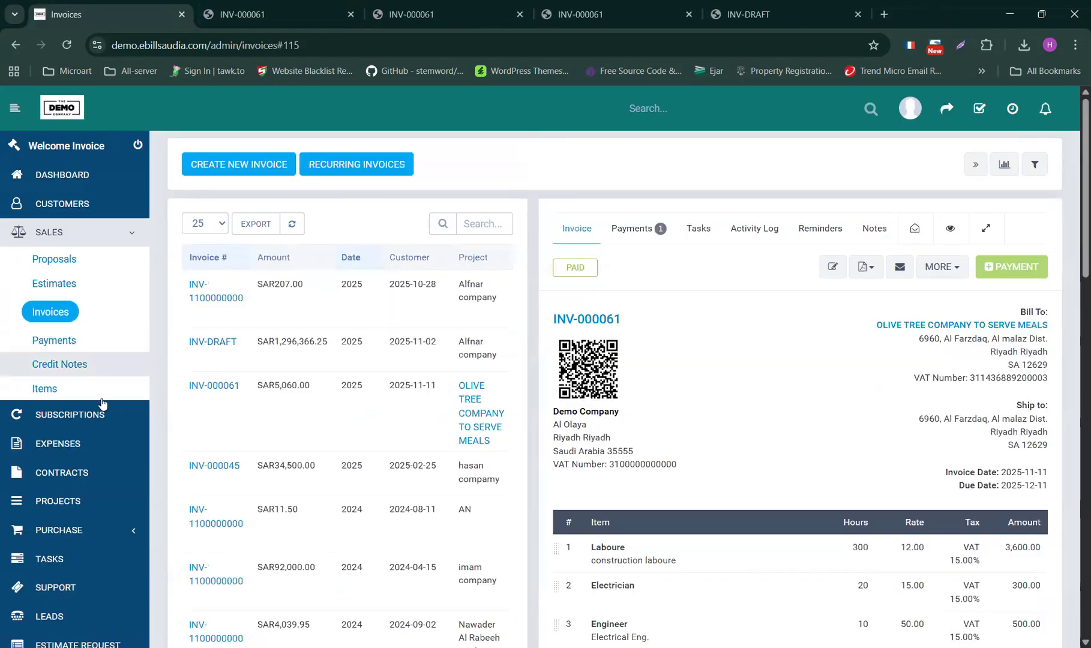
- Go to the Reports > Sales overview page
scroll(102, 403, "down", 5)
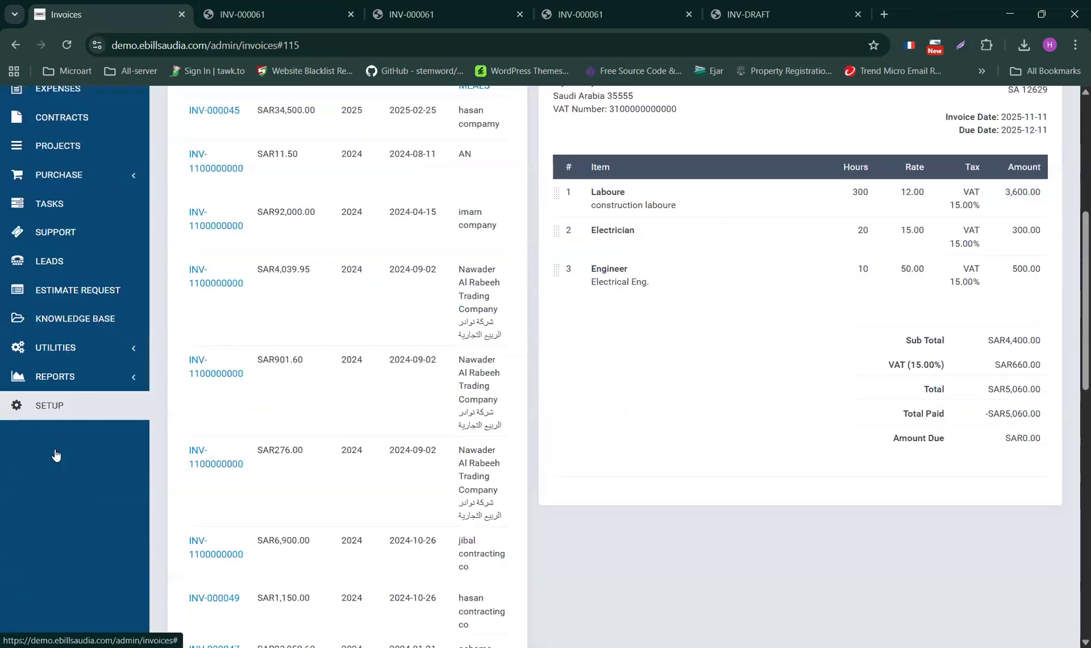
scroll(56, 455, "up", 1)
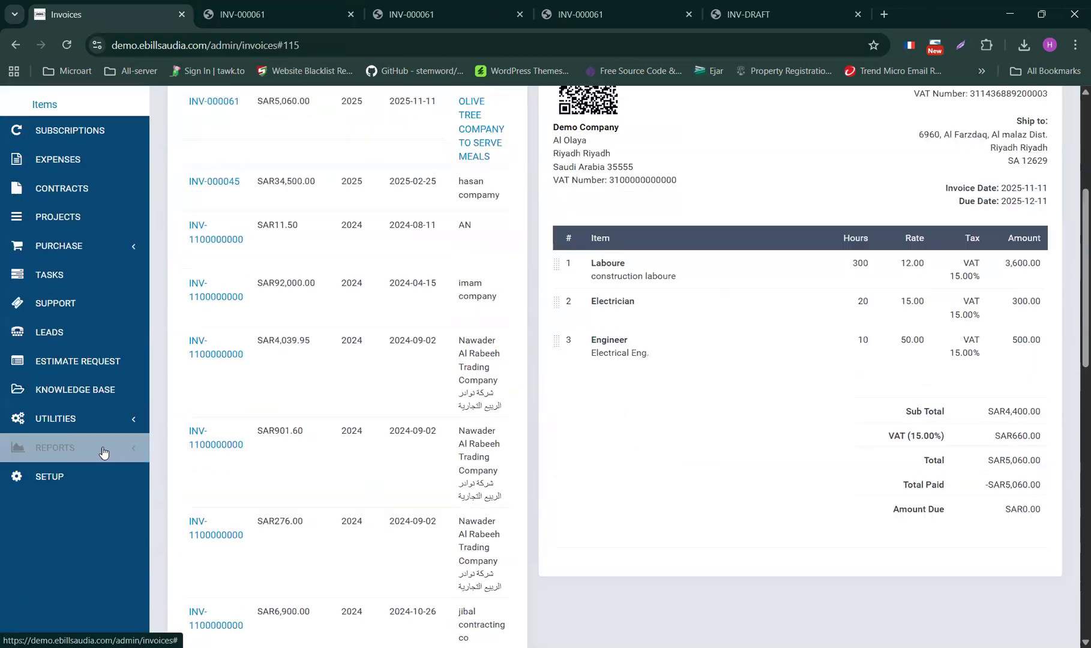
left_click(48, 320)
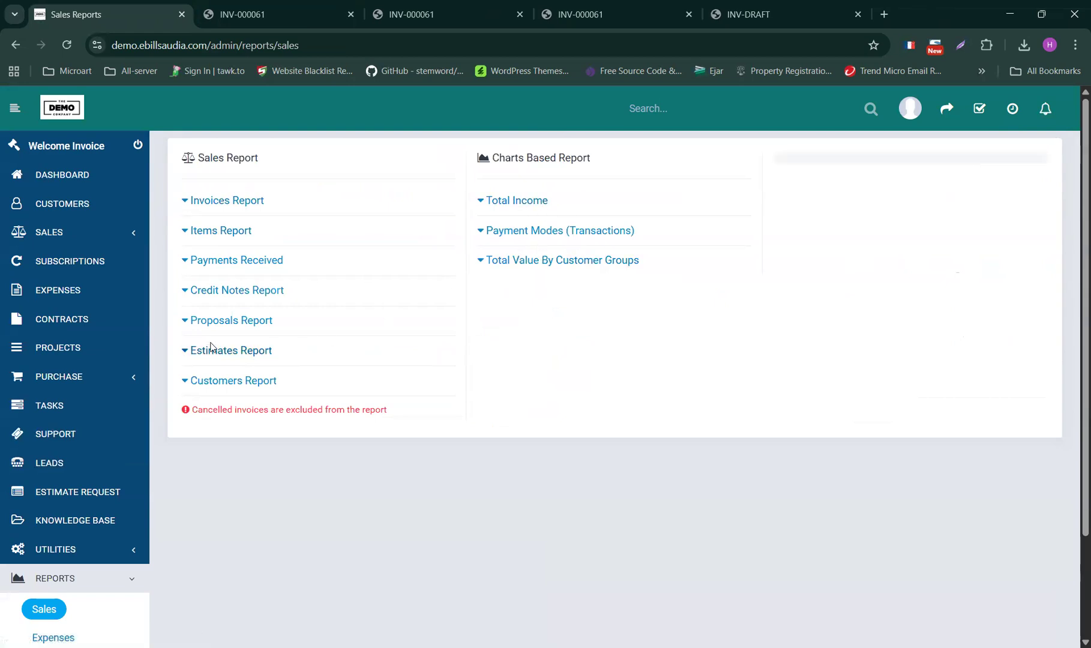
- Generate the Invoices Report with the period set to This Year
left_click(228, 202)
scroll(380, 305, "down", 3)
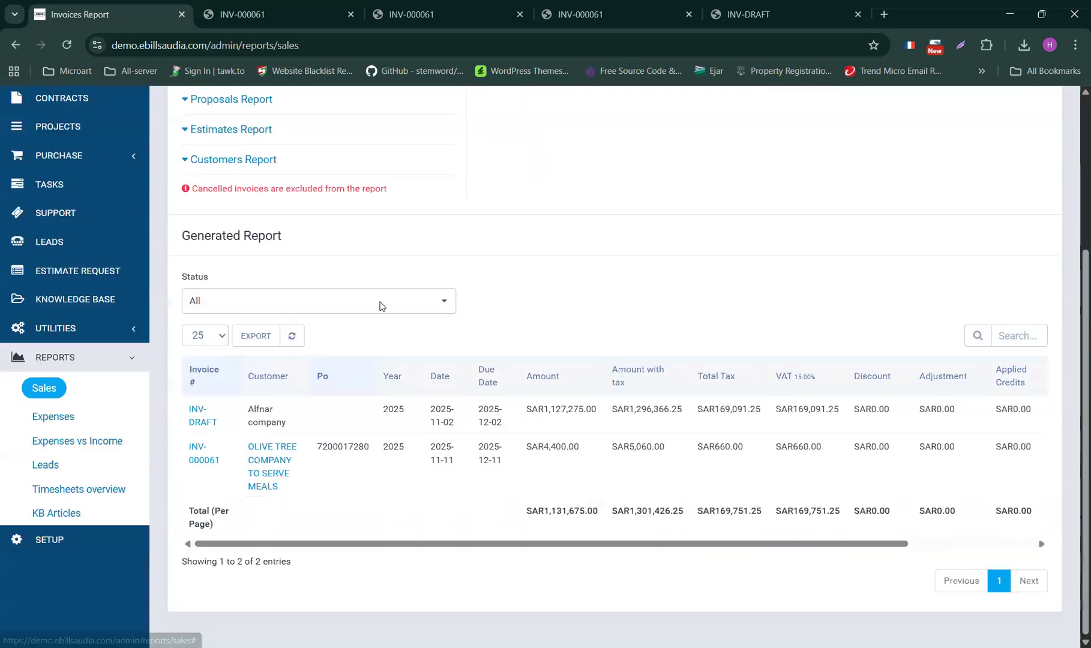
scroll(380, 305, "up", 4)
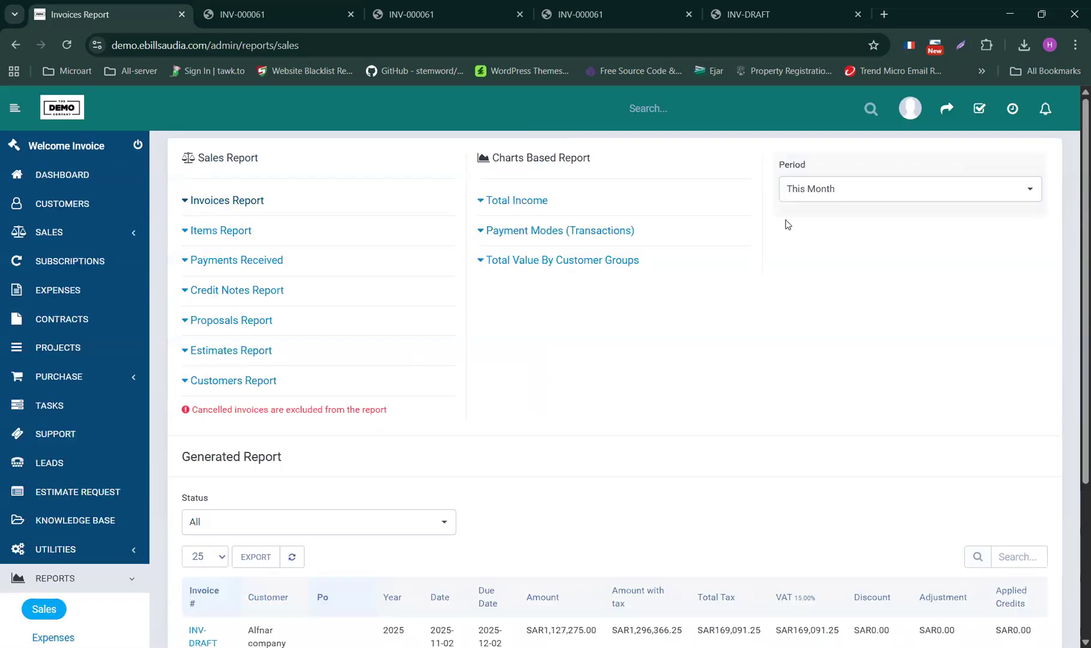
left_click(834, 193)
left_click(826, 261)
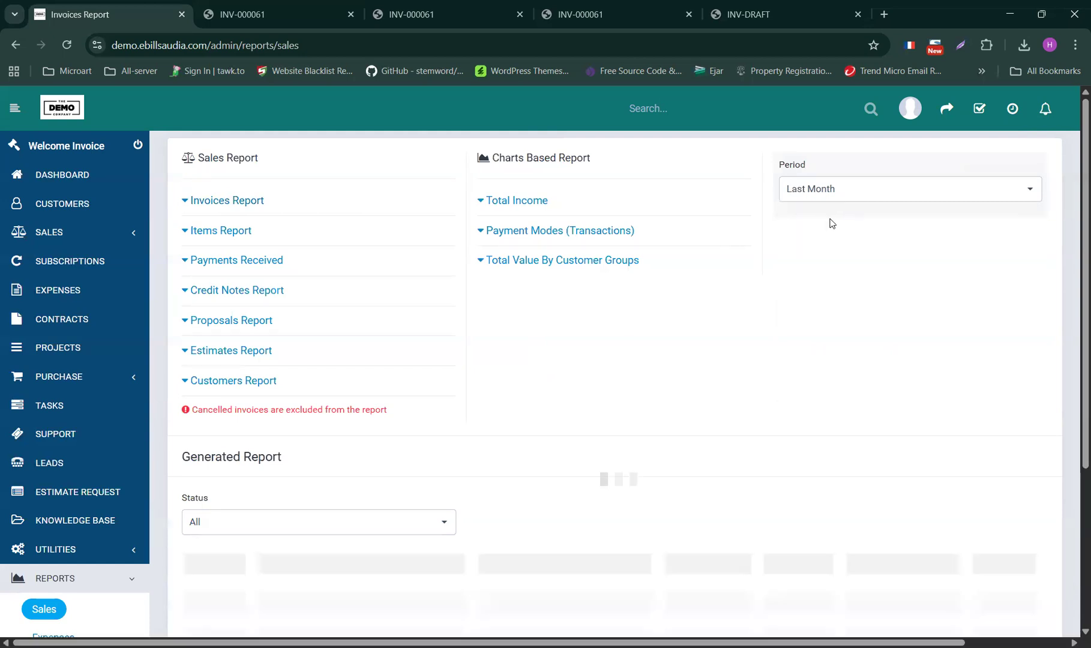
left_click(823, 188)
left_click(812, 283)
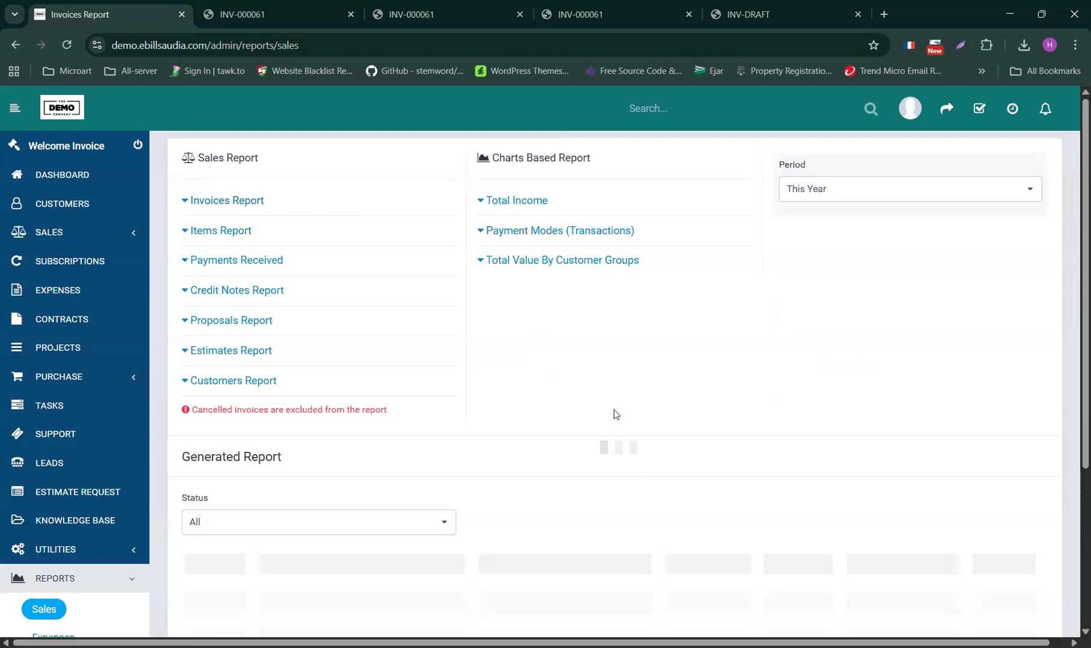
scroll(742, 302, "down", 4)
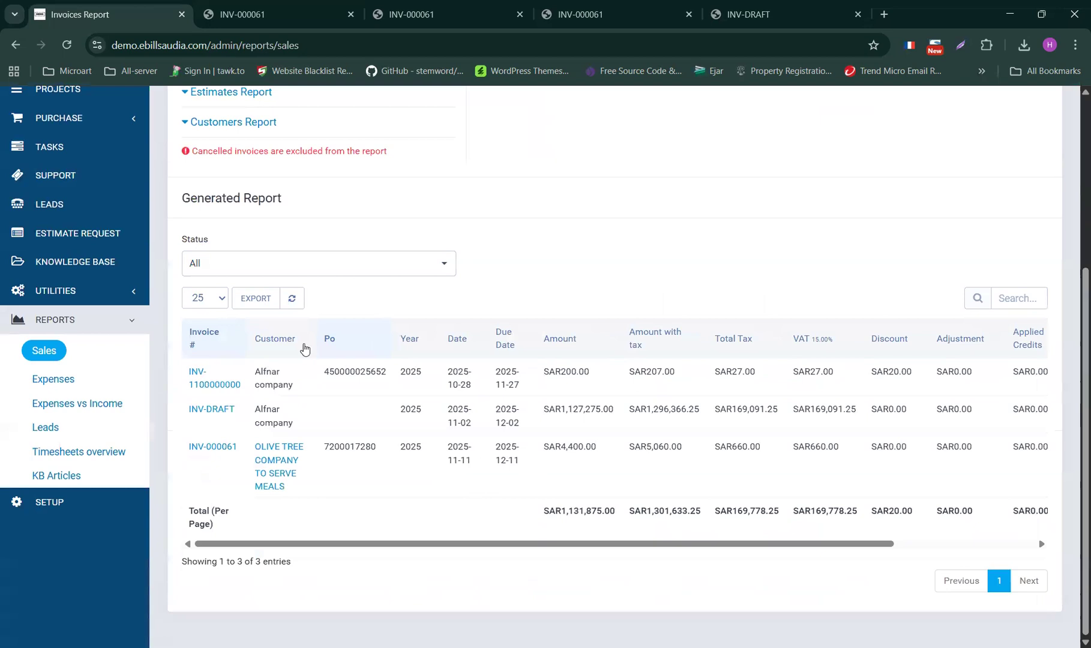
scroll(278, 378, "up", 4)
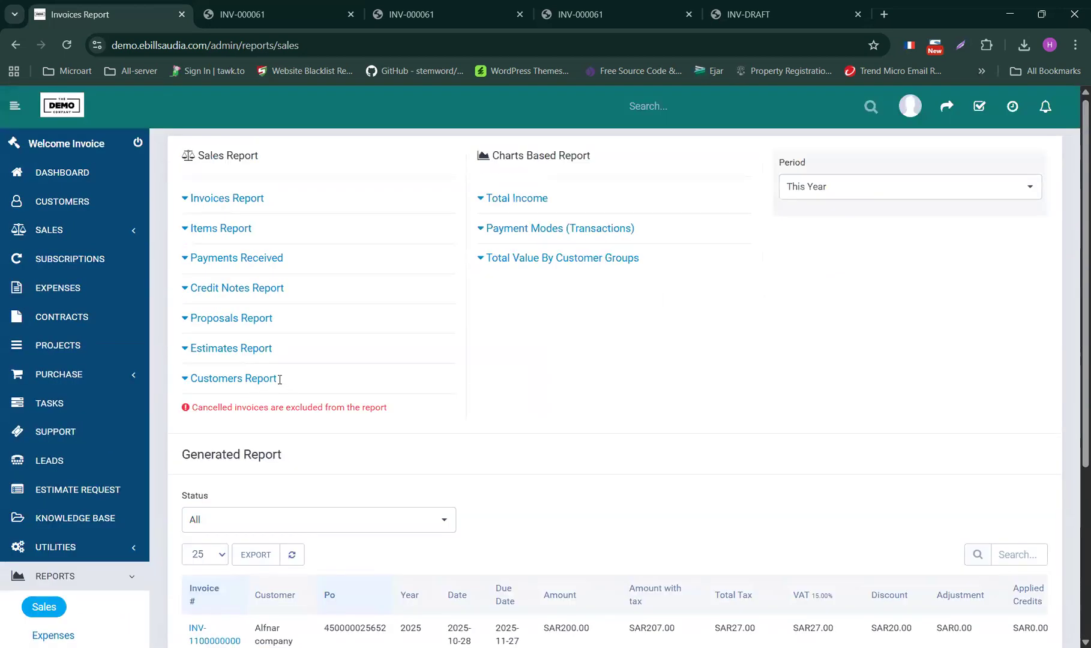
- Keep the status filter at All, review the report, and return to the invoices list
left_click(343, 531)
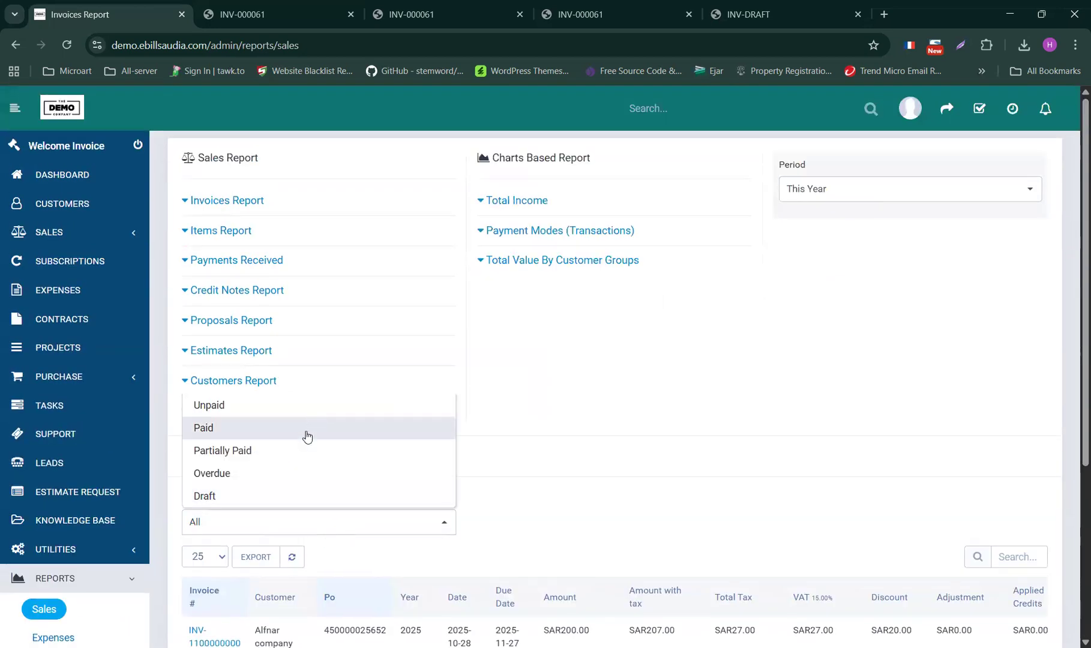
left_click(585, 413)
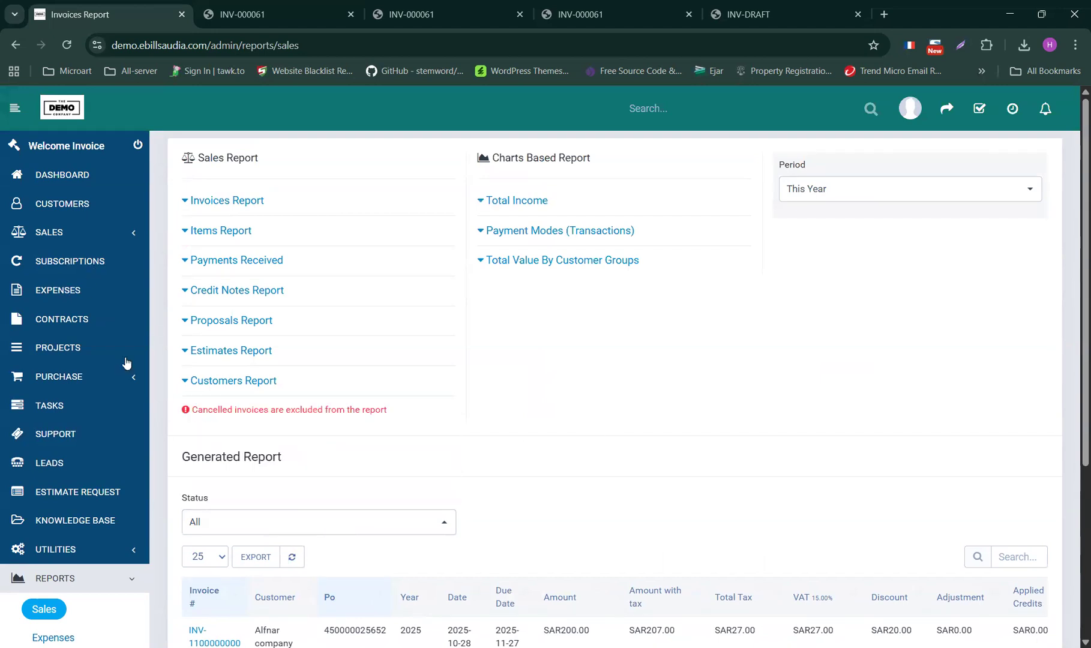
scroll(506, 503, "down", 4)
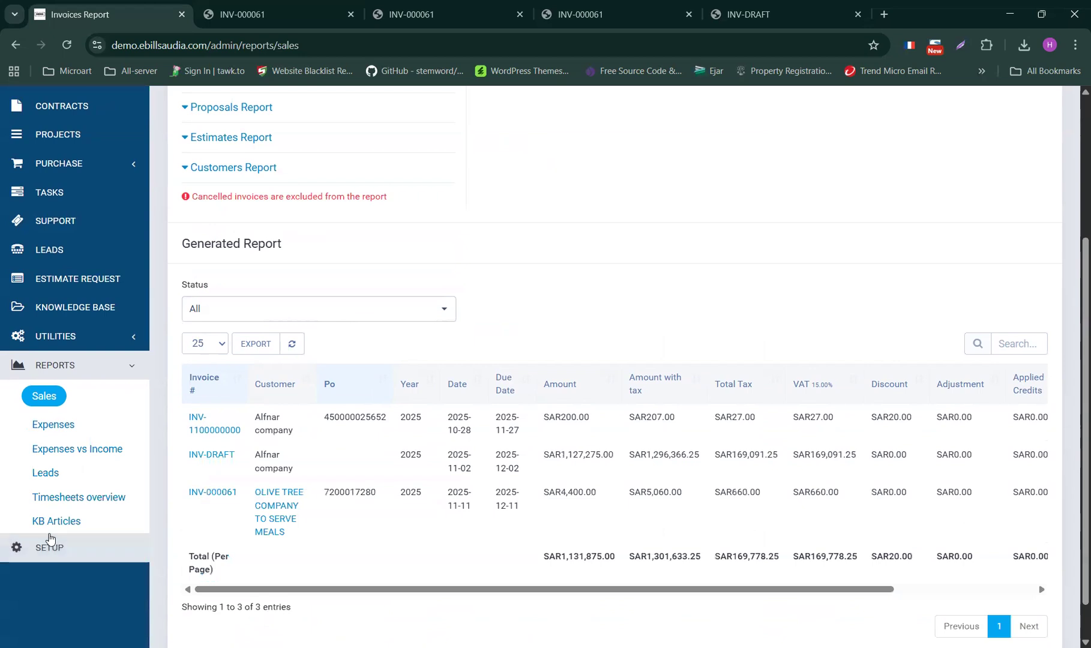
scroll(557, 516, "up", 4)
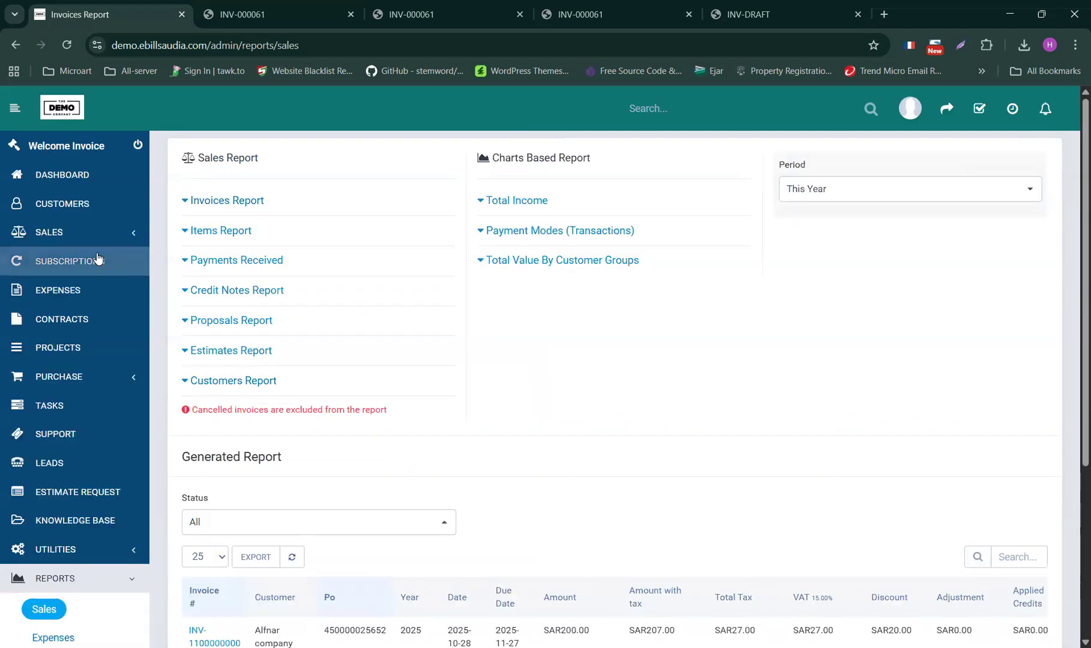
left_click(63, 310)
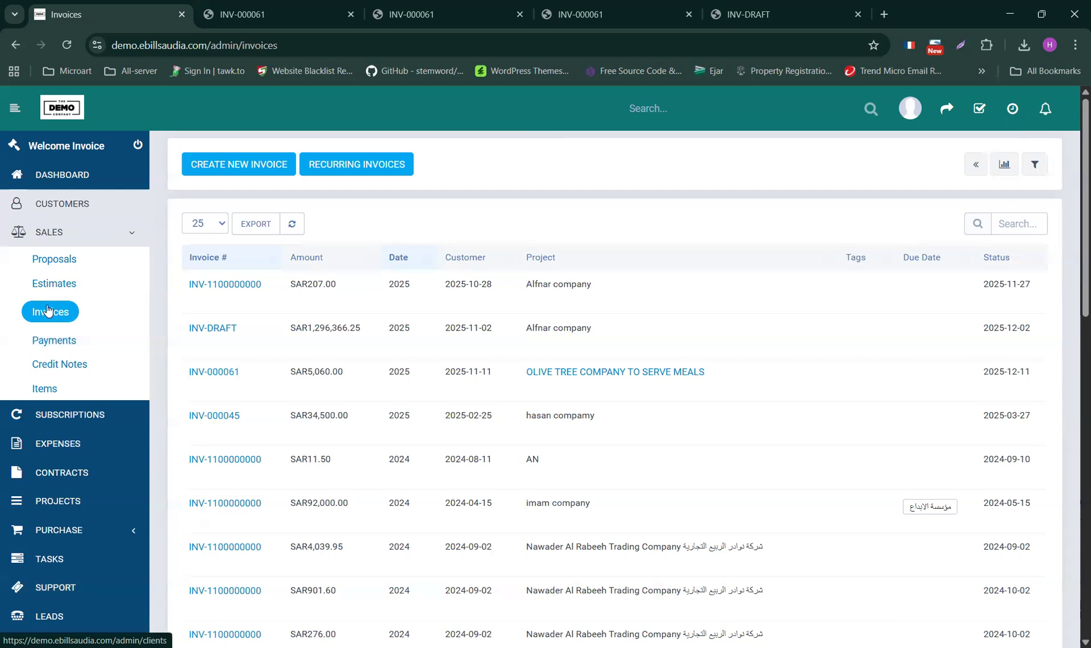
- Open the account statement for customer OLIVE TREE COMPANY TO SERVE MEALS
left_click(75, 205)
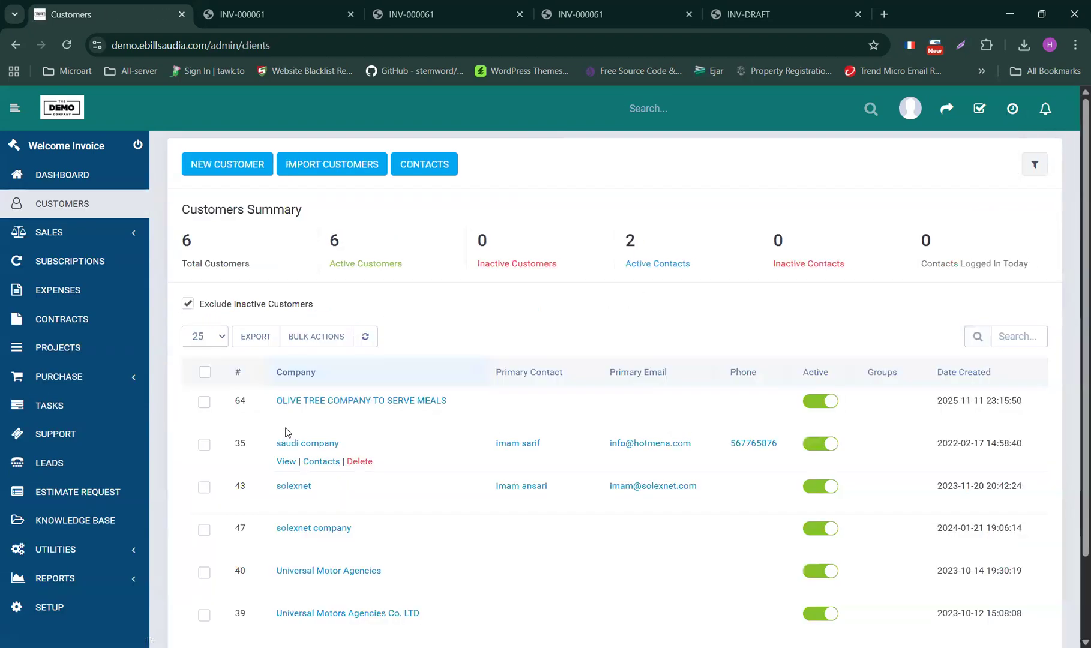
left_click(346, 406)
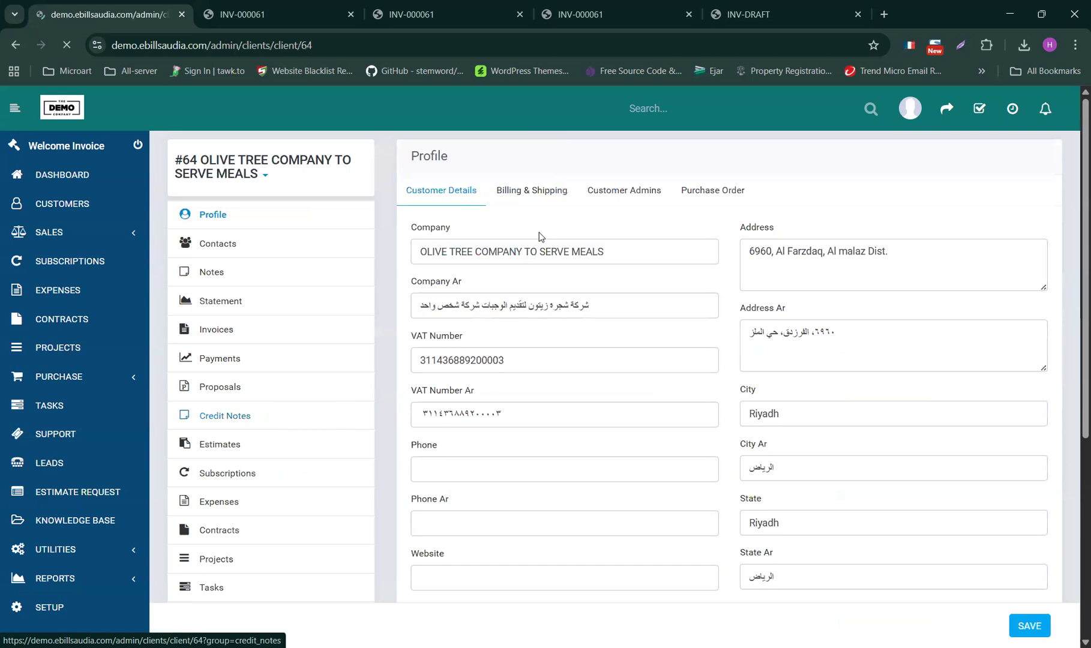
left_click(217, 302)
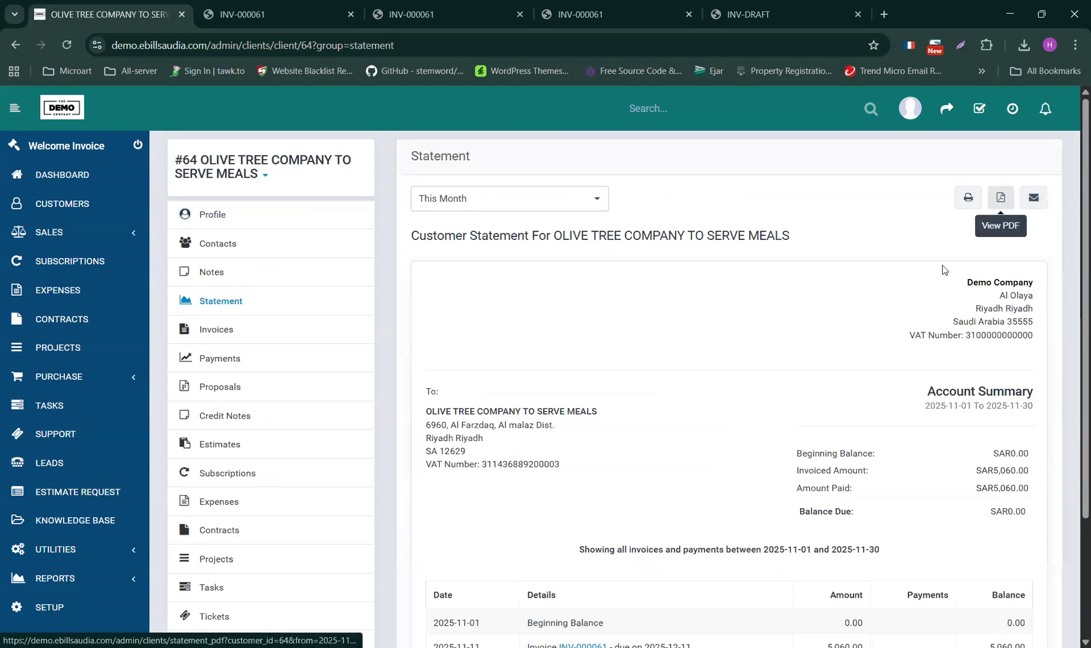
- Set the statement period to Last Year, showing SAR0.00 invoiced and due
left_click(479, 201)
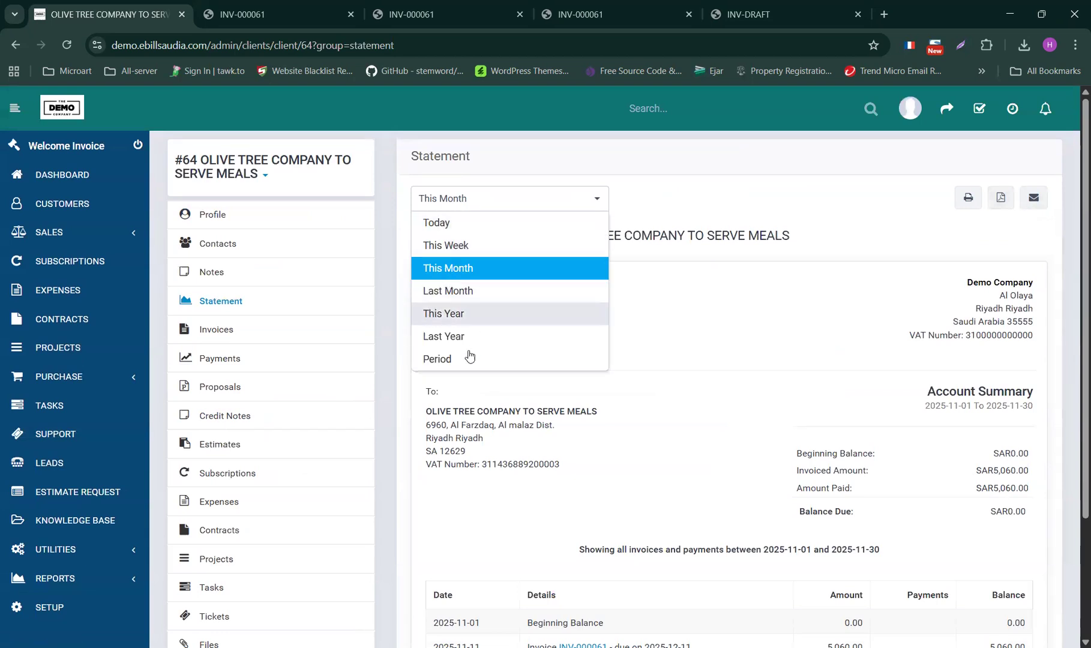
left_click(449, 337)
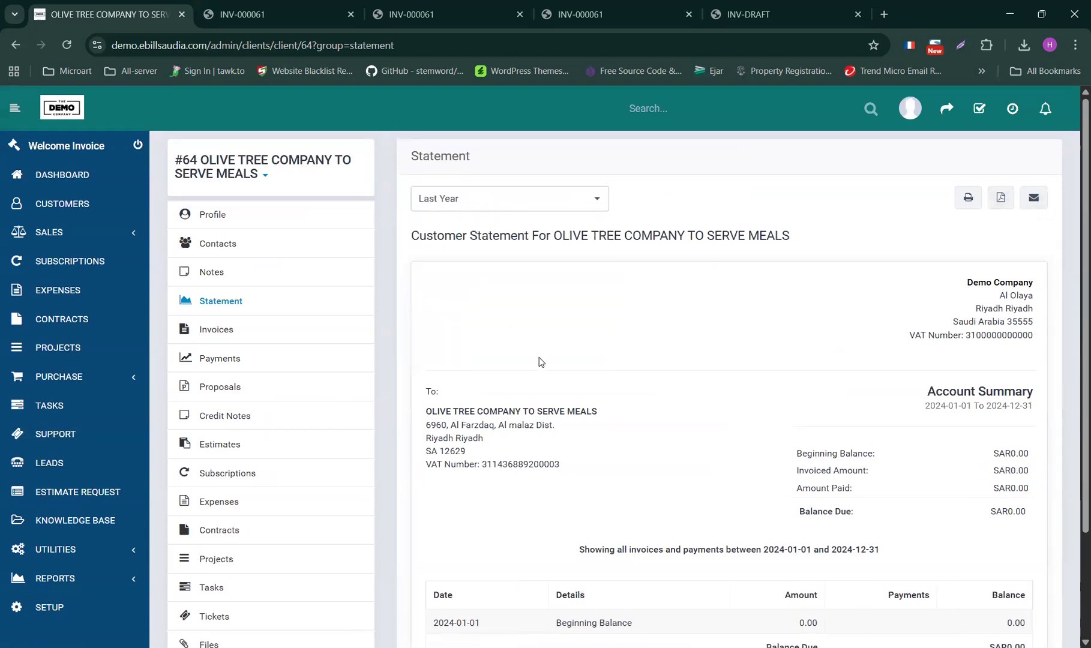
scroll(542, 362, "down", 2)
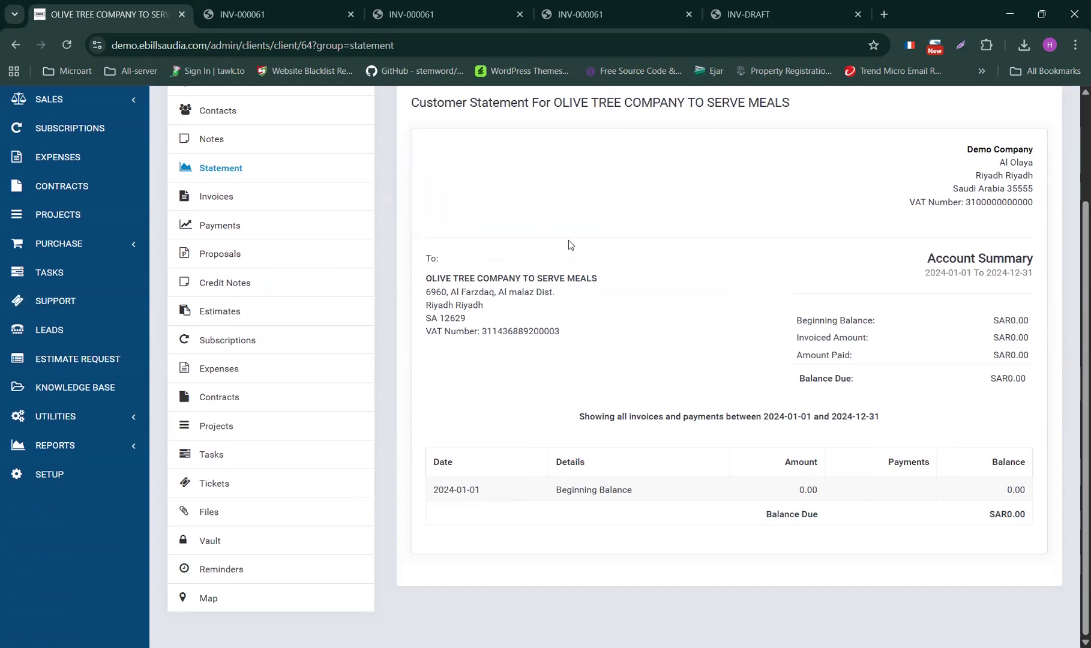
scroll(568, 241, "up", 2)
left_click(490, 203)
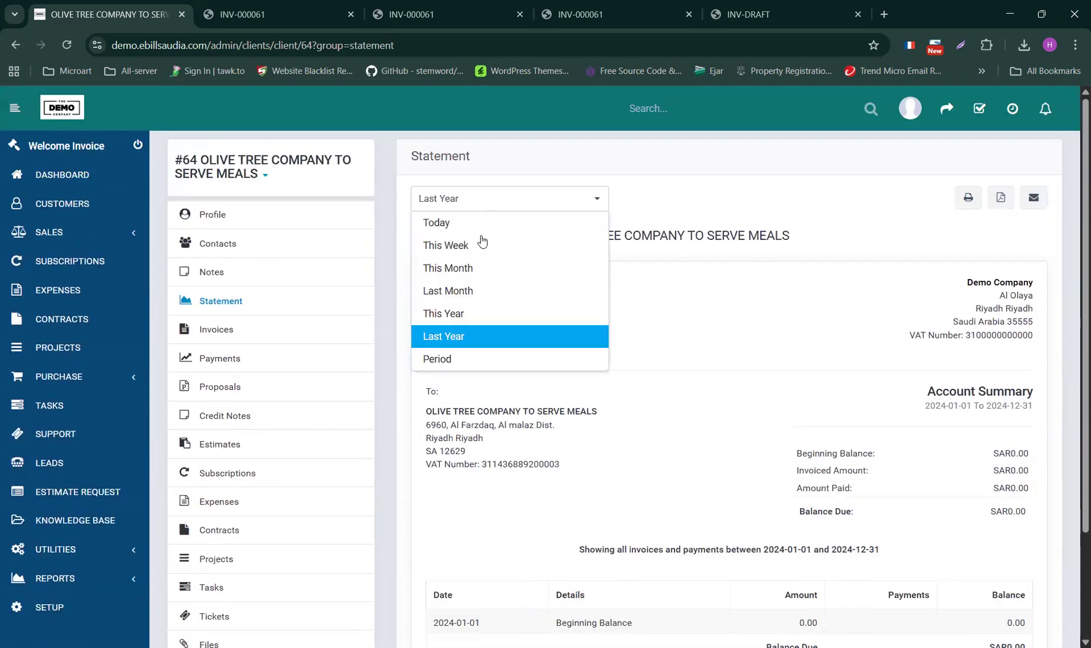
left_click(739, 178)
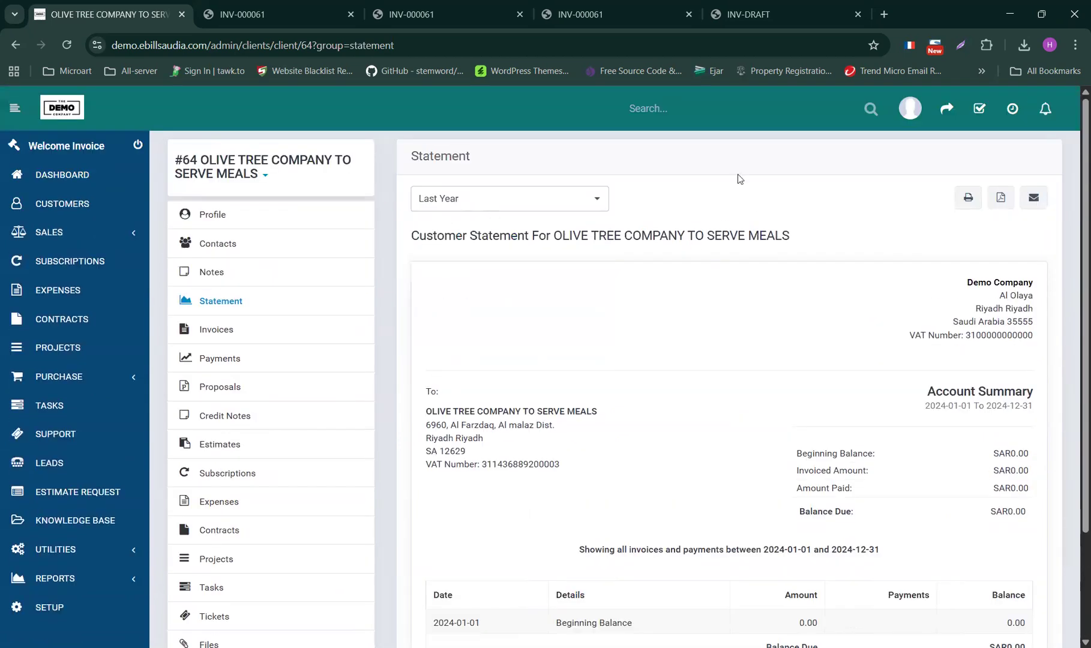